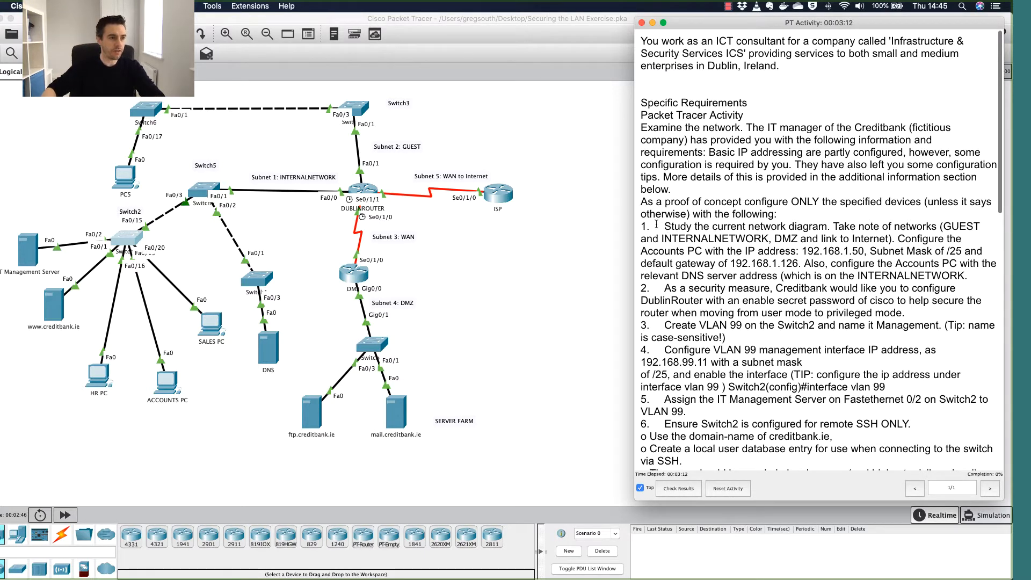
Review task 1's Accounts PC requirements: IP address, mask, default gateway and DNS server.
drag(642, 225, 908, 241)
click(907, 241)
drag(830, 228, 880, 240)
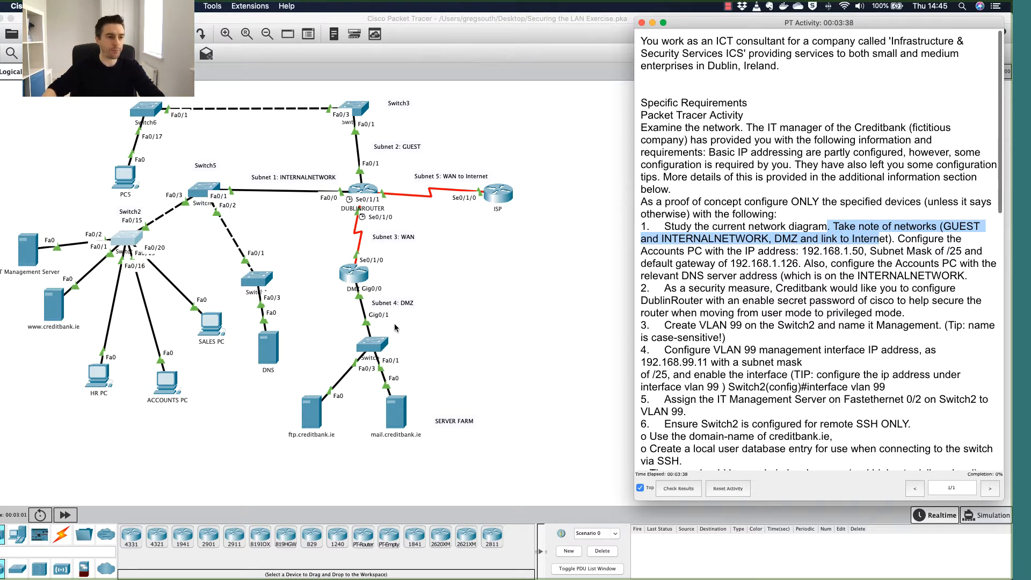
click(910, 240)
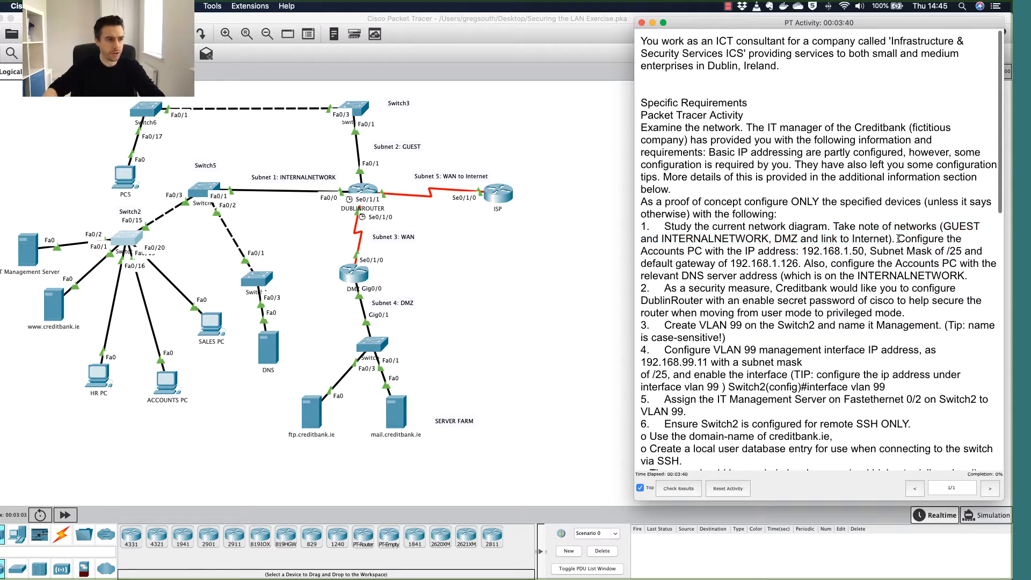
drag(896, 239, 864, 249)
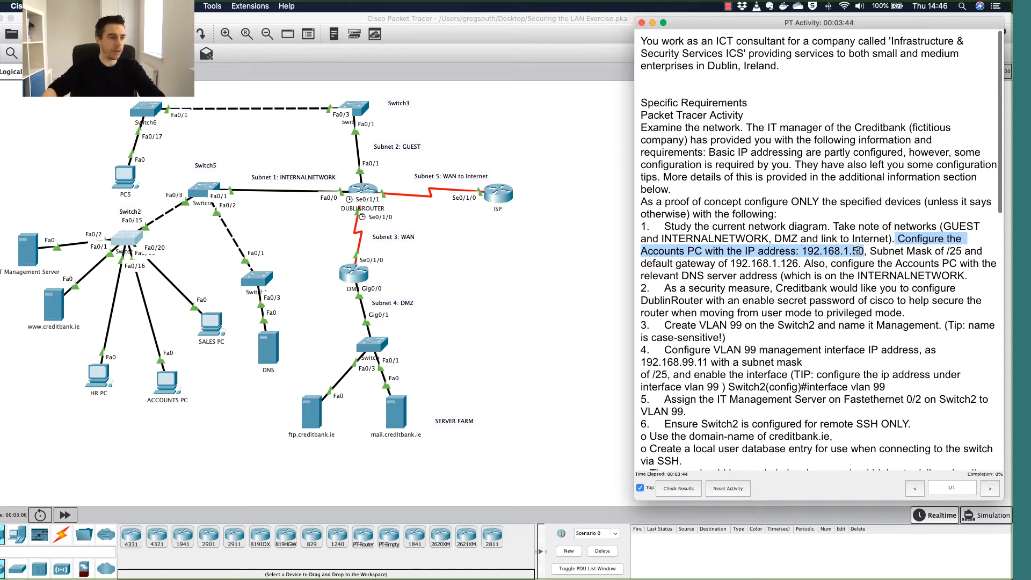
drag(801, 250, 959, 249)
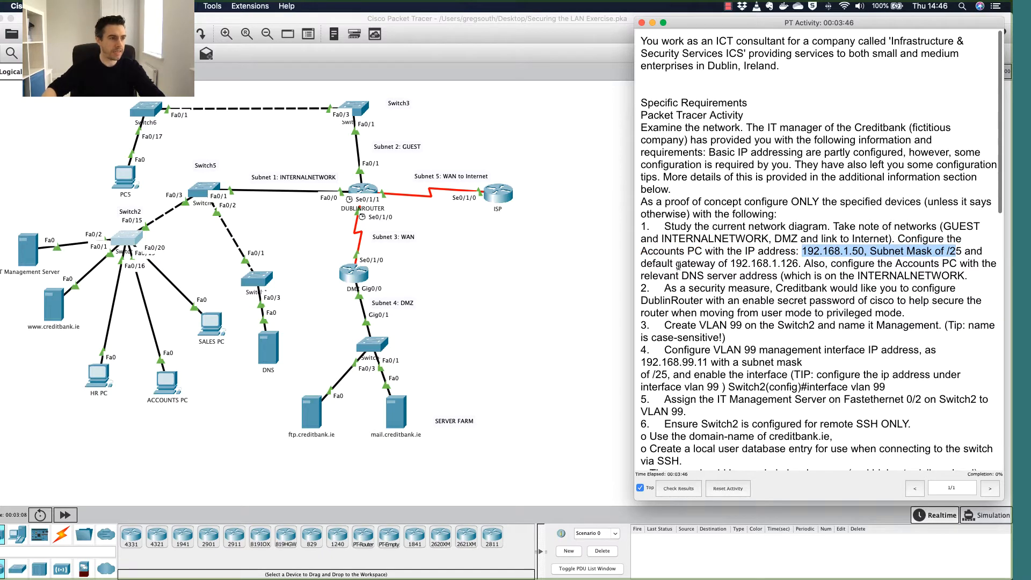
drag(655, 265, 1003, 268)
click(897, 263)
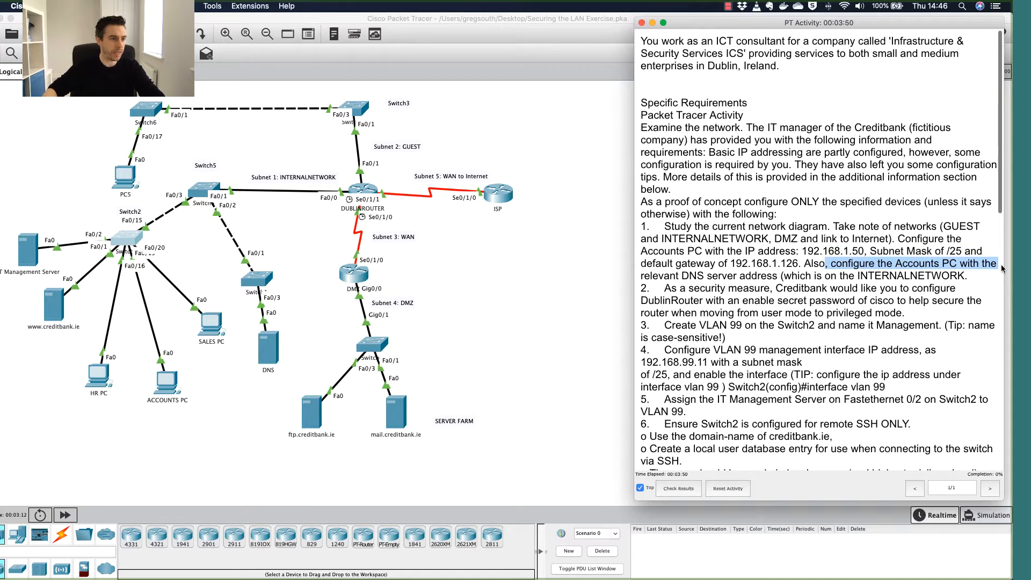
drag(641, 275, 782, 276)
click(781, 277)
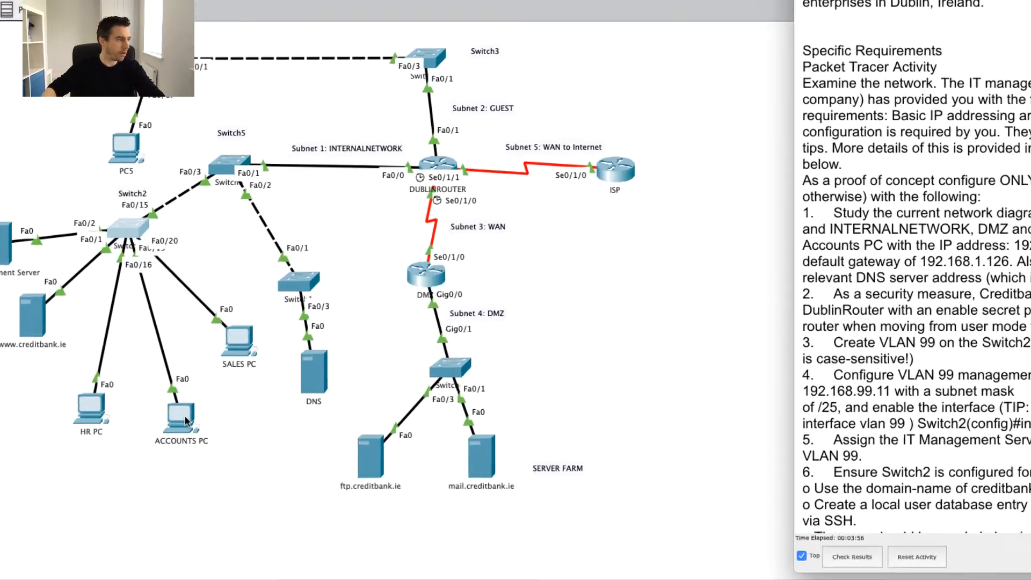
Open the Accounts PC's Desktop IP Configuration and switch it to Static addressing.
click(192, 442)
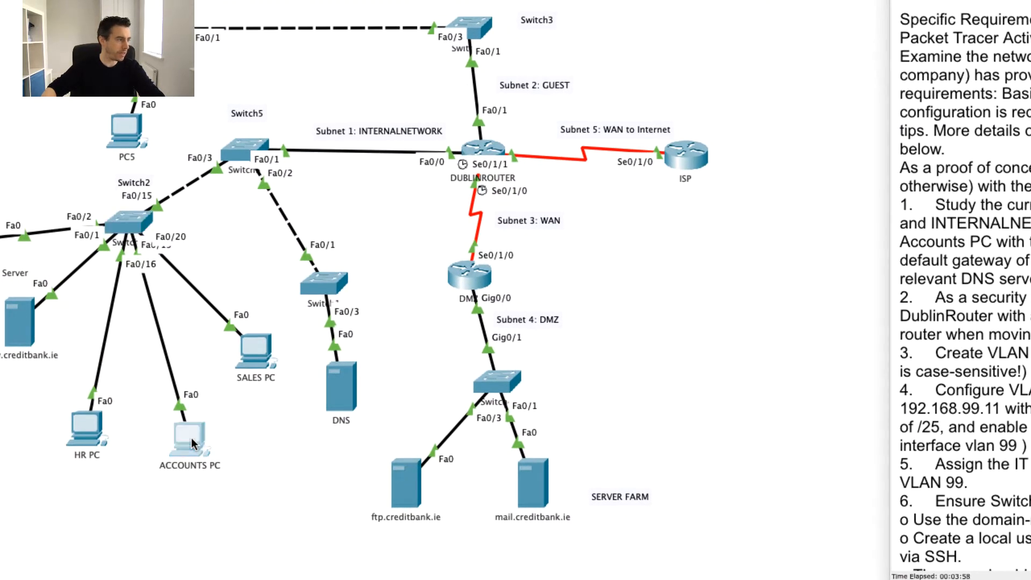
click(669, 93)
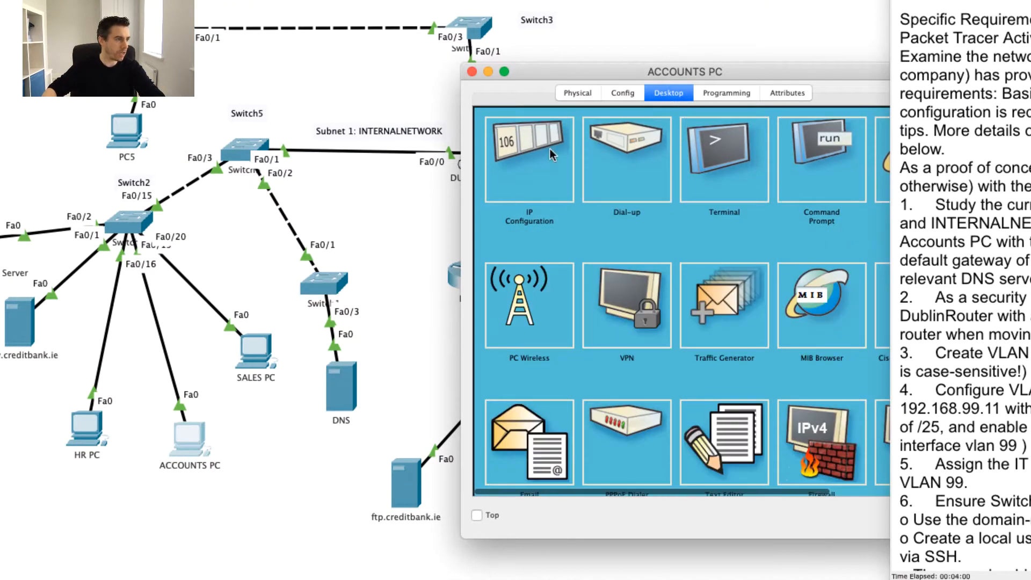
click(523, 155)
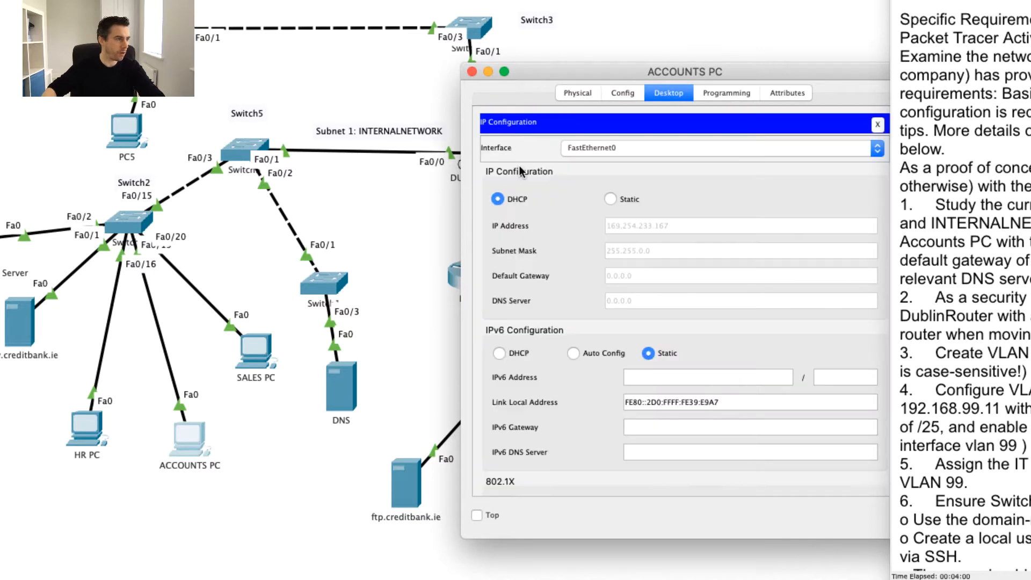
click(611, 199)
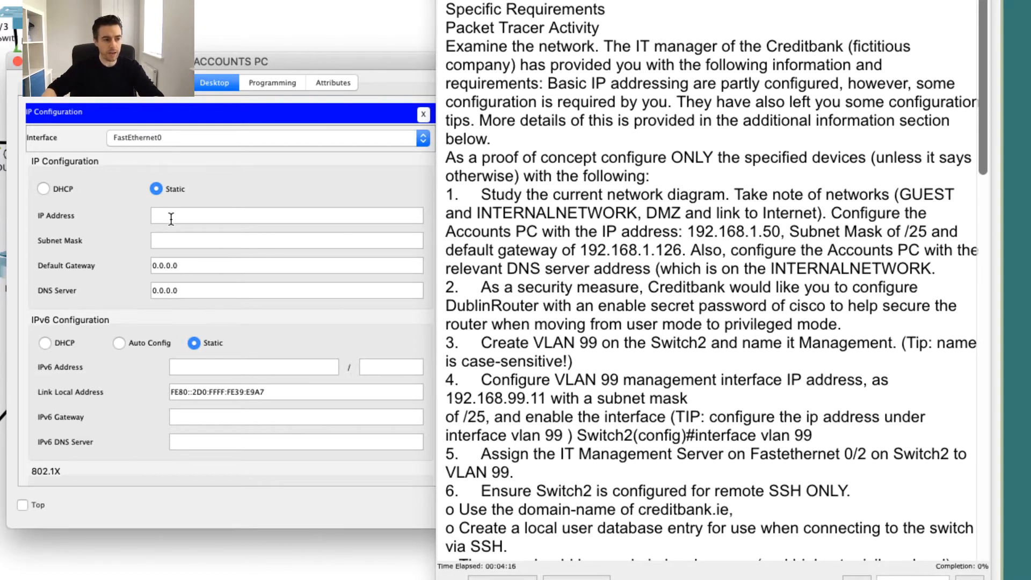
scroll(415, 304, down, 3)
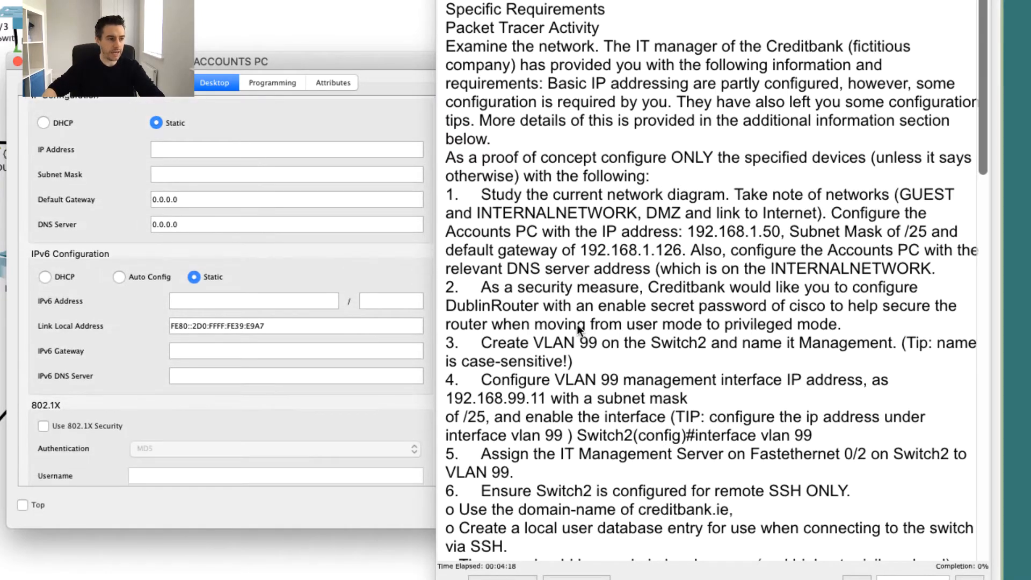
scroll(578, 324, down, 6)
scroll(577, 325, down, 15)
scroll(578, 325, up, 19)
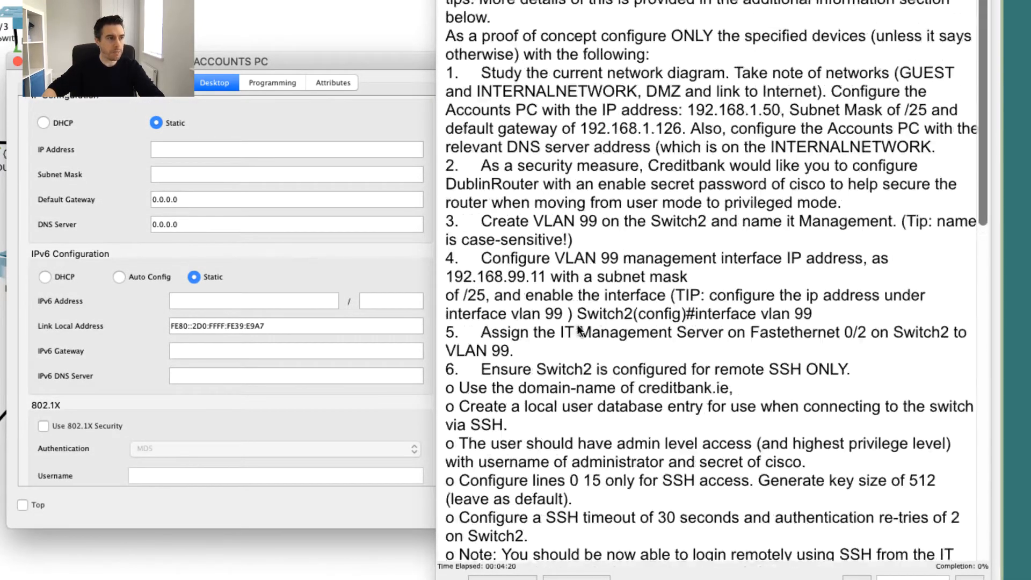
scroll(579, 328, down, 15)
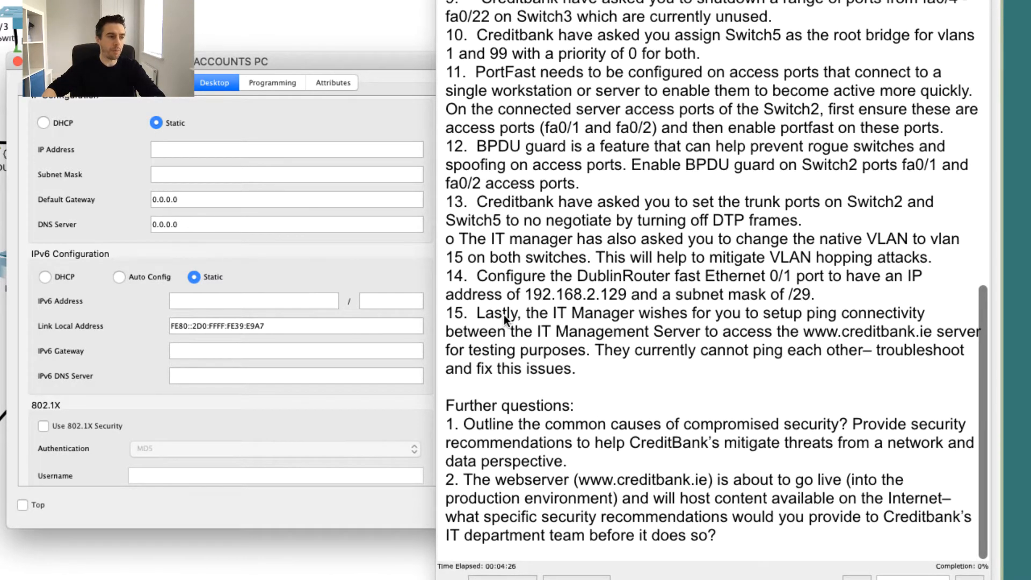
scroll(504, 314, up, 15)
scroll(505, 315, down, 2)
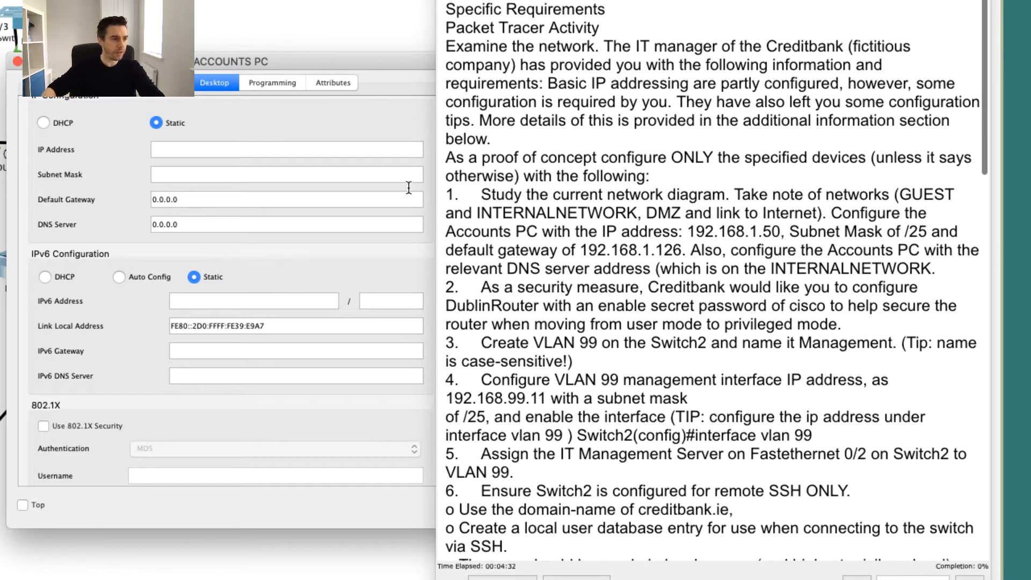
click(161, 155)
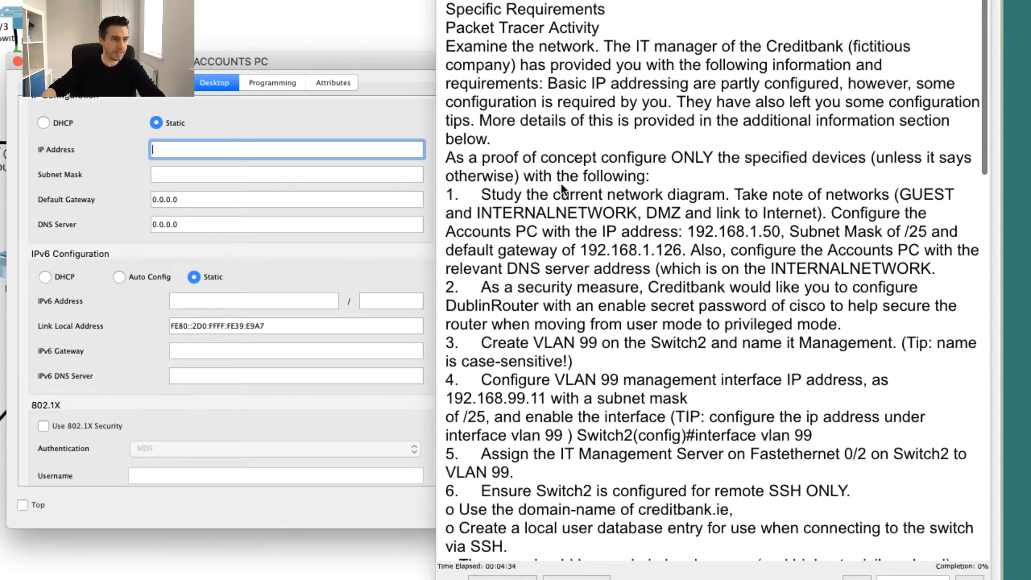
Fill in address 192.168.1.50, mask 255.255.255.128 and gateway 192.168.1.126 in IP Configuration.
text(192.1)
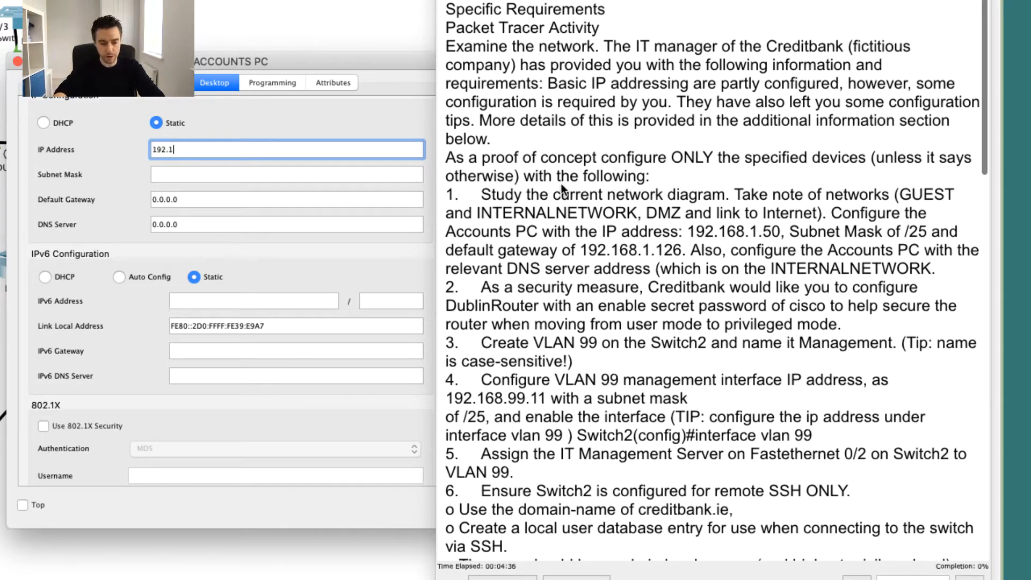
text(68.1.50)
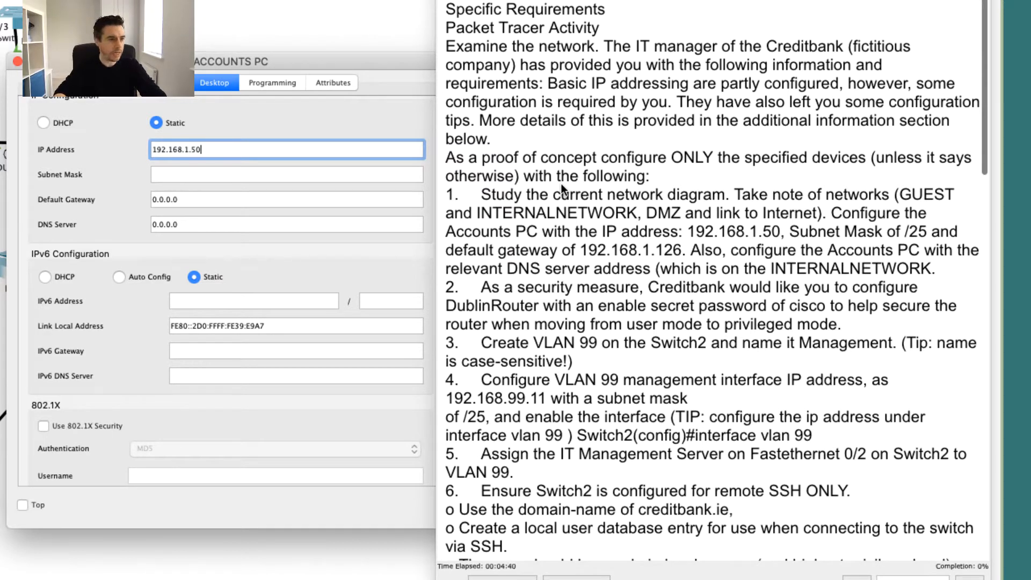
key(Tab)
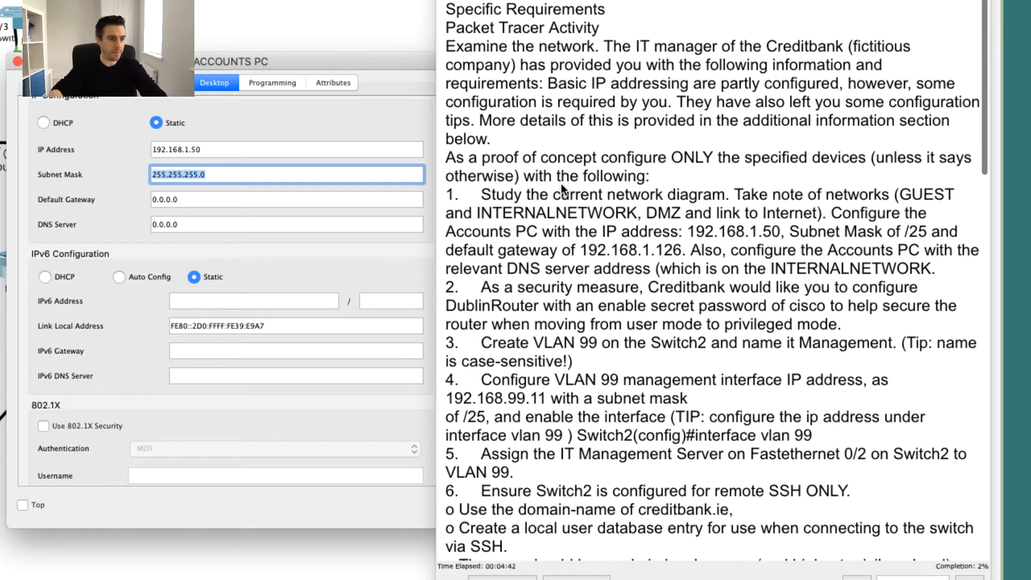
key(Right)
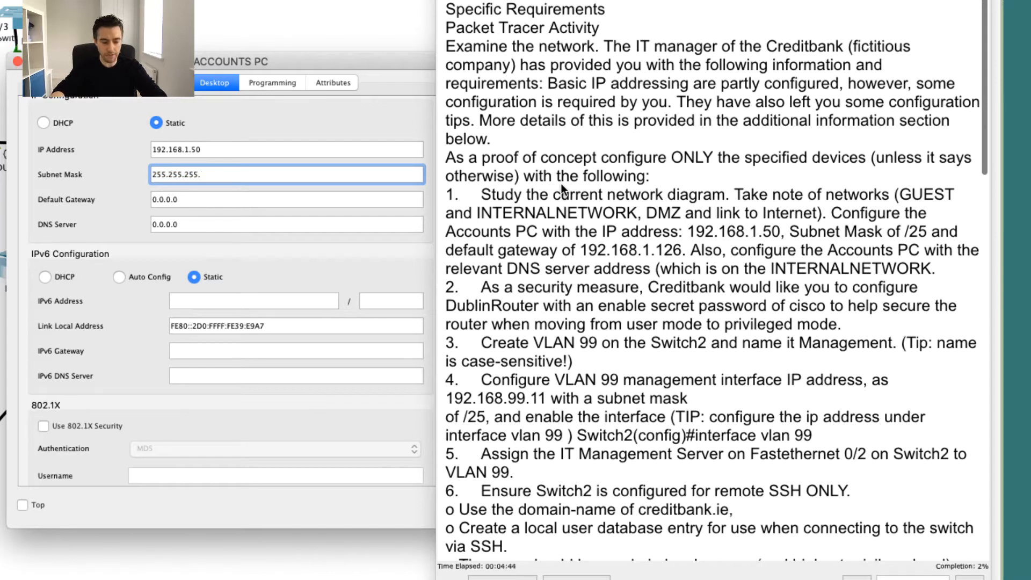
text(128)
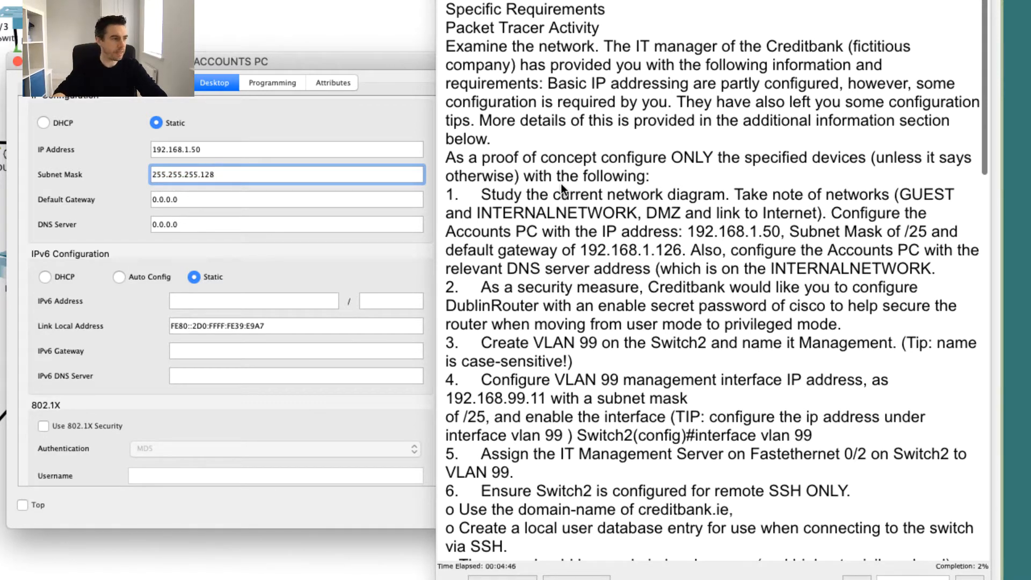
key(Tab)
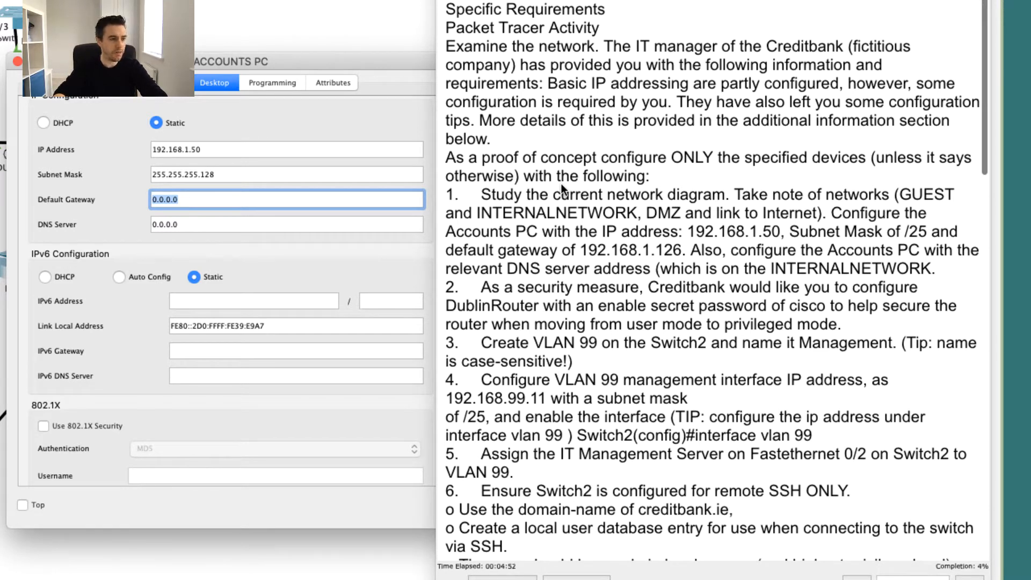
text(1)
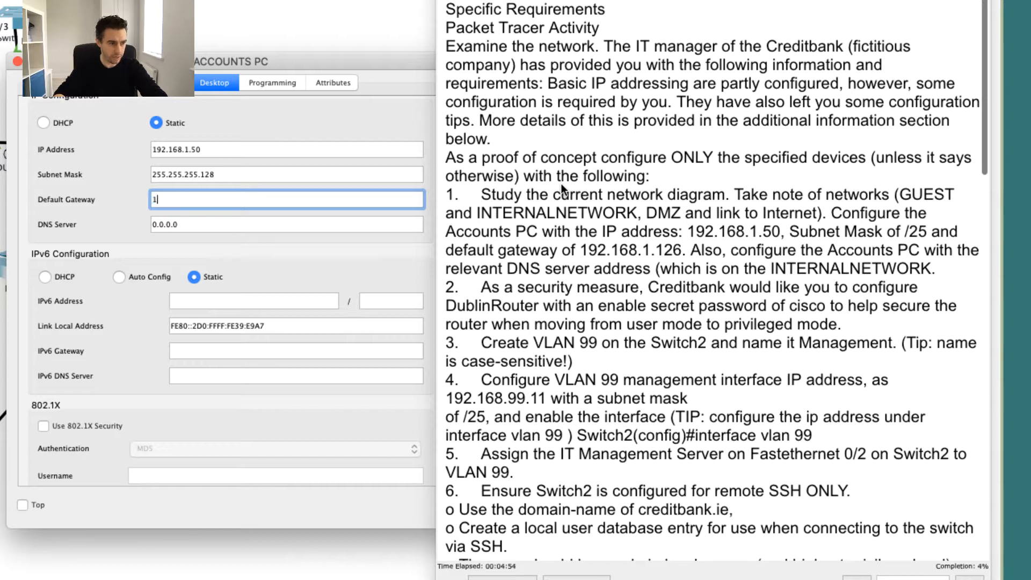
text(92)
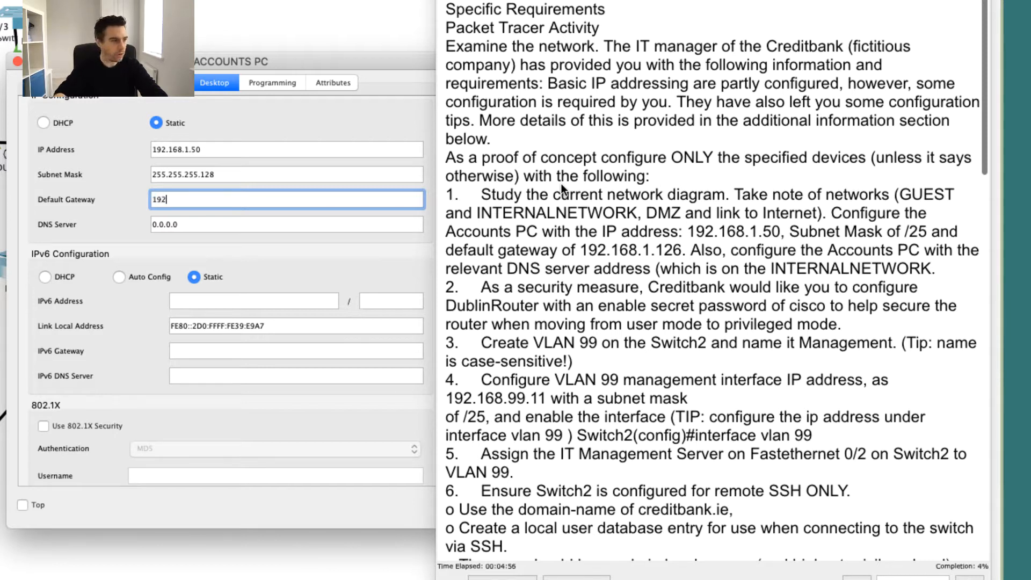
text(.168.)
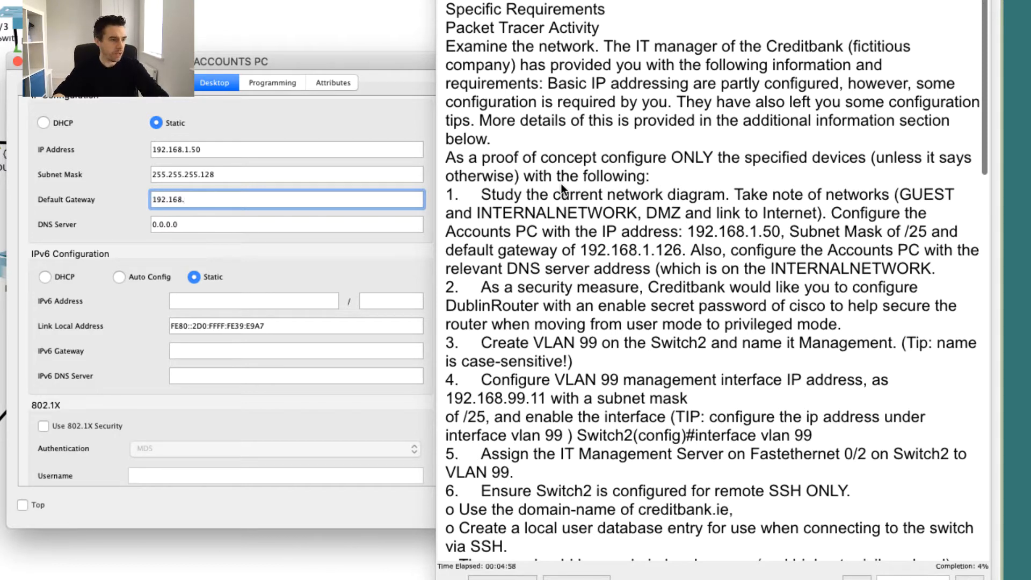
text(1.12)
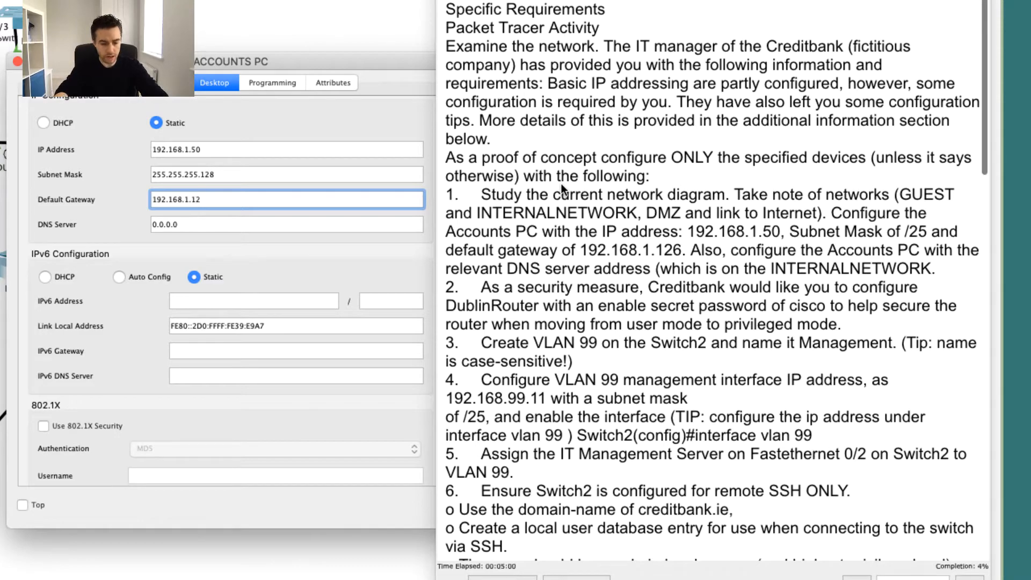
text(6)
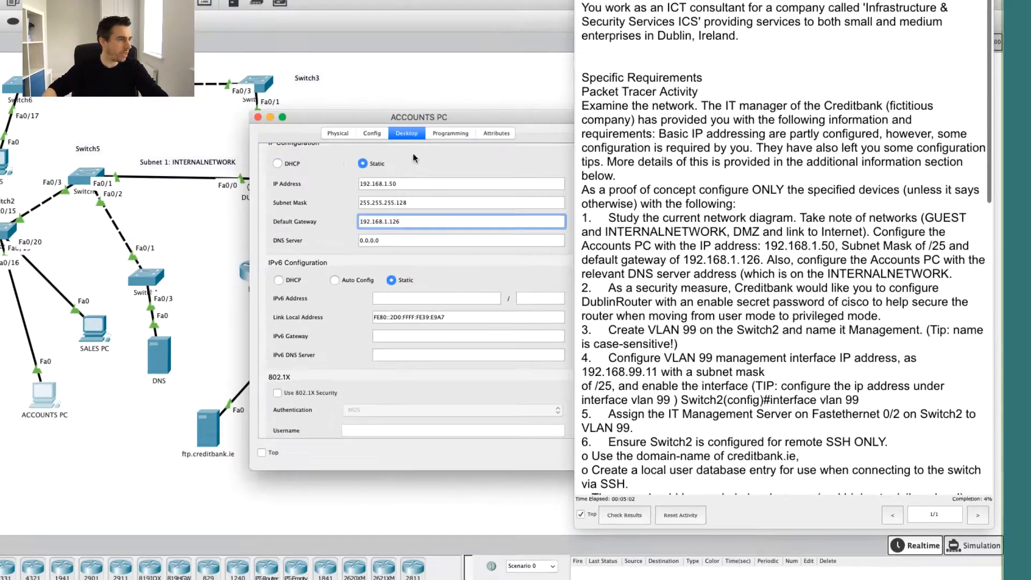
drag(438, 136, 403, 227)
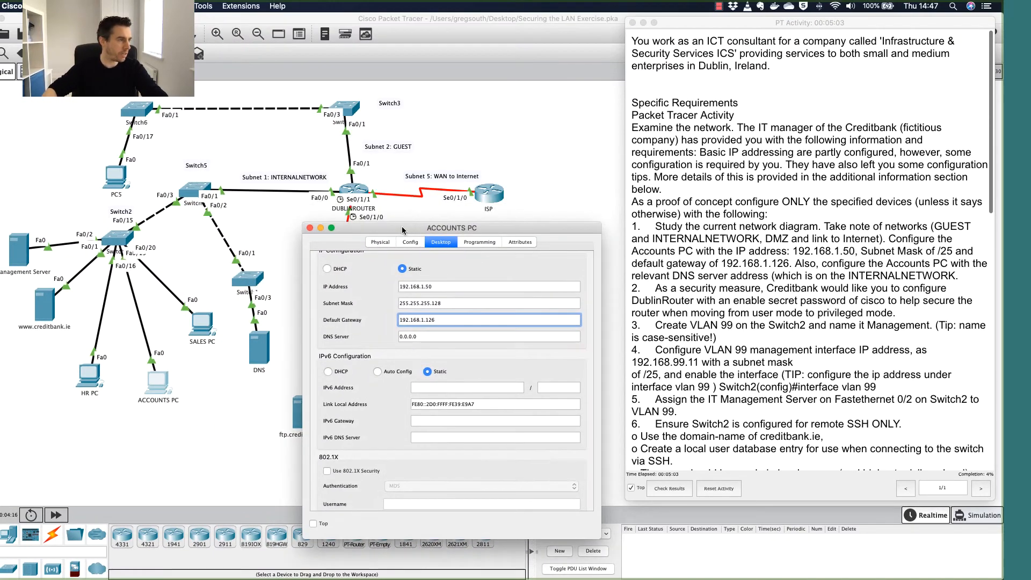
Open the DublinRouter device window briefly, then close it again.
click(353, 190)
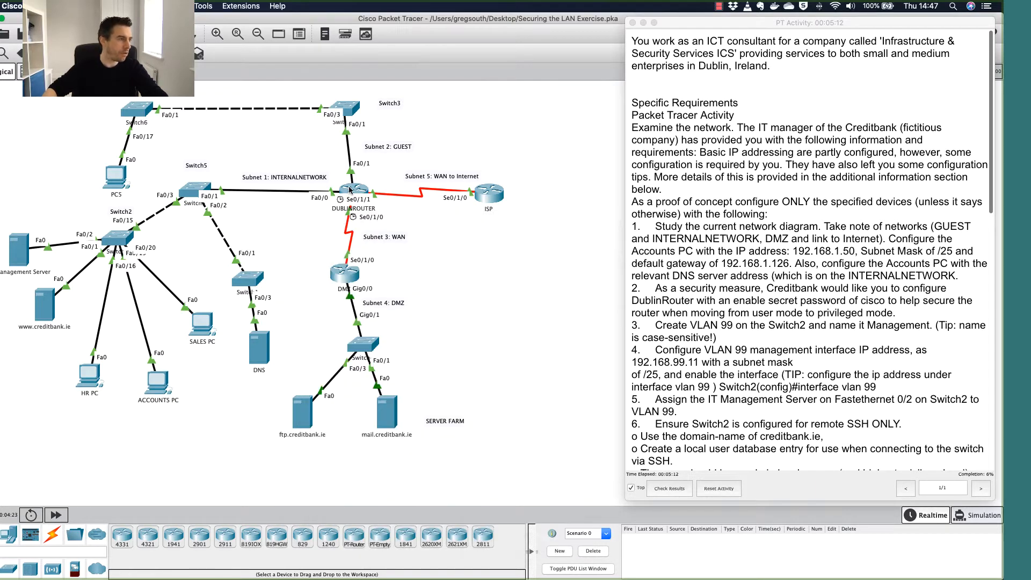
mouse_move(350, 190)
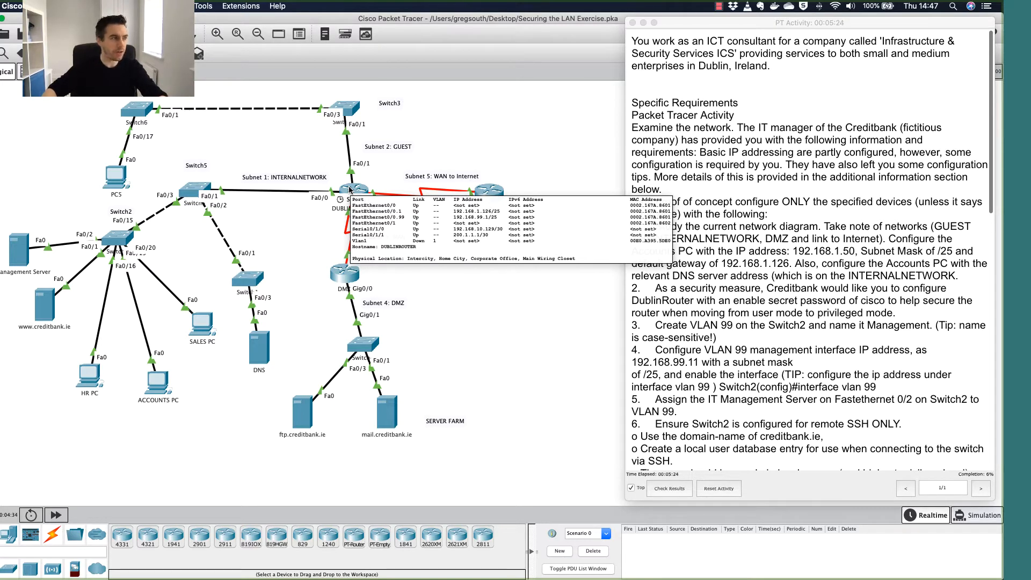
double_click(350, 190)
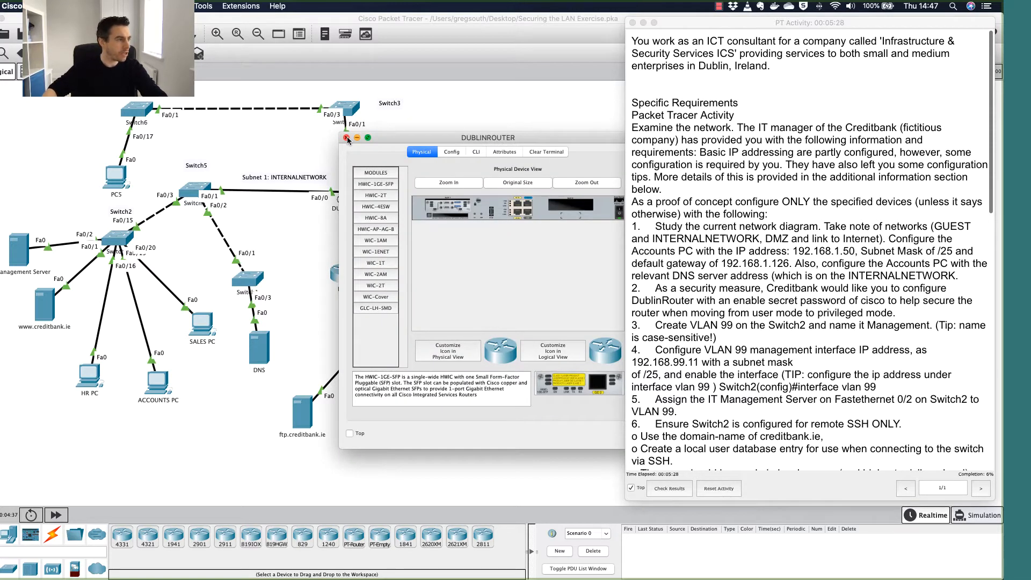
click(345, 138)
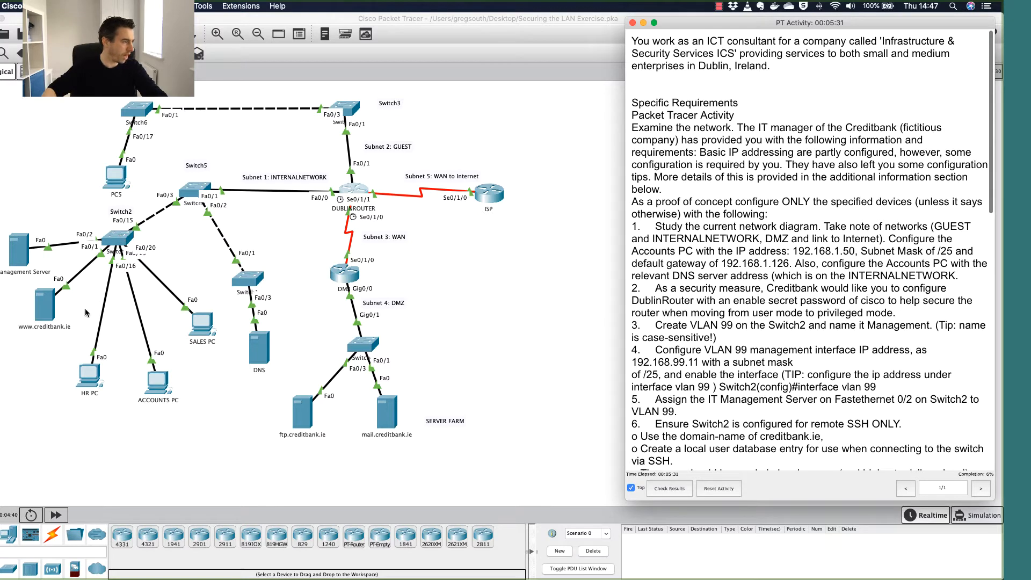
Reopen the Accounts PC's settings and move to its DNS Server field.
click(157, 382)
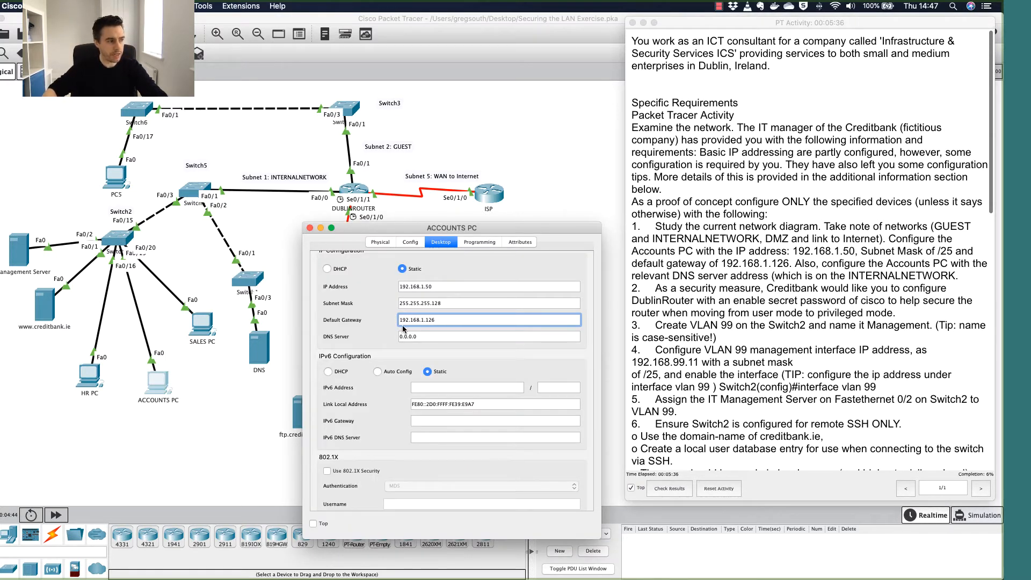
key(Tab)
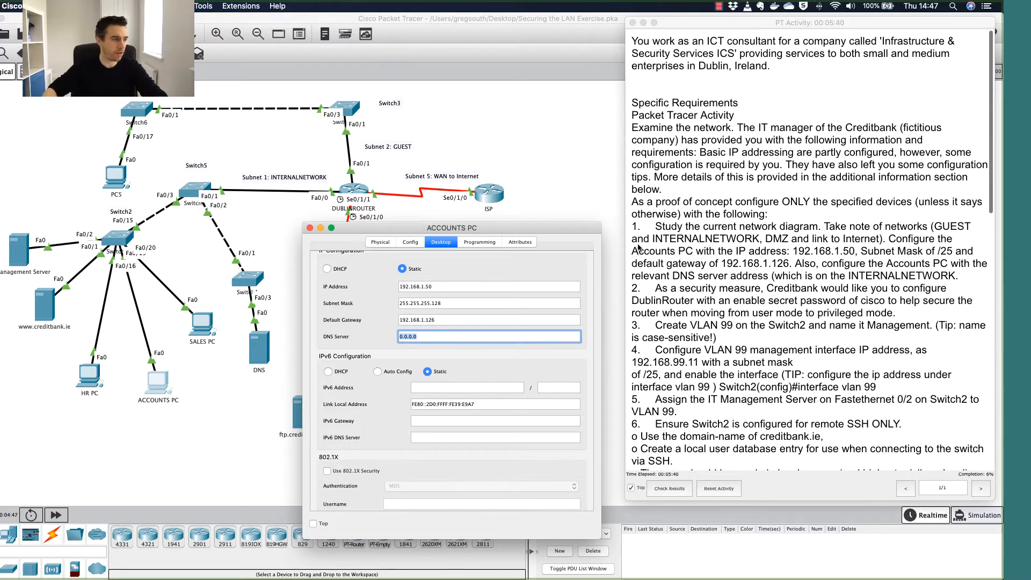
drag(397, 230, 447, 84)
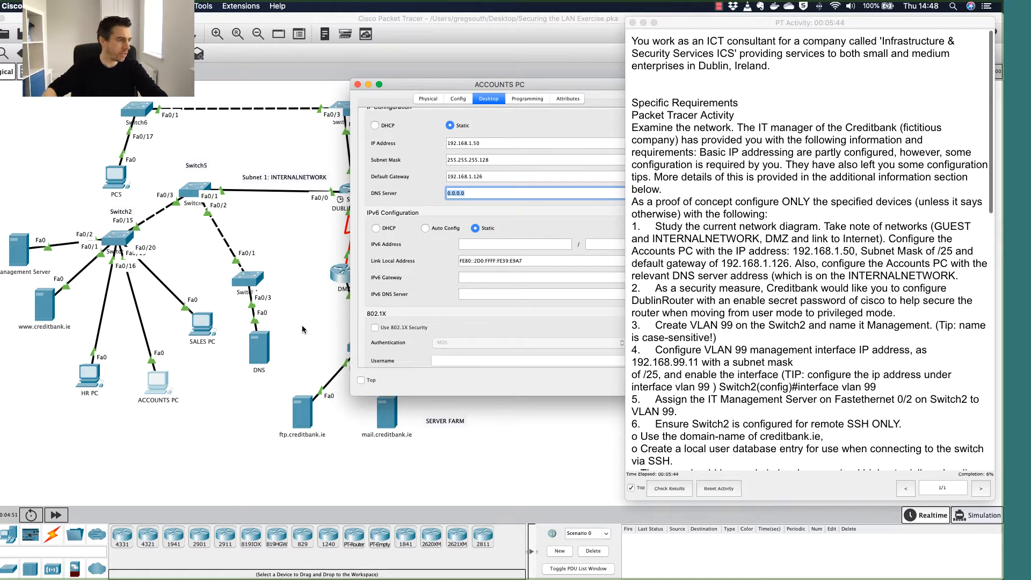
Look up the DNS server's own address, 192.168.1.6, in its IP Configuration.
click(304, 329)
mouse_move(266, 346)
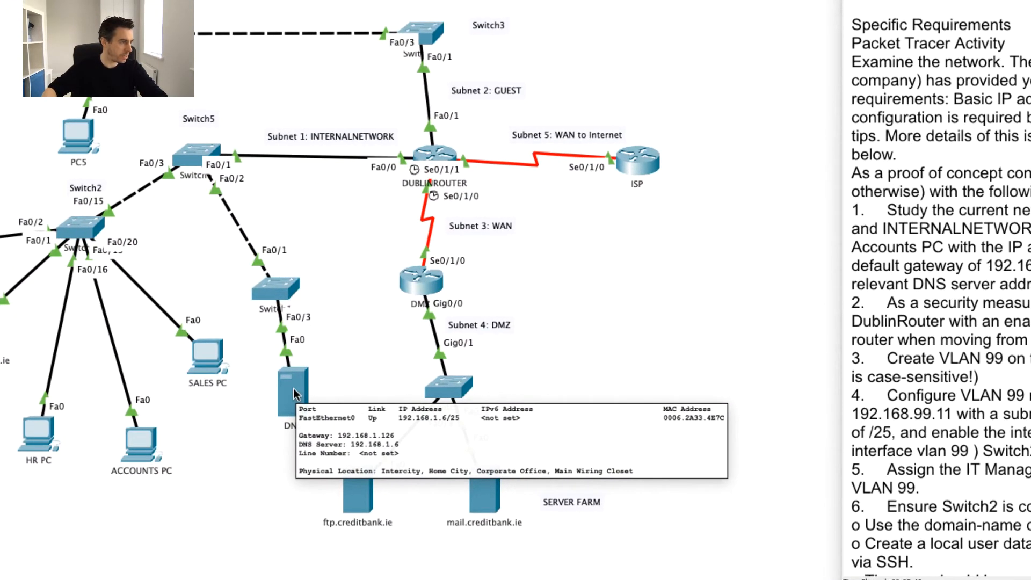
click(294, 390)
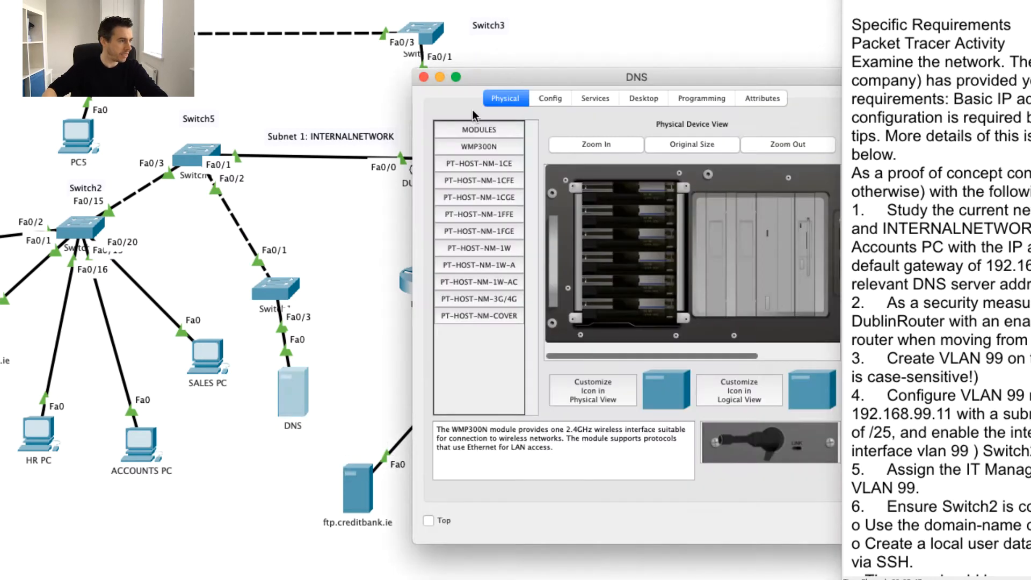
click(593, 99)
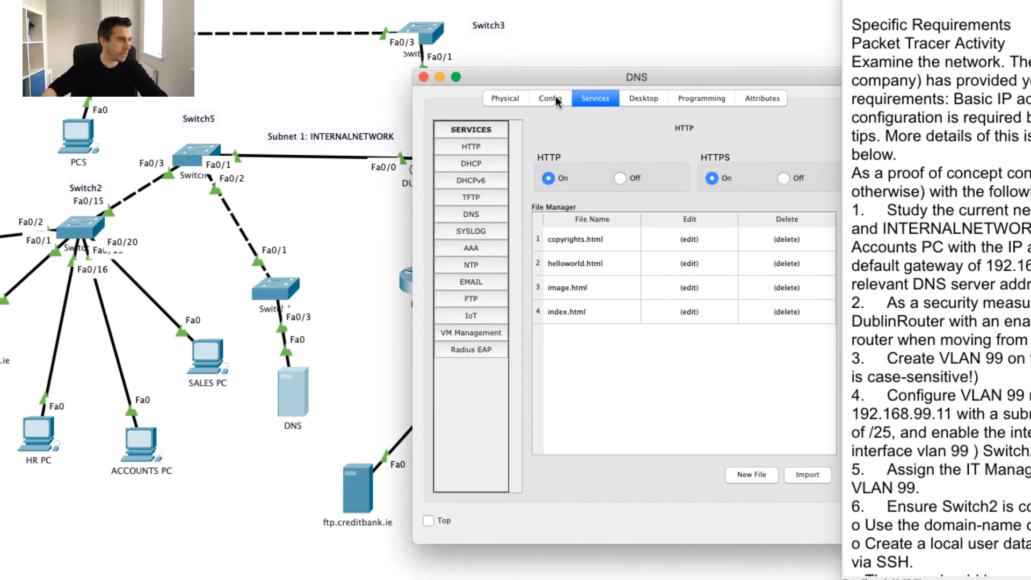
click(640, 99)
click(482, 169)
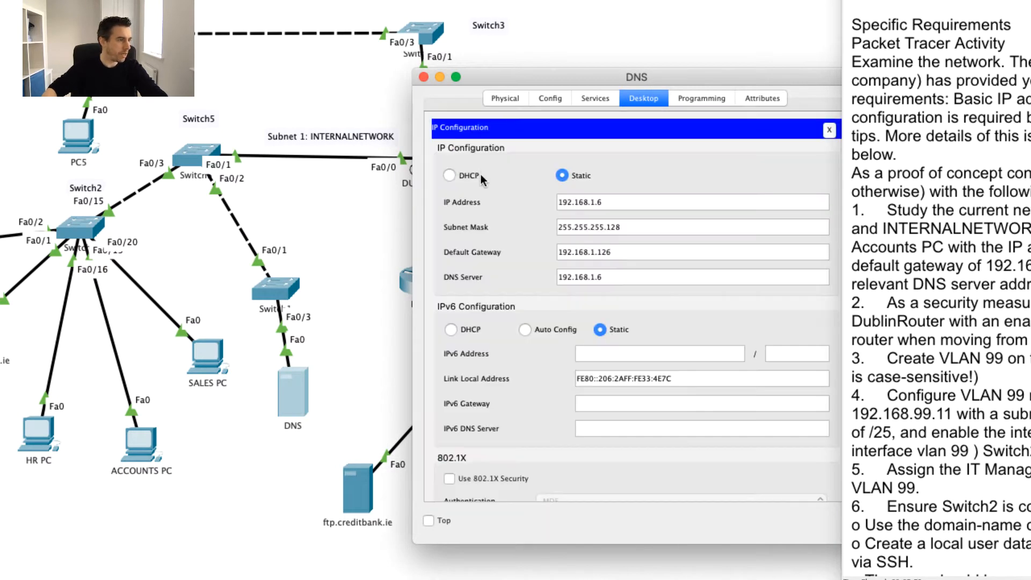
drag(615, 201, 503, 205)
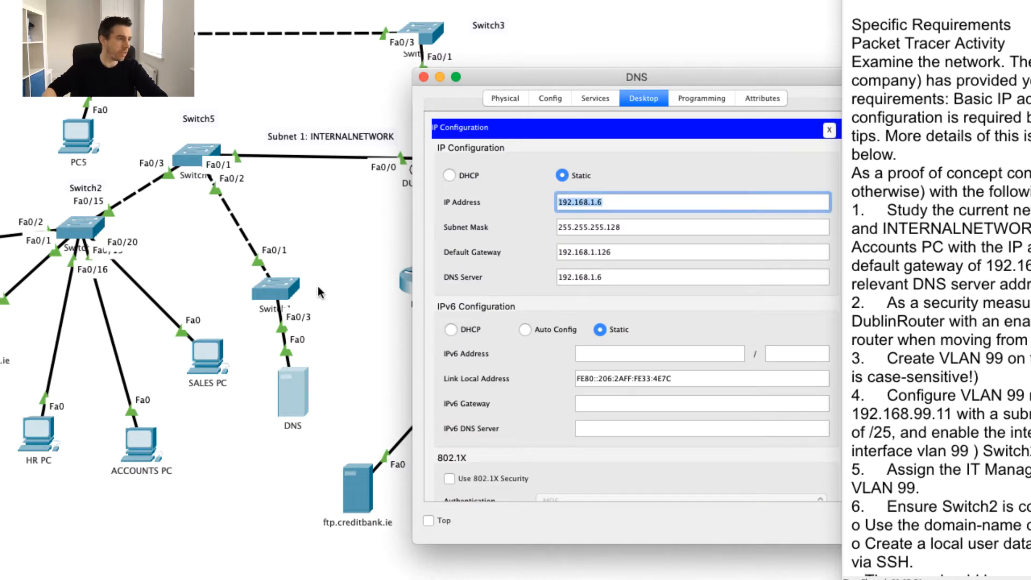
click(424, 78)
Enter DNS server 192.168.1.6 on the Accounts PC and close its window.
click(137, 445)
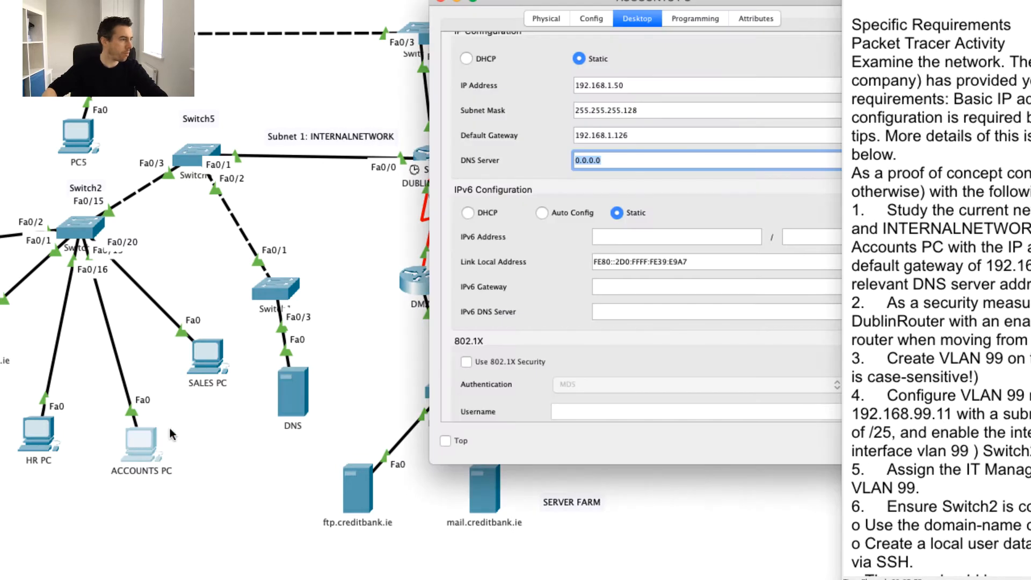
click(610, 160)
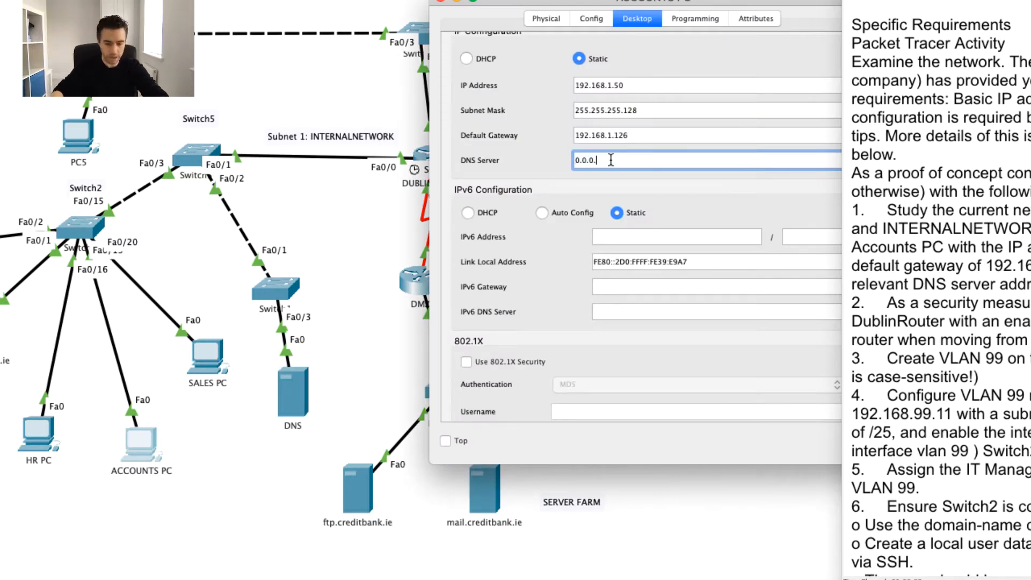
key(BackSpace)
key(BackSpace)
text(192)
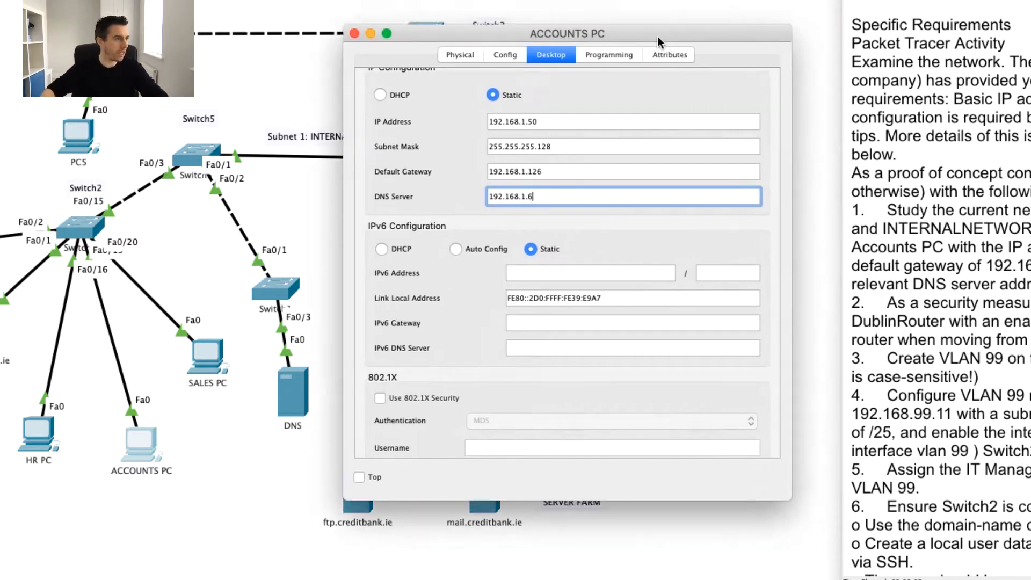
drag(744, 5, 636, 56)
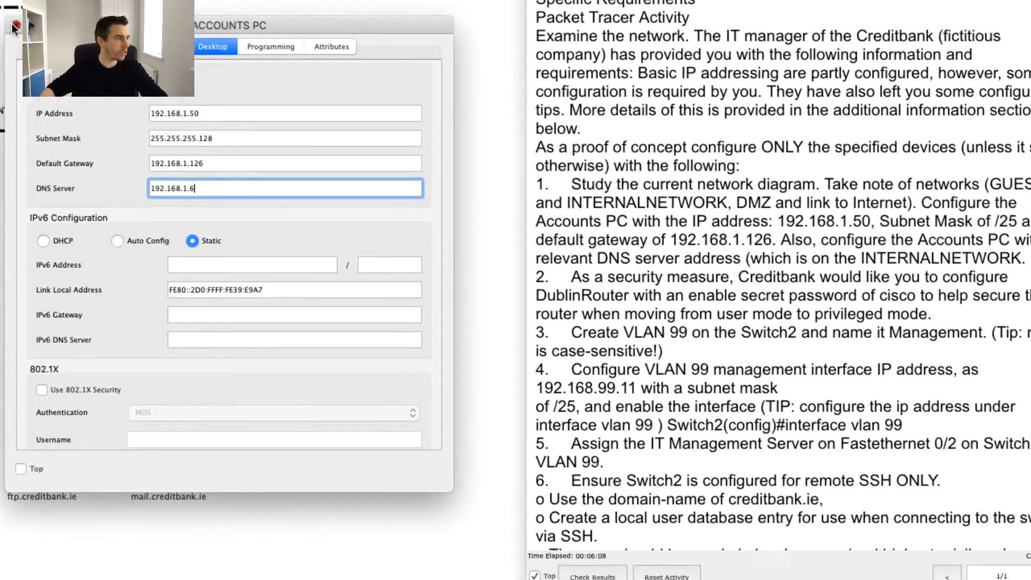
click(332, 51)
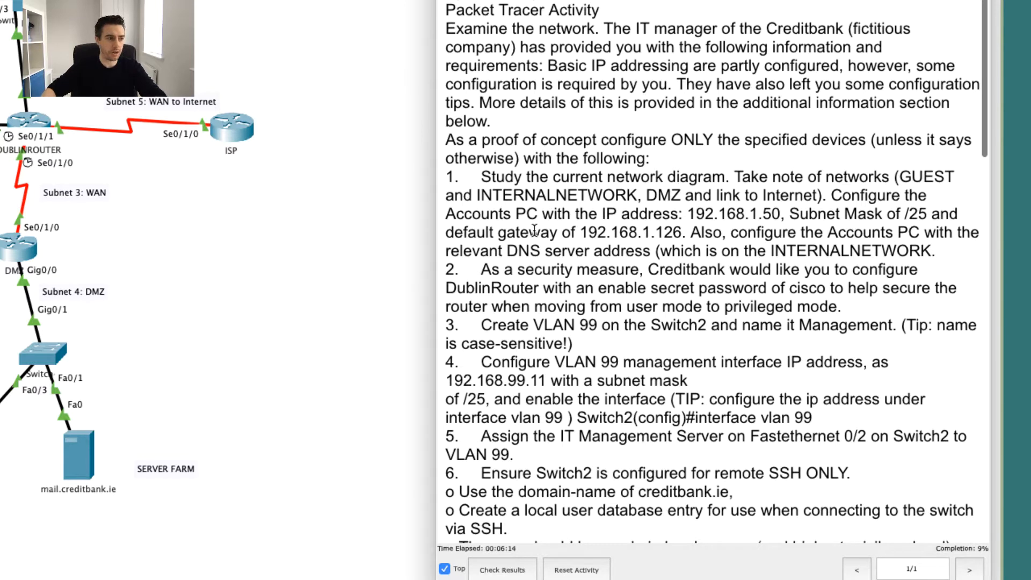
scroll(534, 230, down, 1)
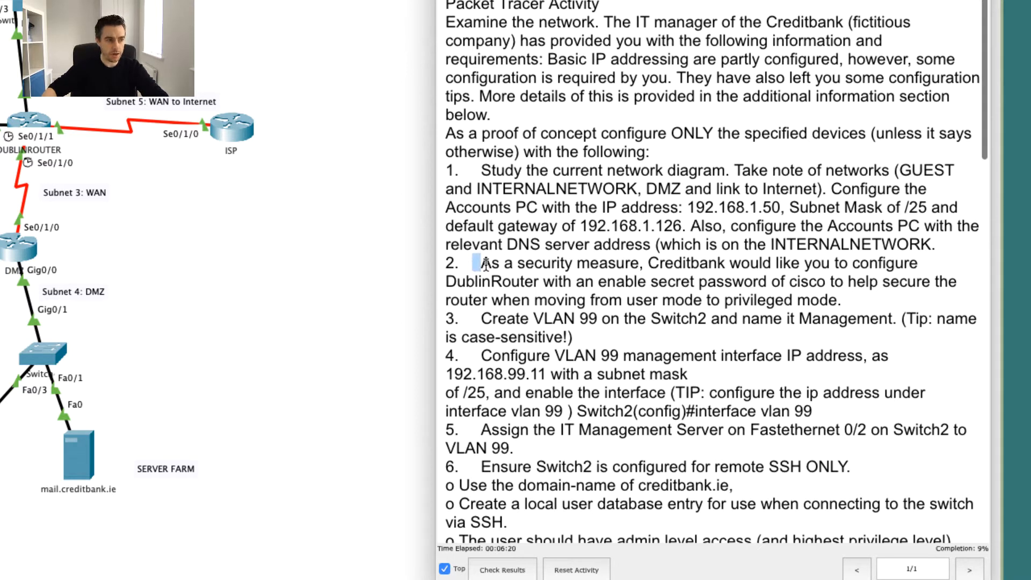
click(465, 263)
drag(447, 263, 852, 265)
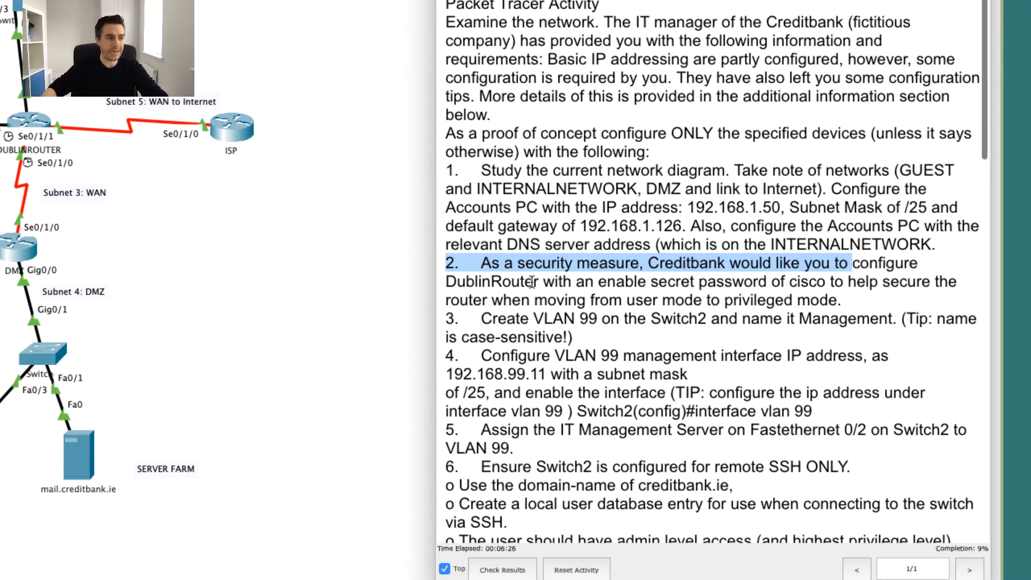
drag(533, 283, 817, 285)
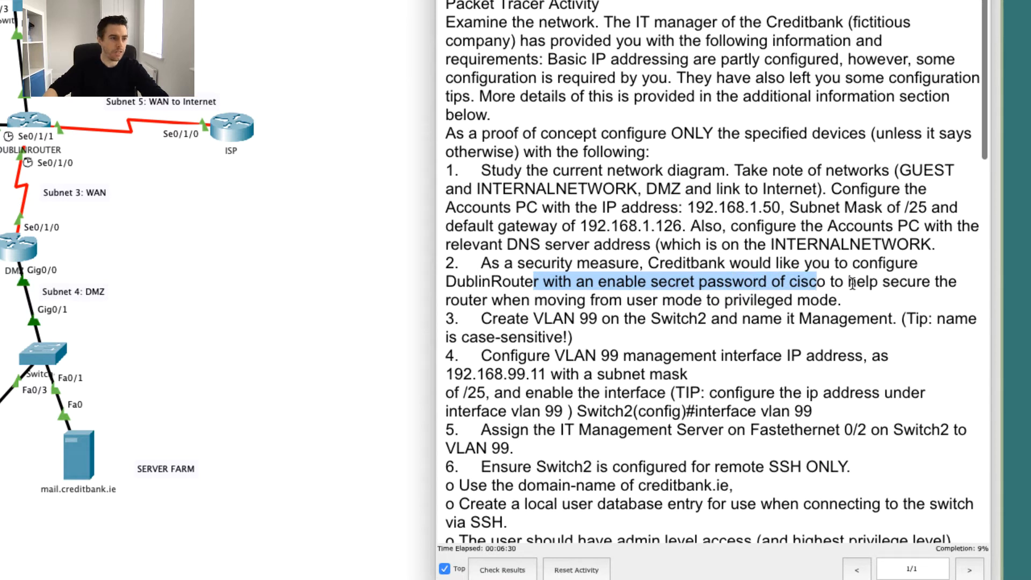
click(835, 283)
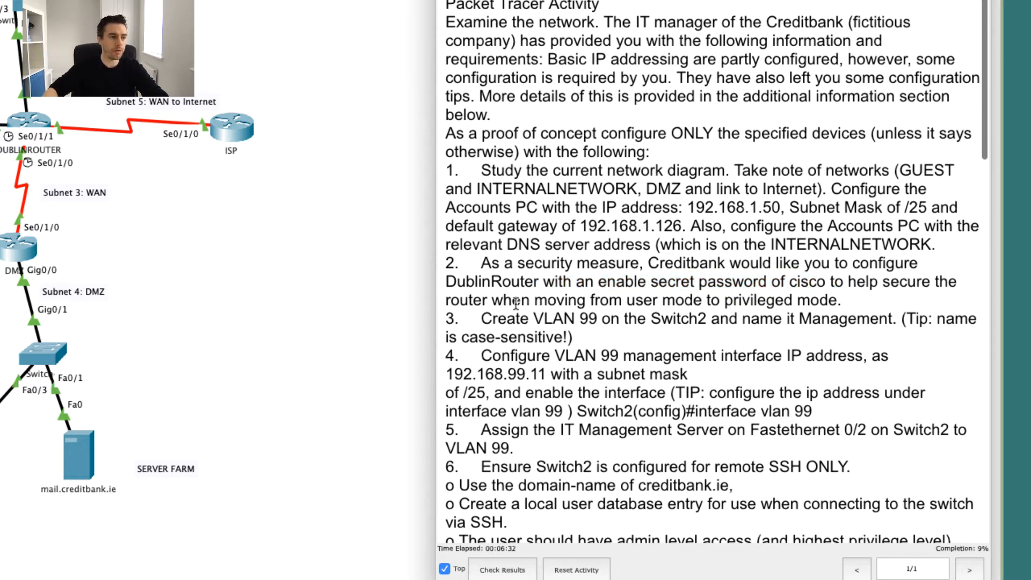
double_click(807, 282)
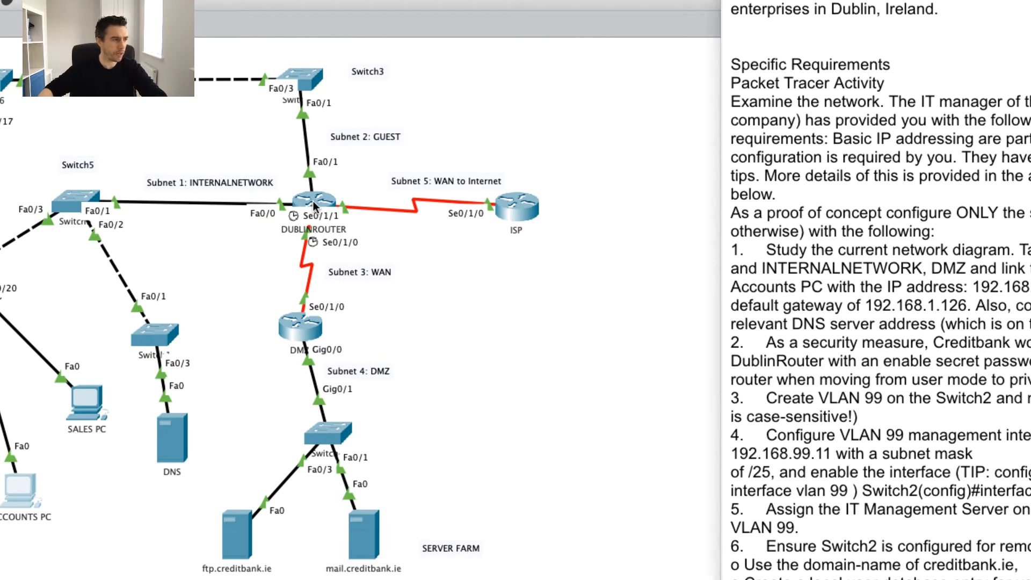
Open DublinRouter's CLI and enter global configuration mode with en and conf t.
click(315, 207)
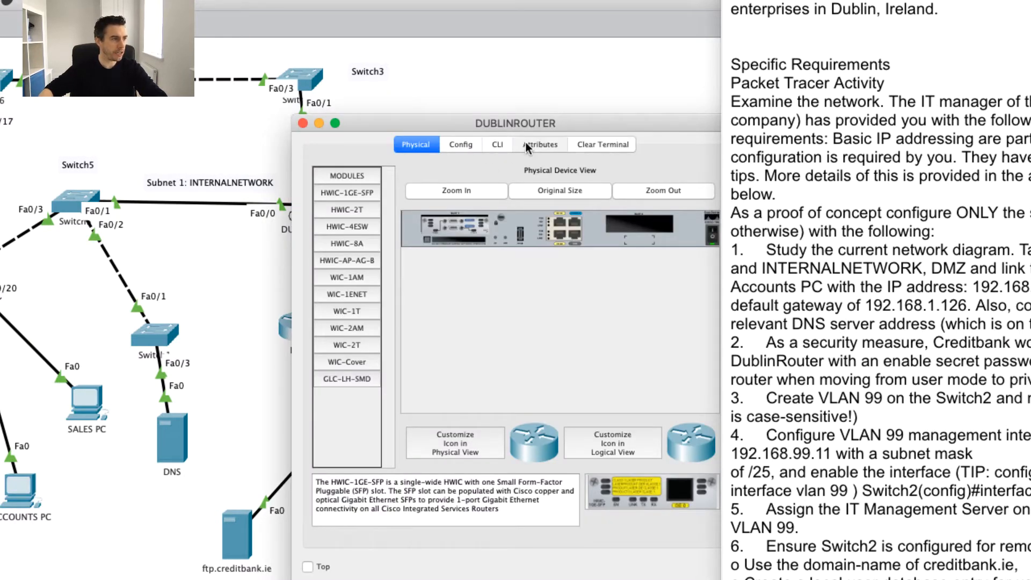
click(498, 144)
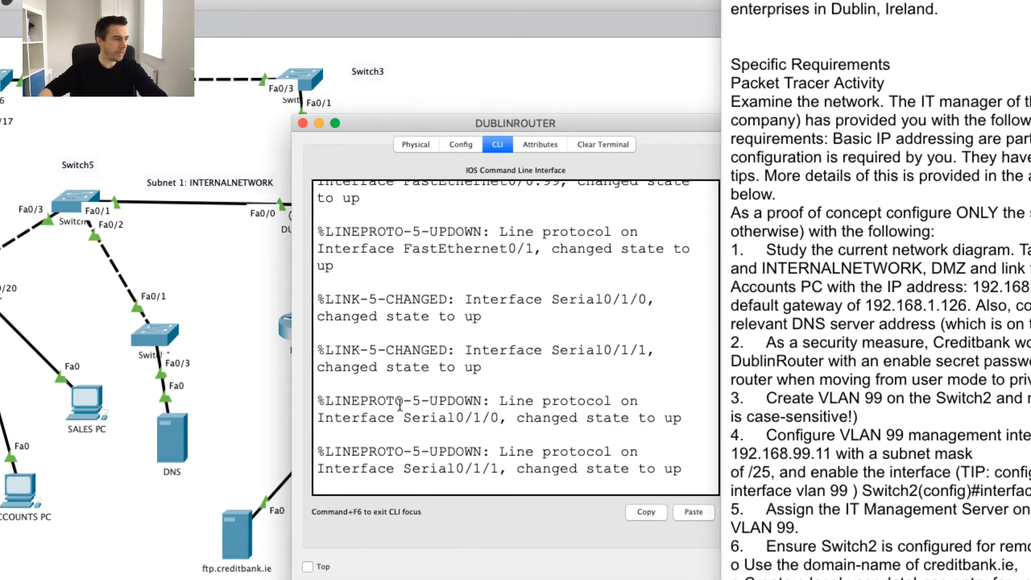
key(Return)
key(Return)
key(Return)
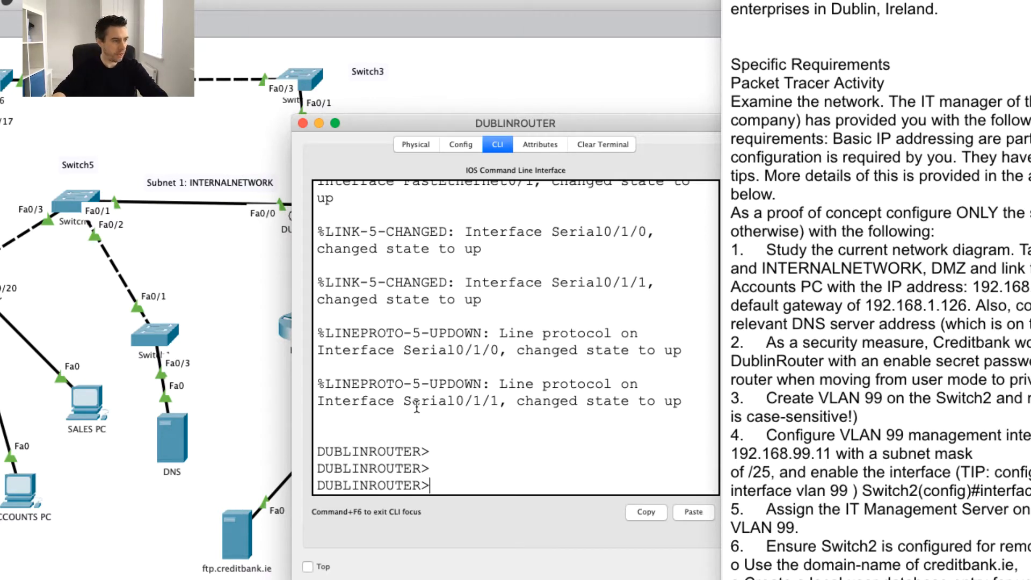
text(en)
key(Return)
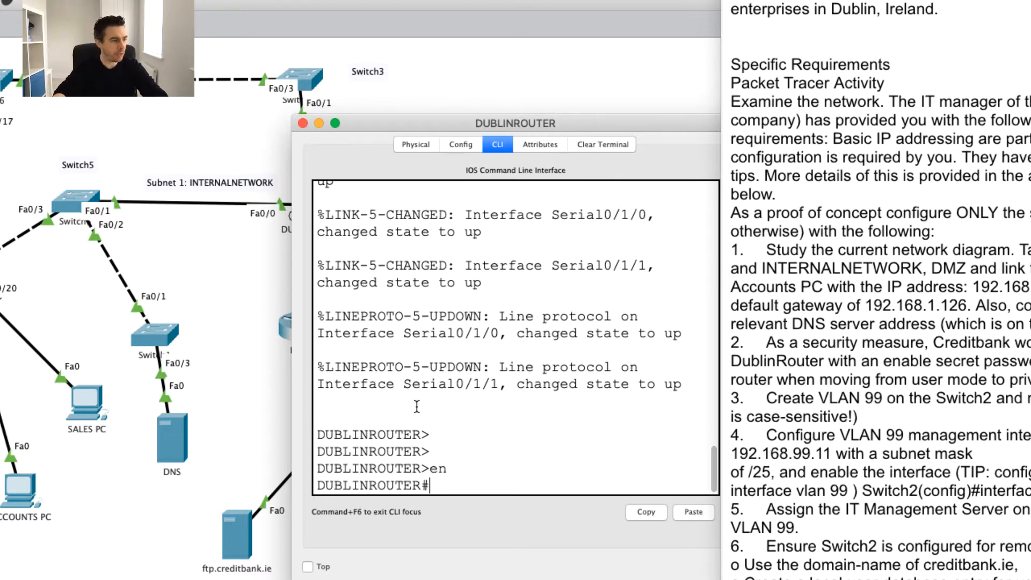
text(conf t)
key(Return)
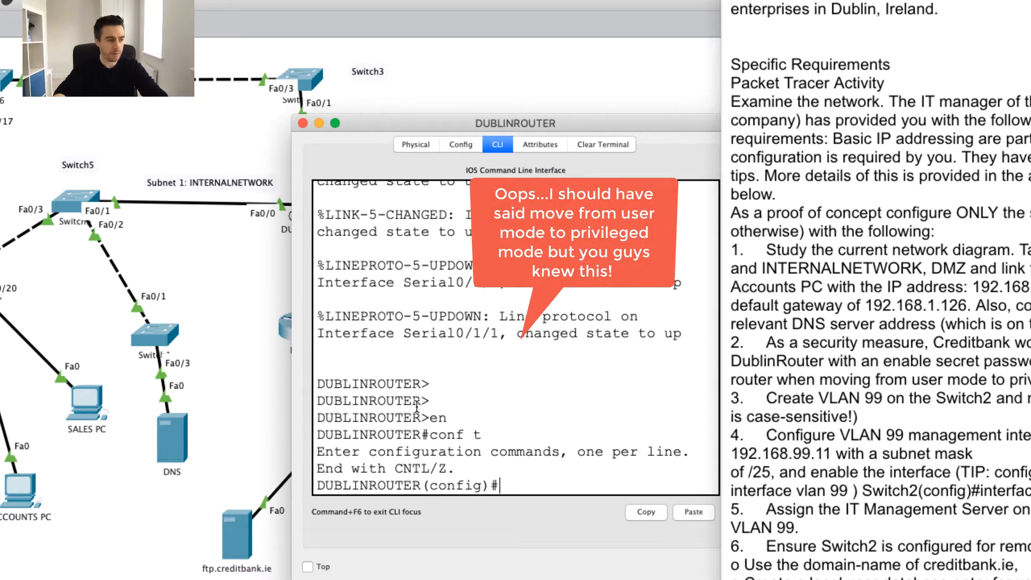
Set the router's enable secret to the task's password and exit to user mode.
text(enable sec)
key(Tab)
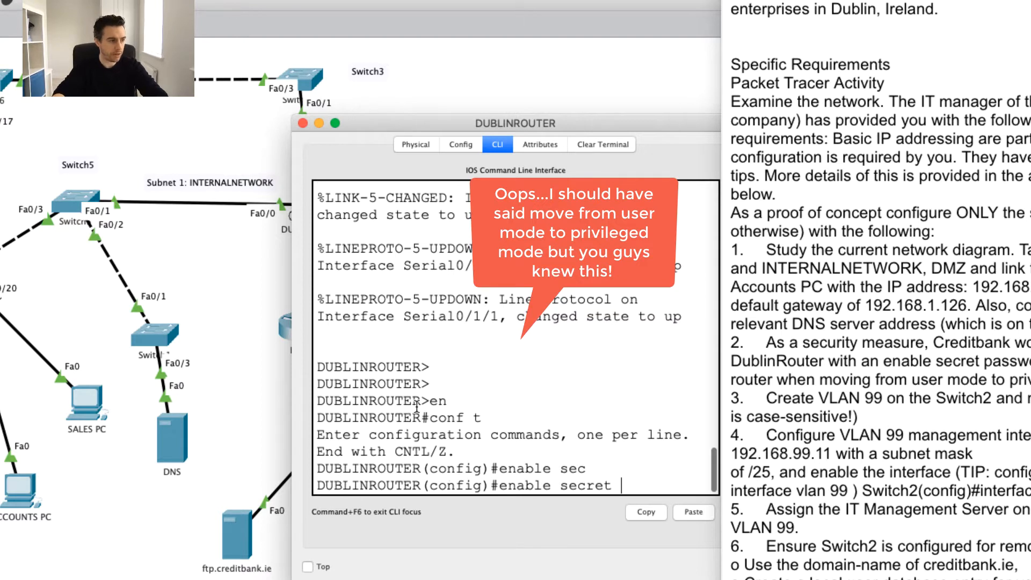
text(cis)
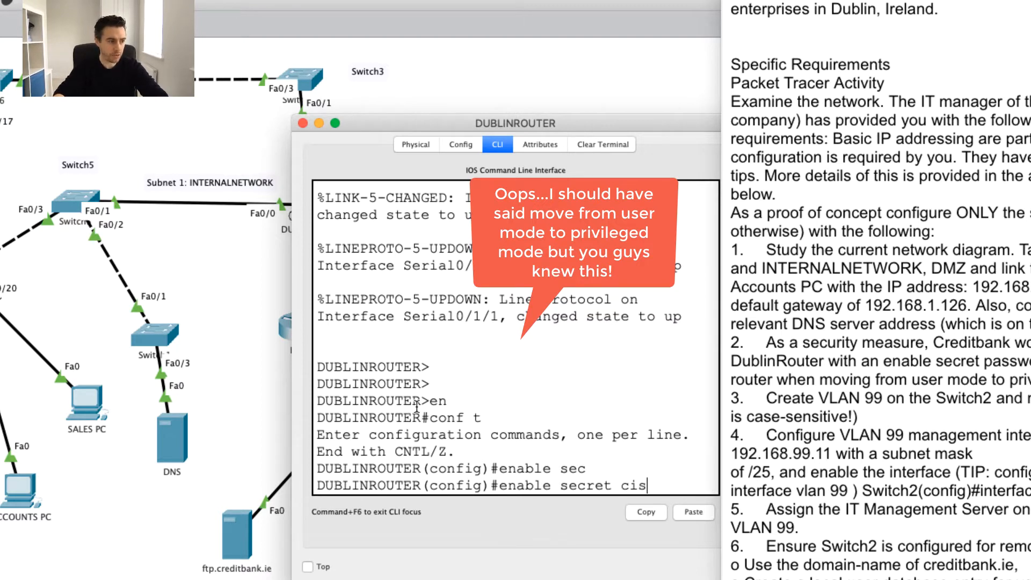
text(co)
key(Return)
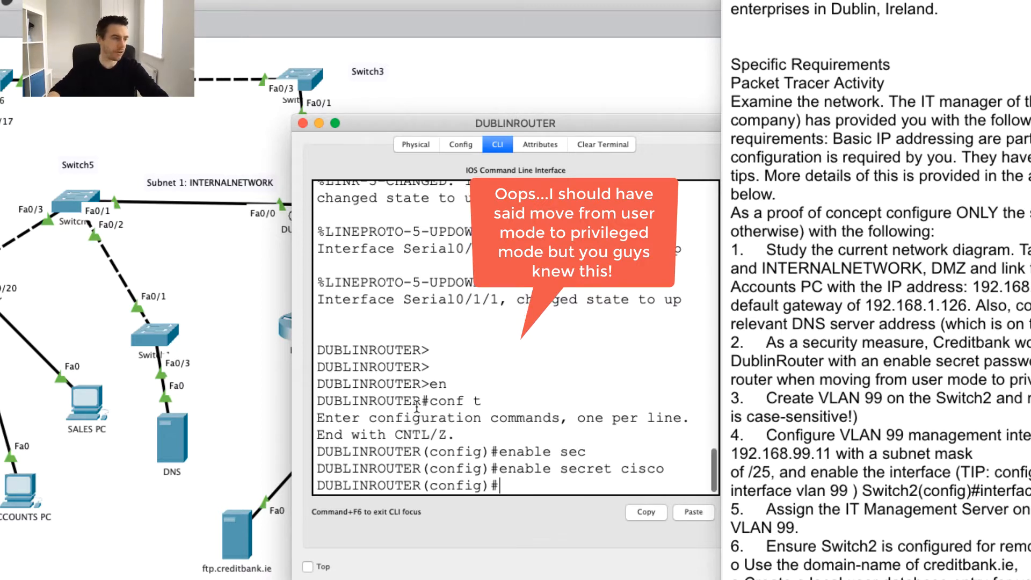
text(exit)
key(Return)
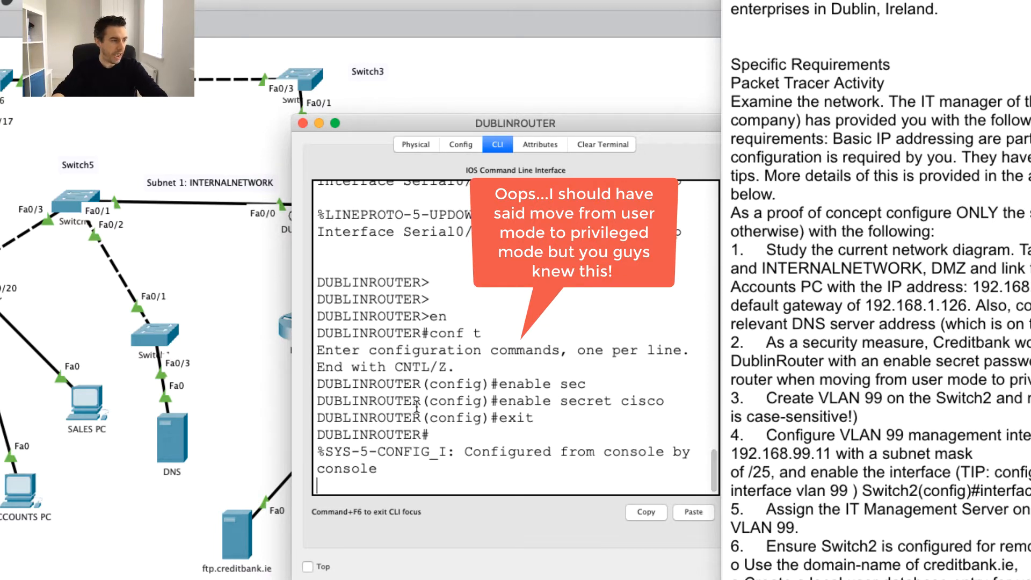
key(Return)
text(exit)
key(Return)
key(Return)
key(Return)
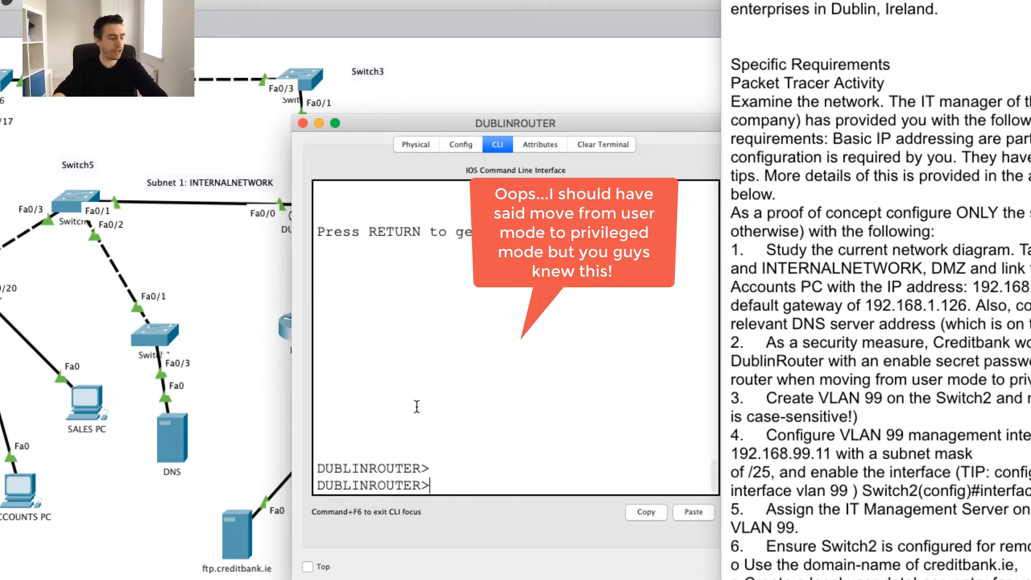
Test the enable secret by entering privileged mode, then bring the requirements document forward.
text(en)
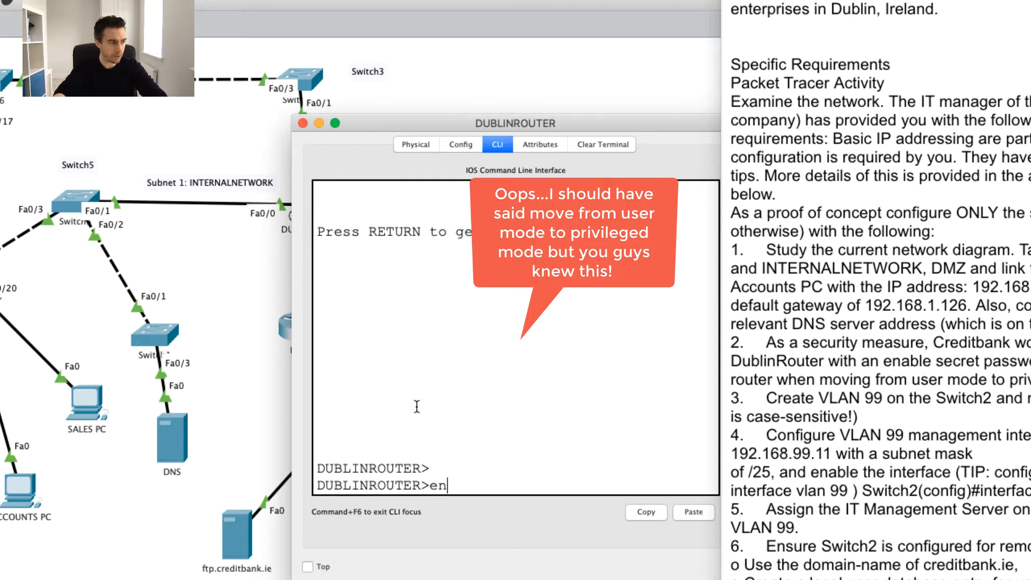
key(Return)
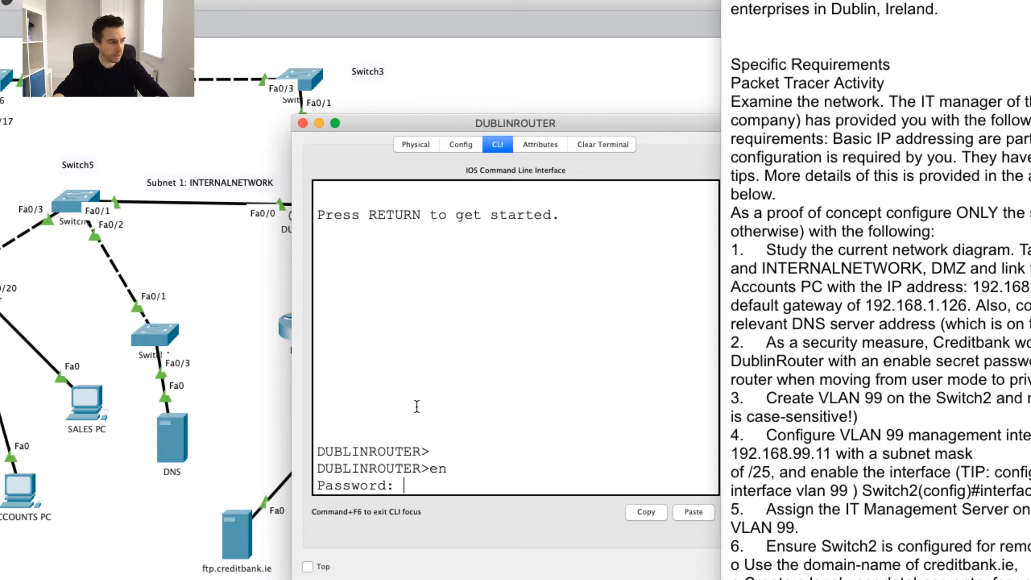
key(Return)
key(Return)
key(Return)
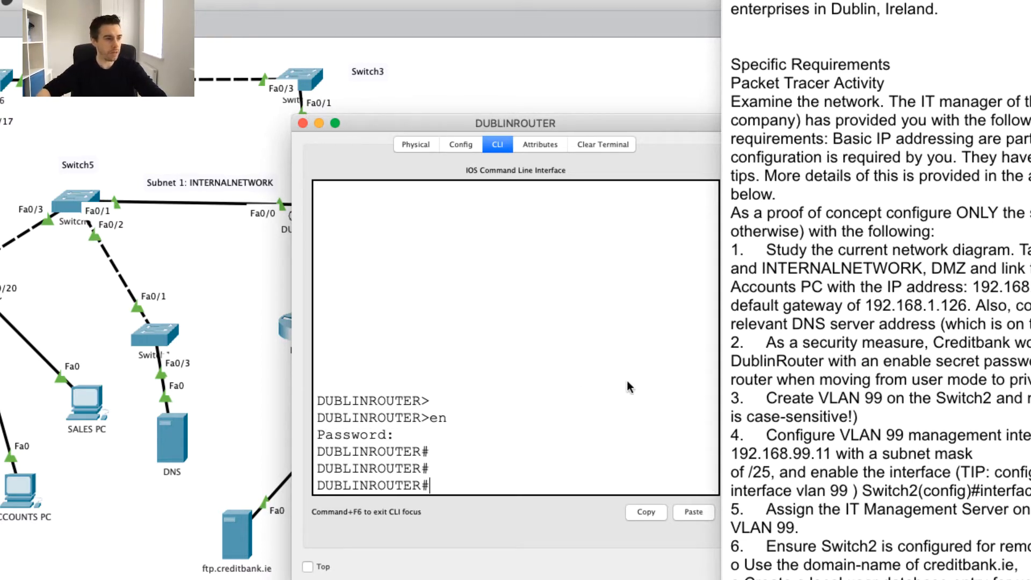
click(875, 351)
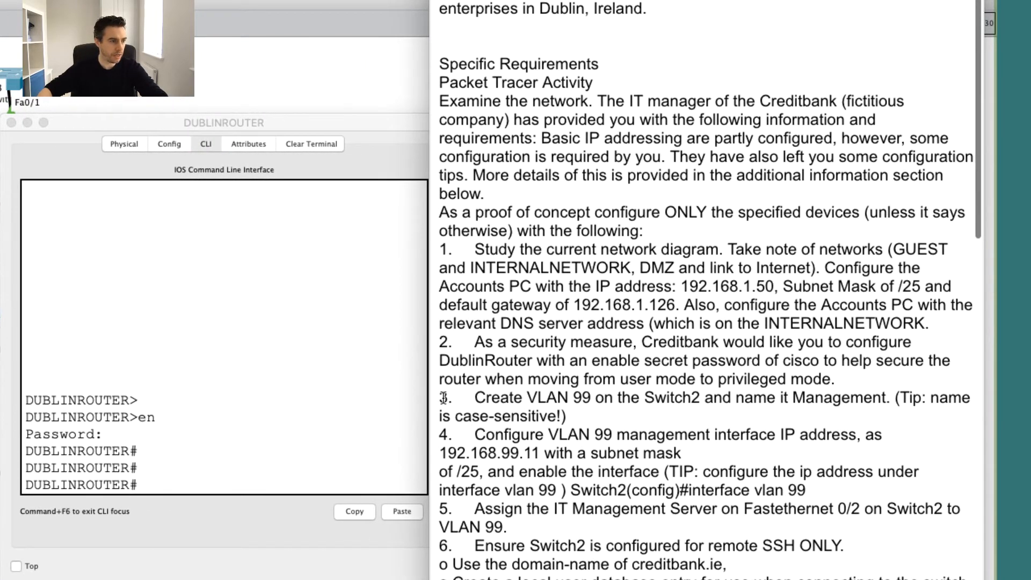
Read item 3's VLAN 99 'Management' requirement, then select Switch2 in the topology.
drag(455, 398, 606, 426)
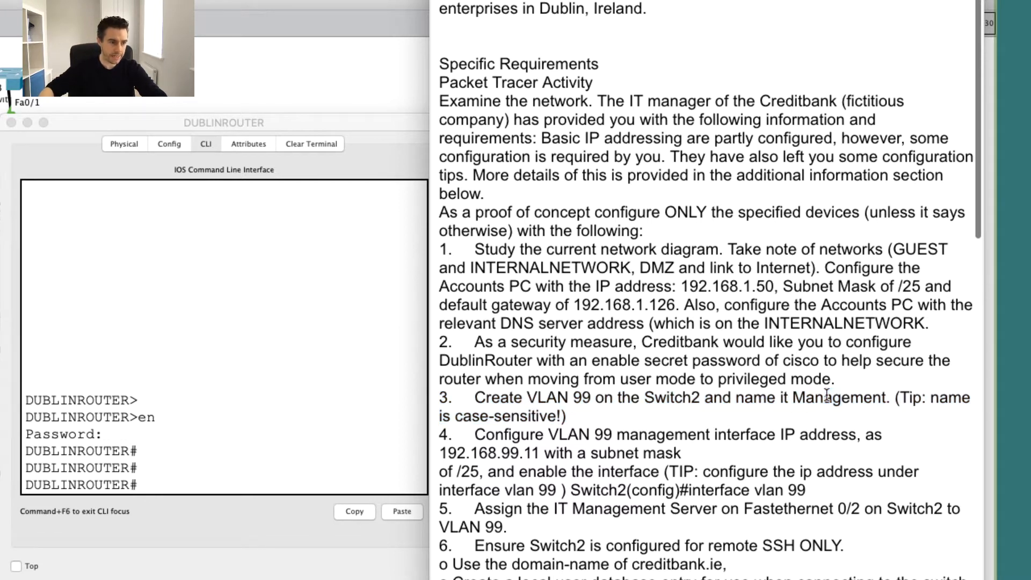
double_click(803, 398)
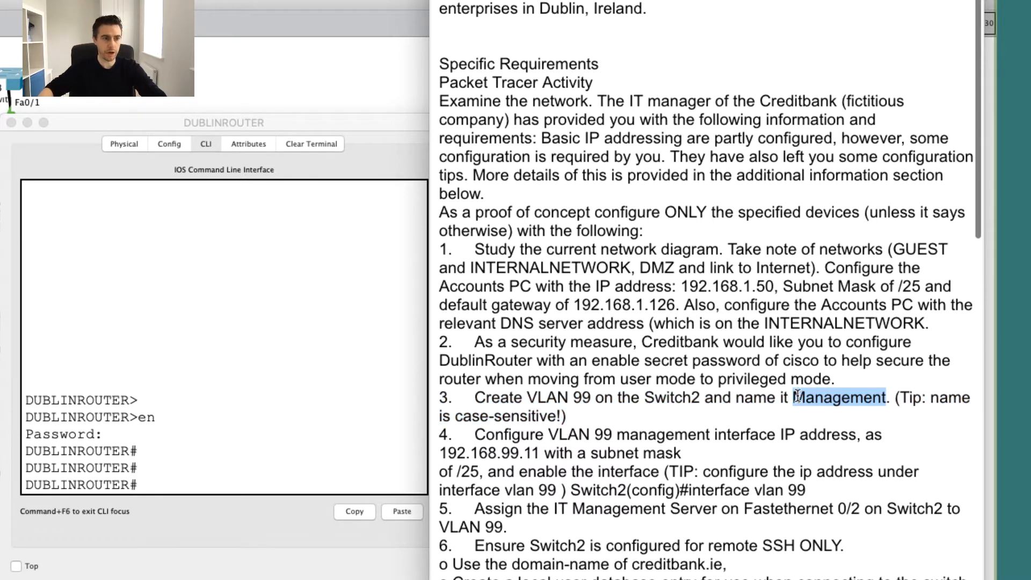
click(809, 398)
drag(809, 398, 791, 396)
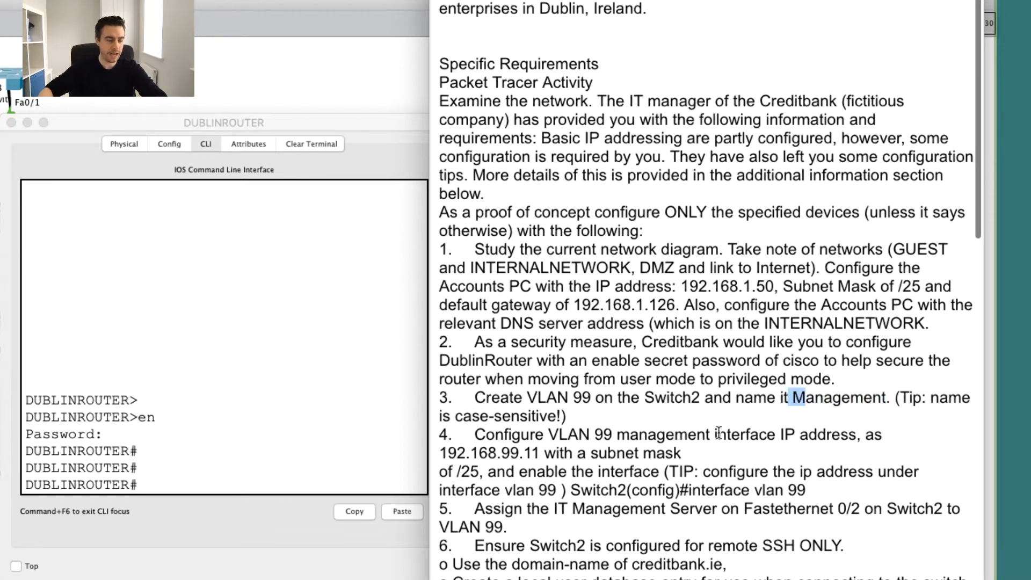
click(665, 426)
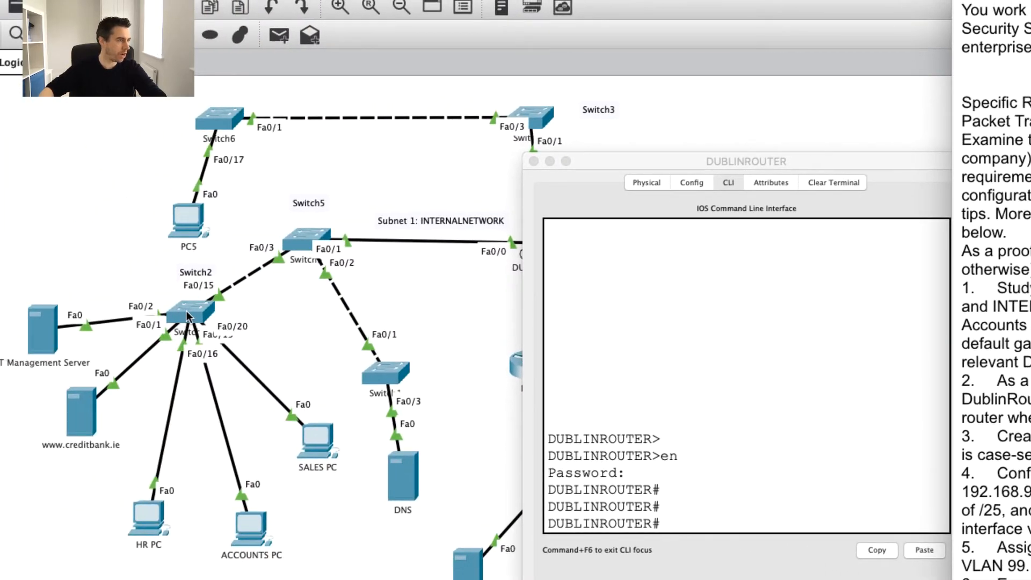
click(186, 312)
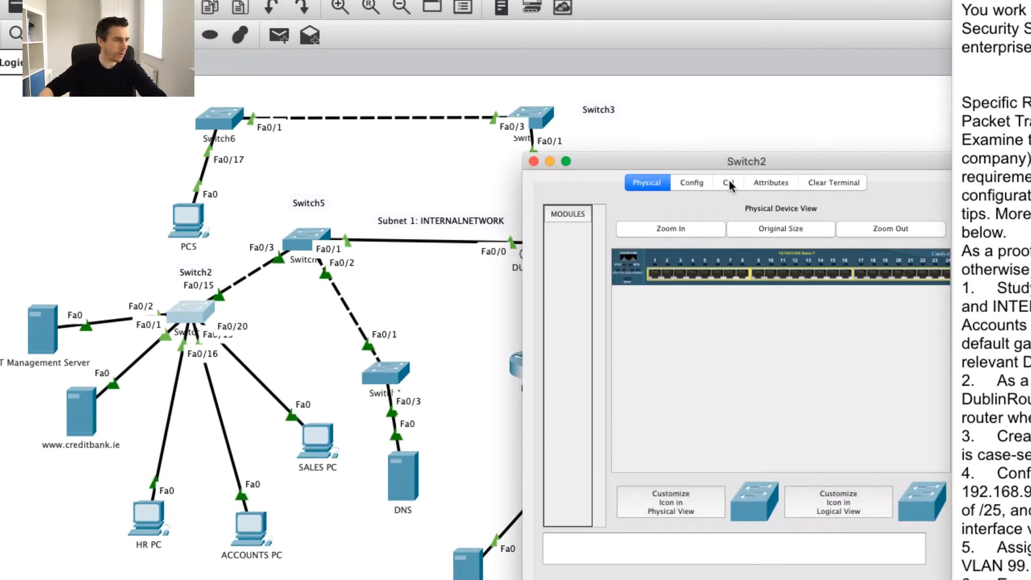
Open Switch2's CLI and reach the privileged prompt via en, conf t and exit.
click(729, 182)
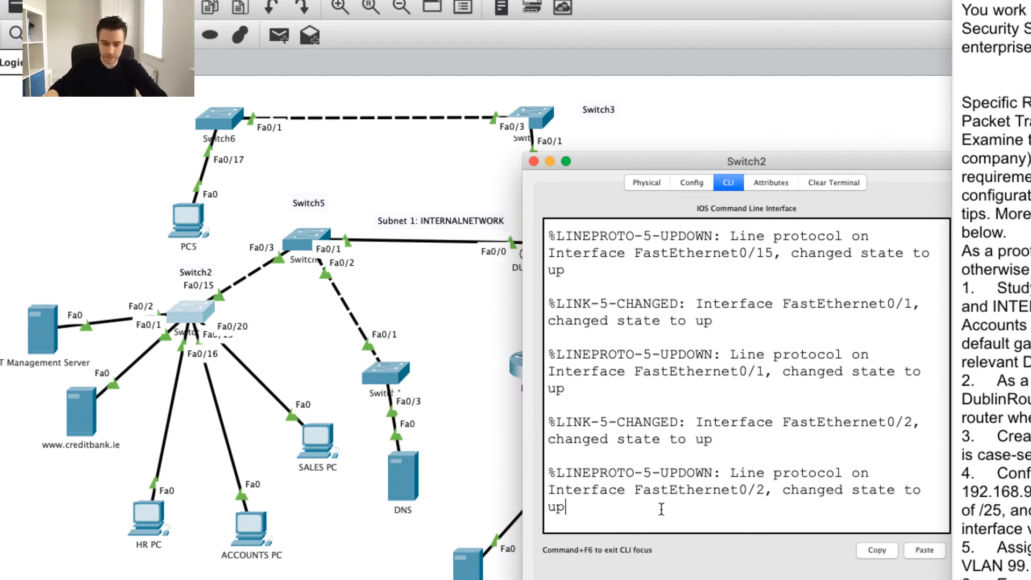
key(Return)
key(Return)
key(Return)
text(en)
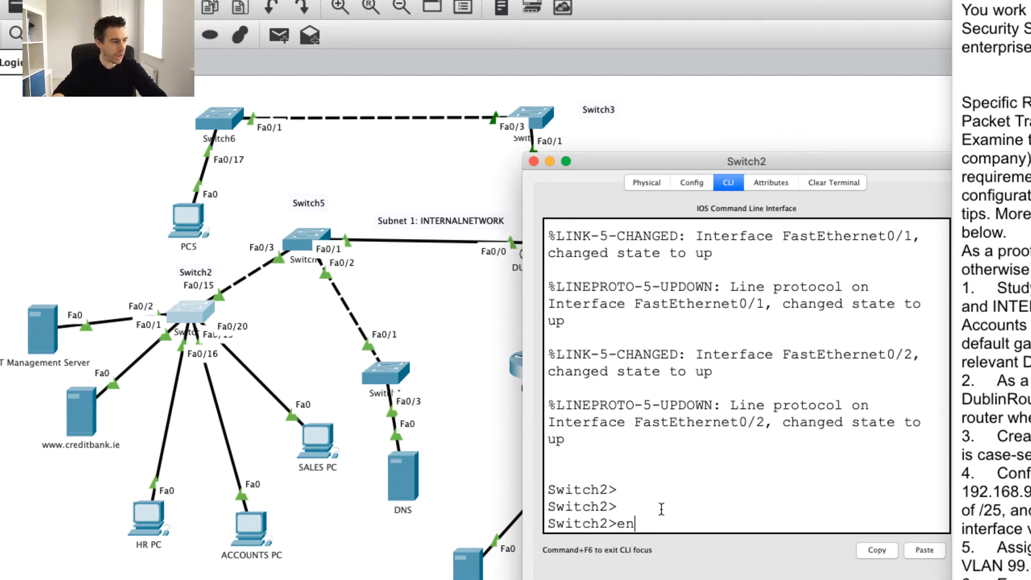
key(Return)
text(conf t)
key(Return)
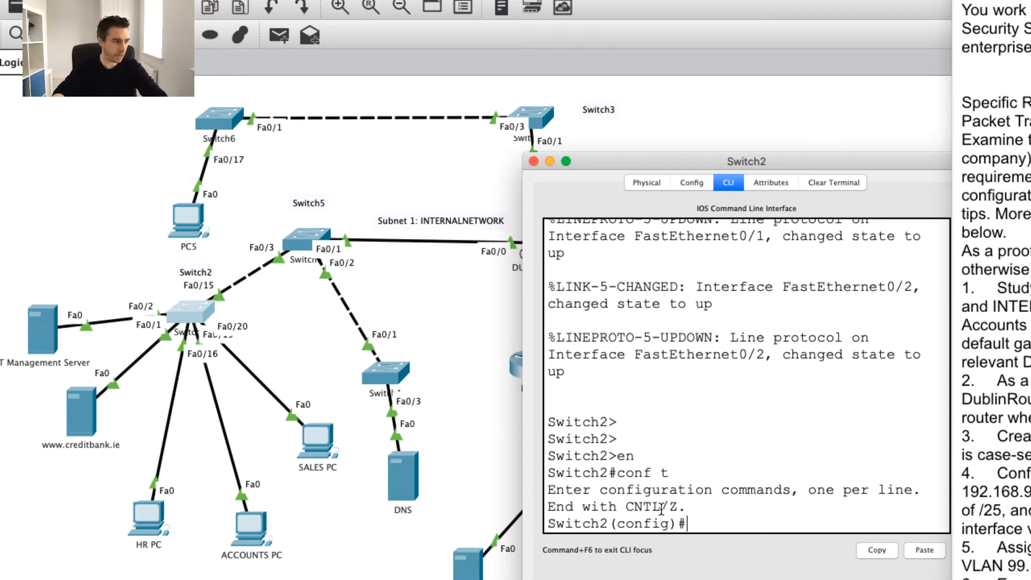
text(exit)
key(Return)
key(Return)
key(Return)
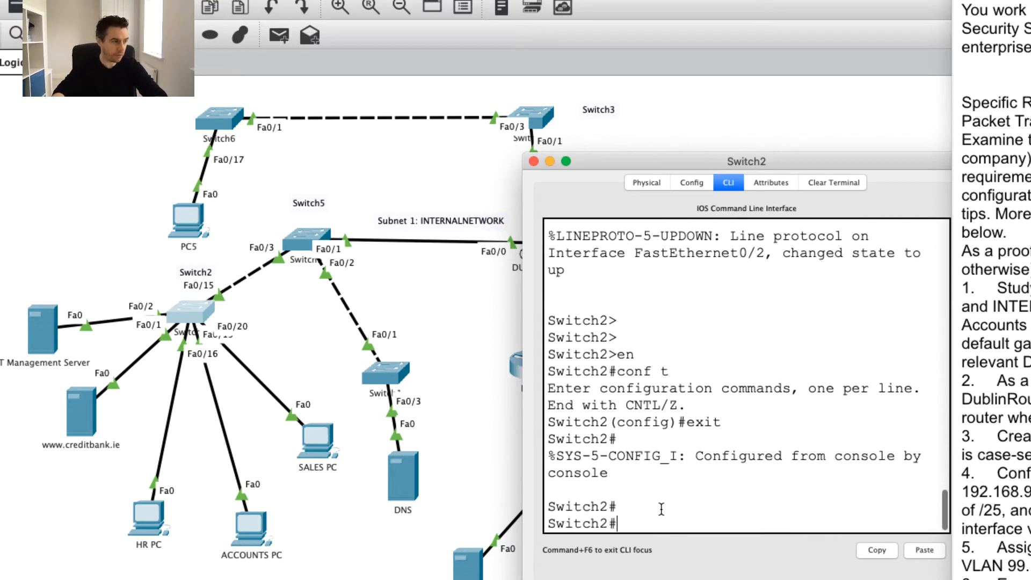
Run show vlan and page through it, finding only default VLANs 1 and 1002–1005.
text(show vlan)
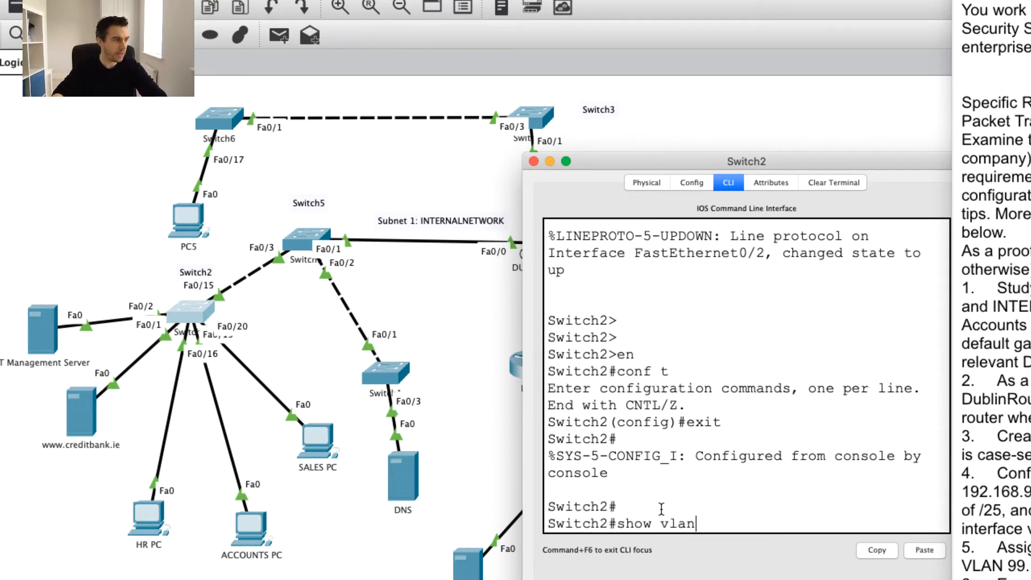
key(Return)
scroll(693, 456, up, 10)
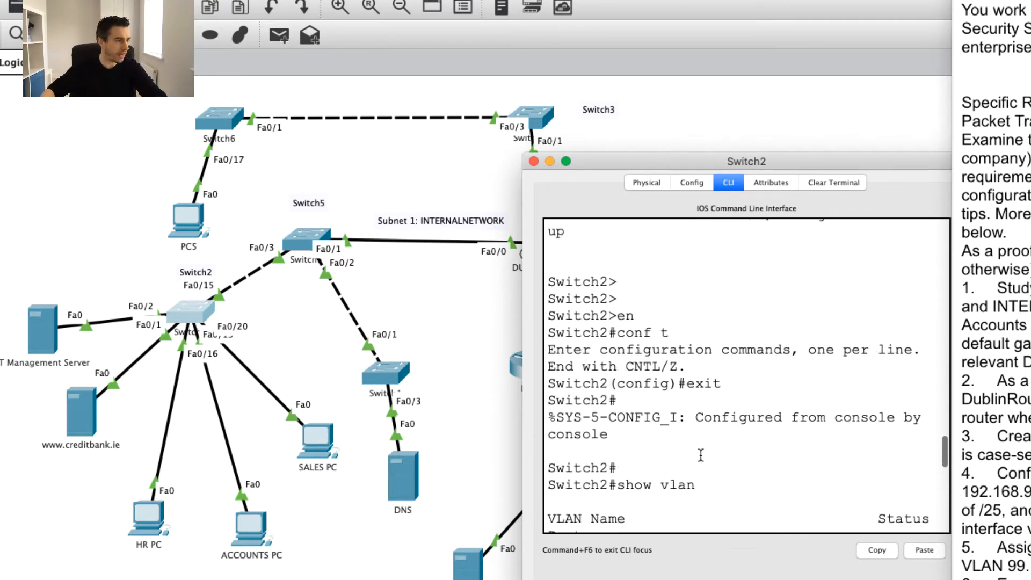
scroll(700, 455, down, 6)
scroll(703, 408, up, 1)
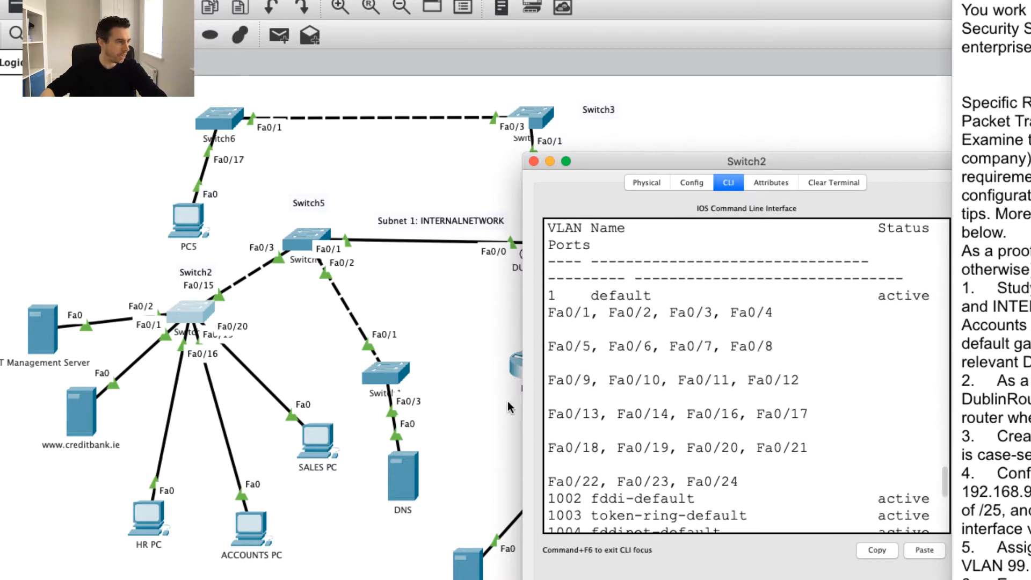
drag(523, 404, 921, 497)
scroll(265, 396, up, 5)
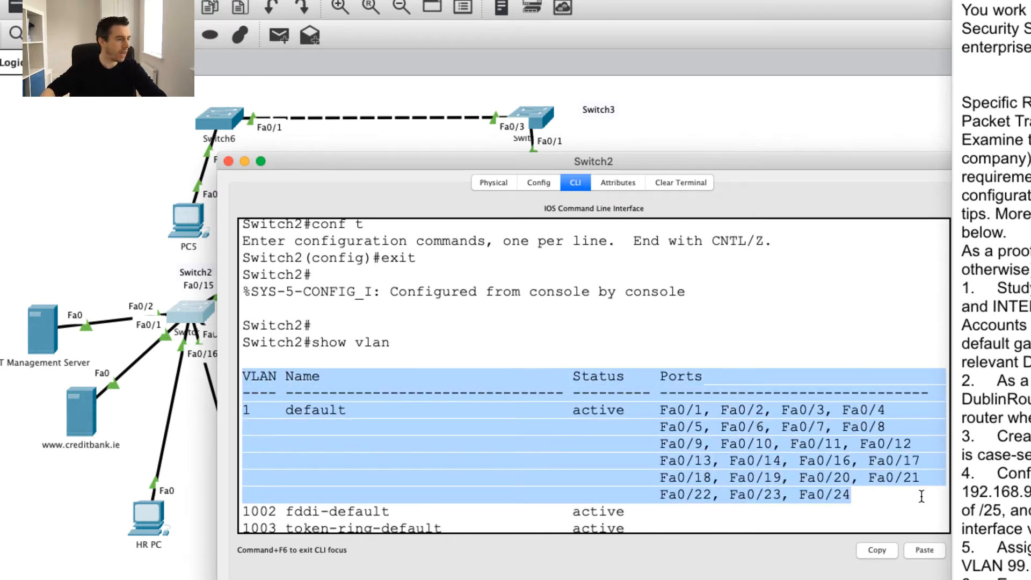
scroll(790, 485, down, 2)
double_click(326, 370)
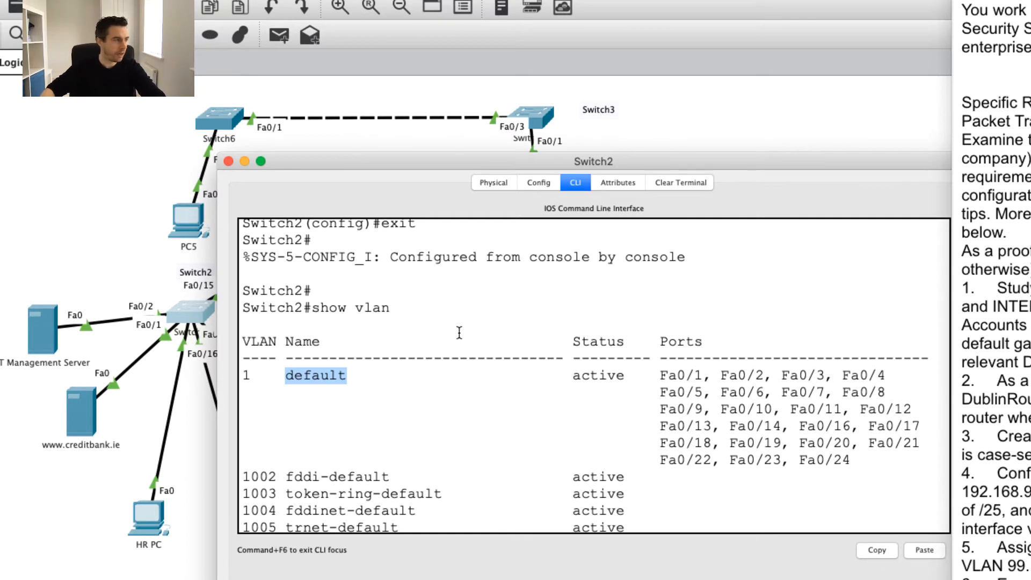
key(space)
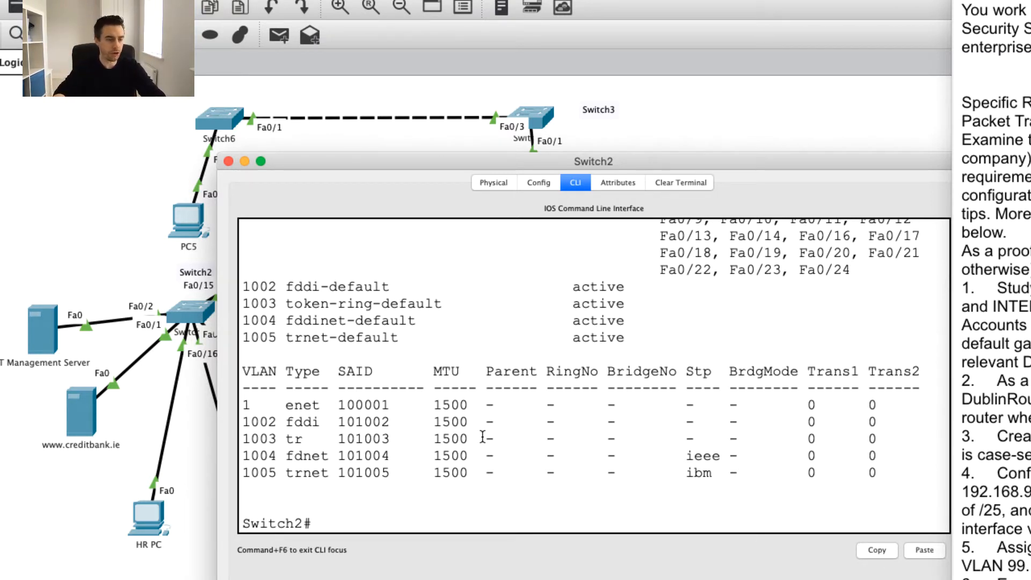
Run conf t, vlan 99 and name Management on Switch2, then prepare do show vlan.
text(conf t)
key(Return)
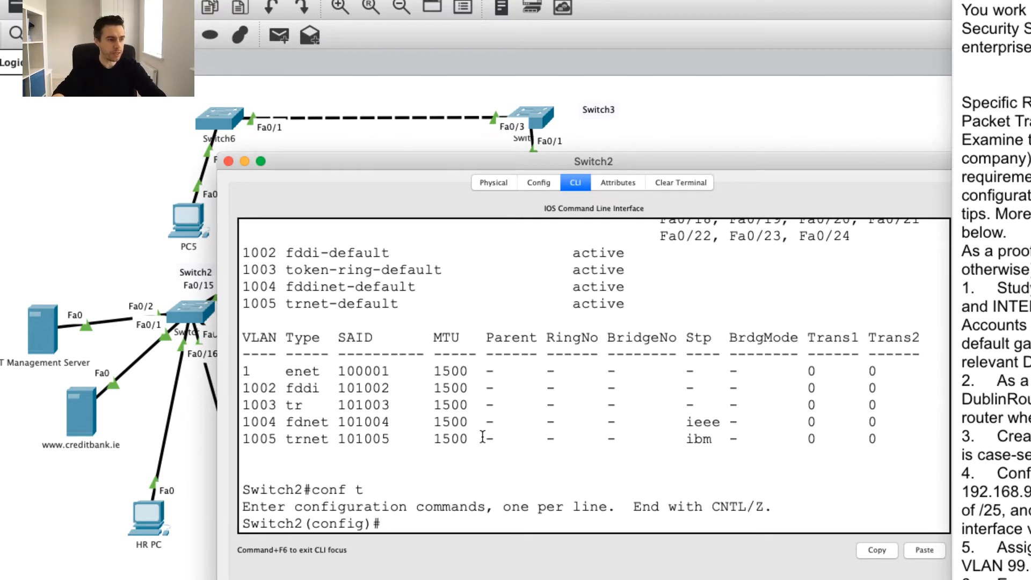
text(vlan 99)
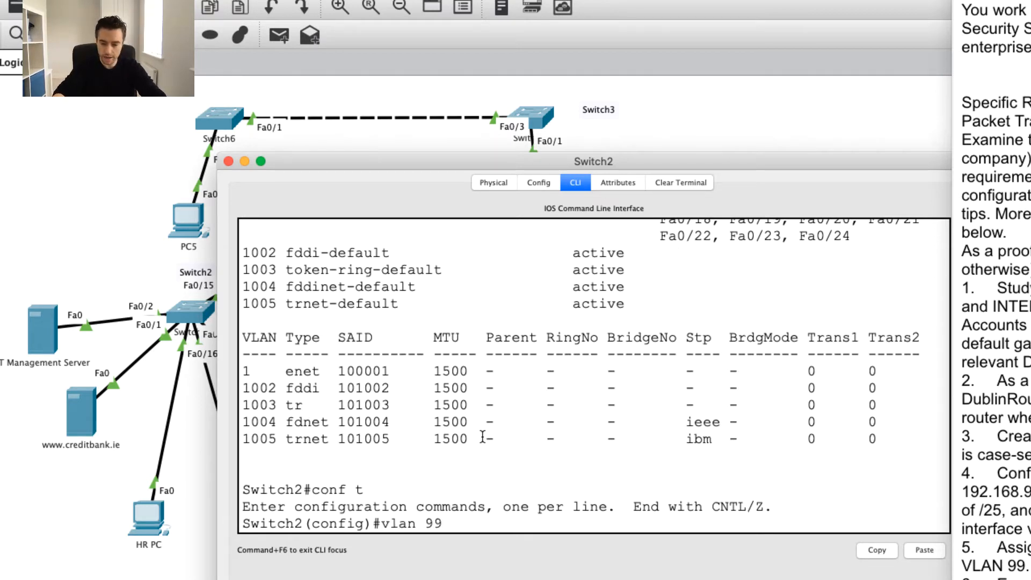
key(Return)
text(name )
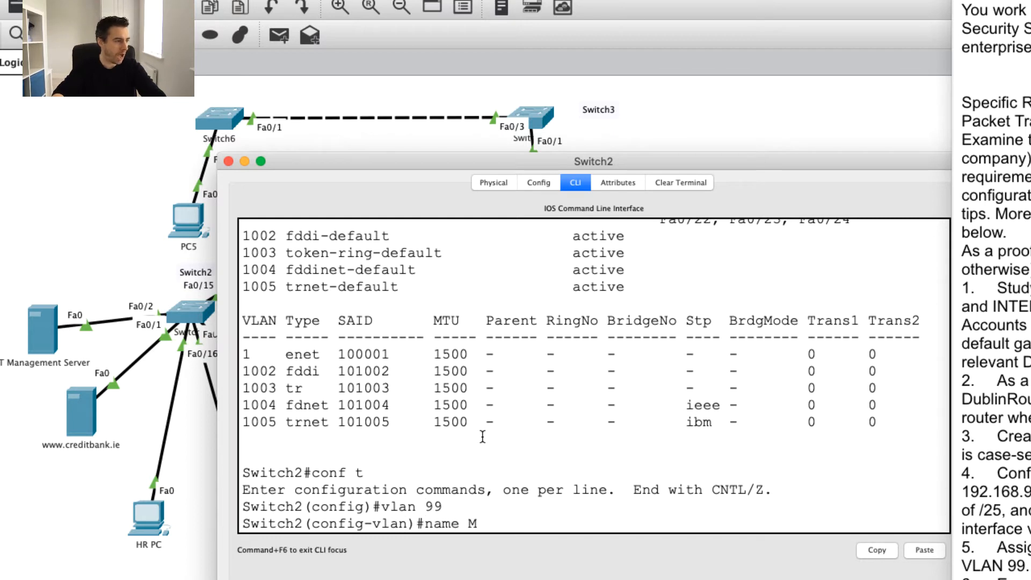
text(Management)
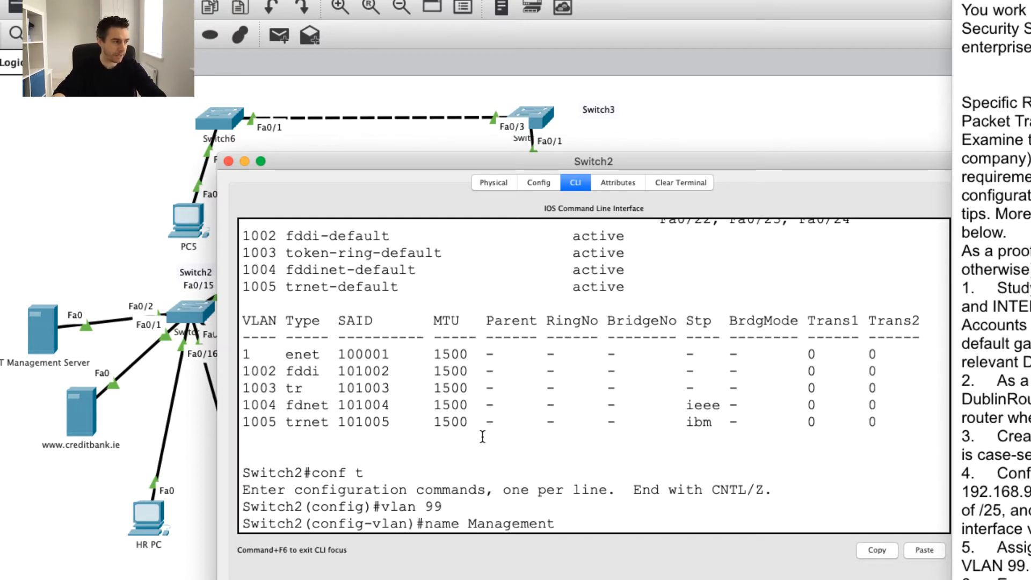
key(Return)
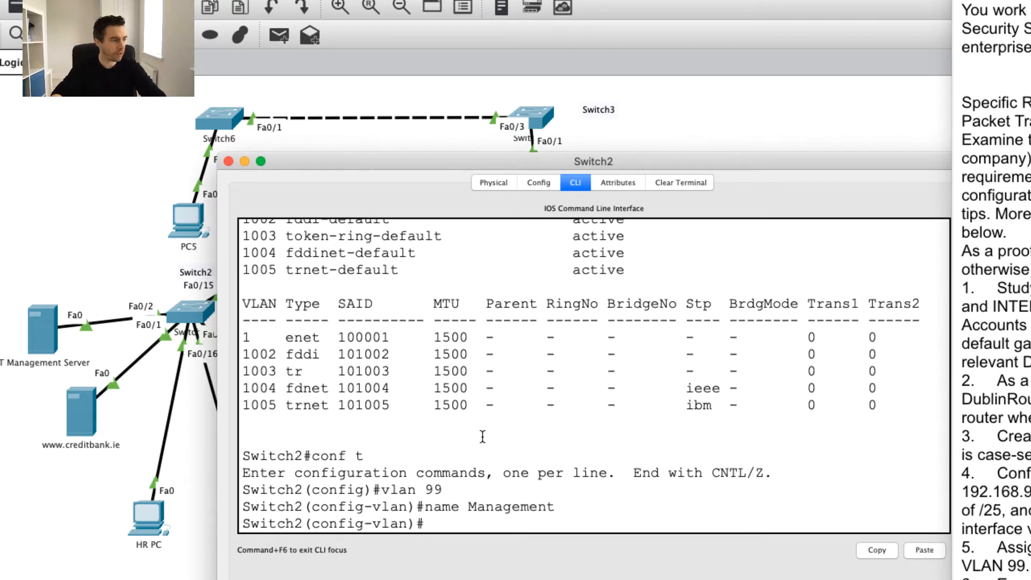
text(do show)
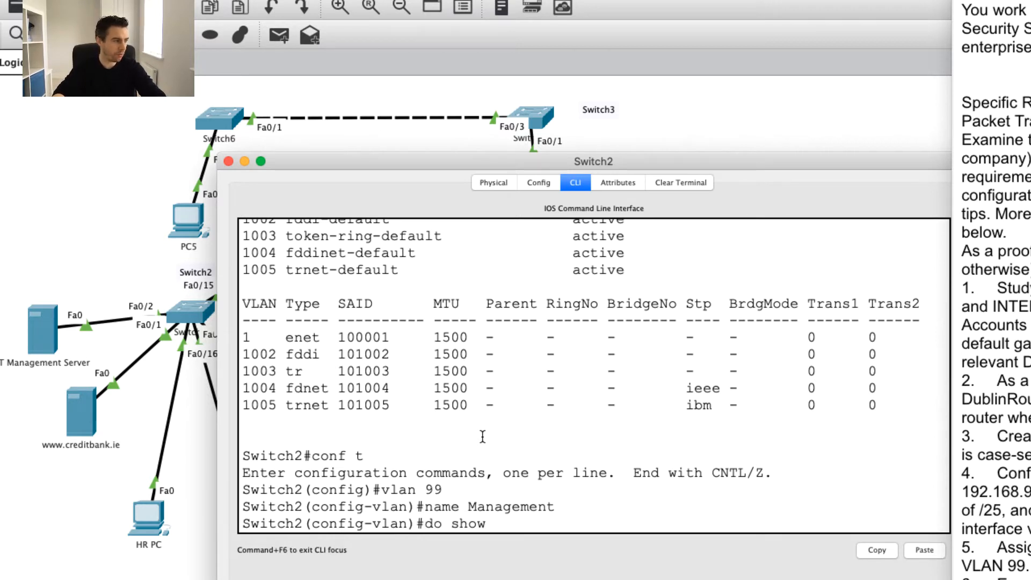
text( vlan)
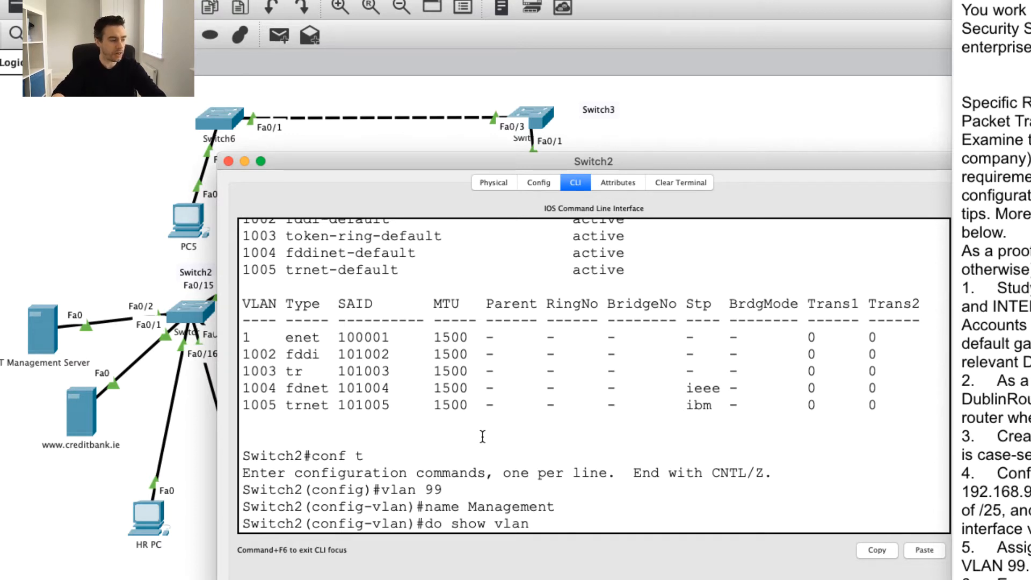
Run do show vlan and confirm the VLAN 99 Management row shows active.
key(Return)
scroll(623, 410, up, 3)
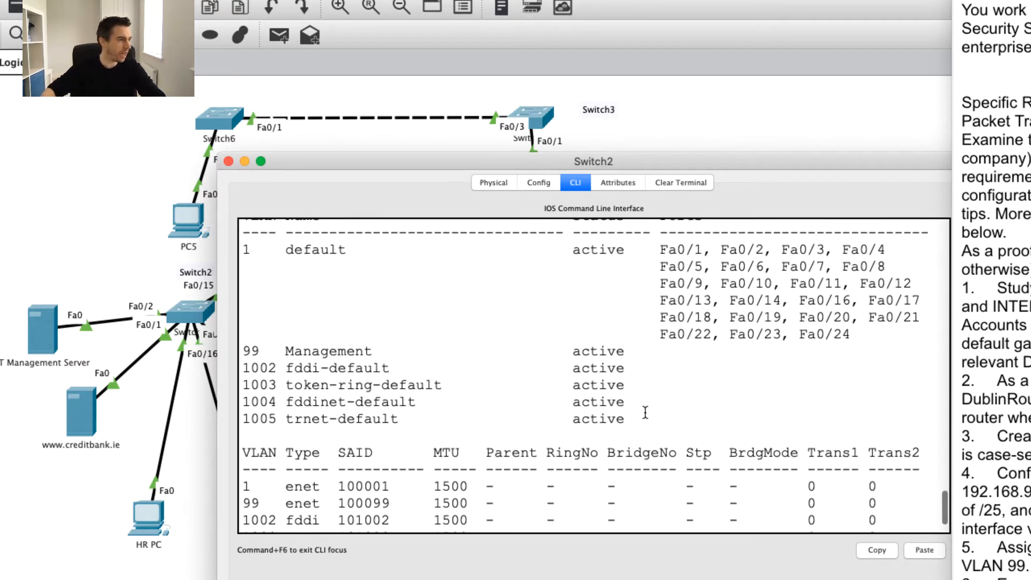
drag(634, 352, 237, 349)
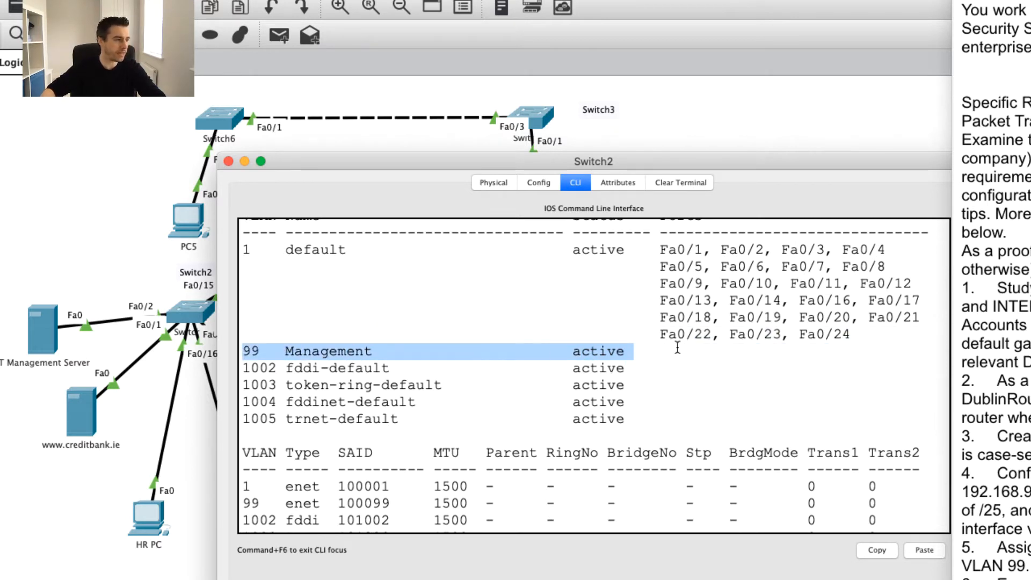
click(695, 343)
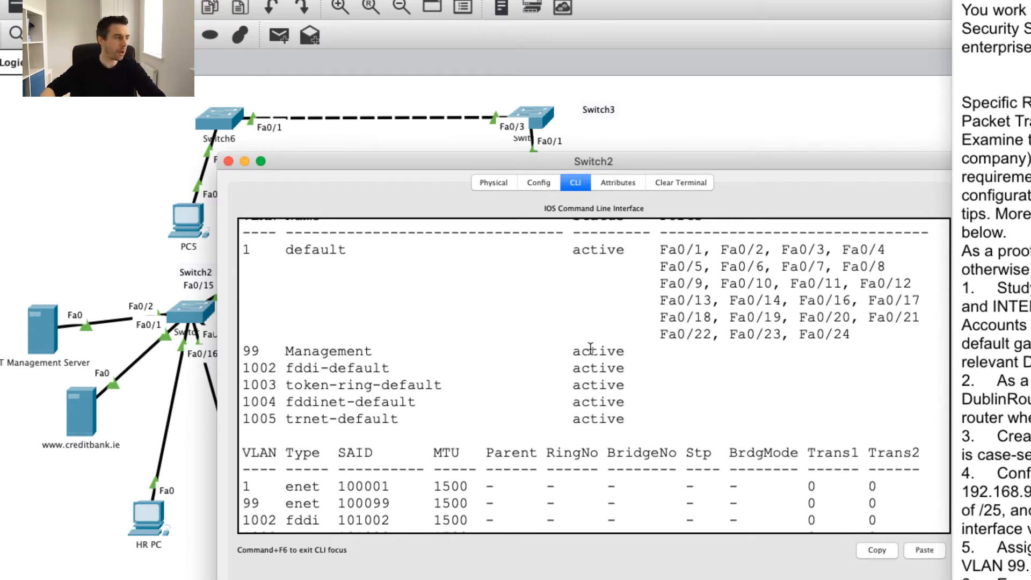
drag(243, 350, 377, 354)
click(377, 353)
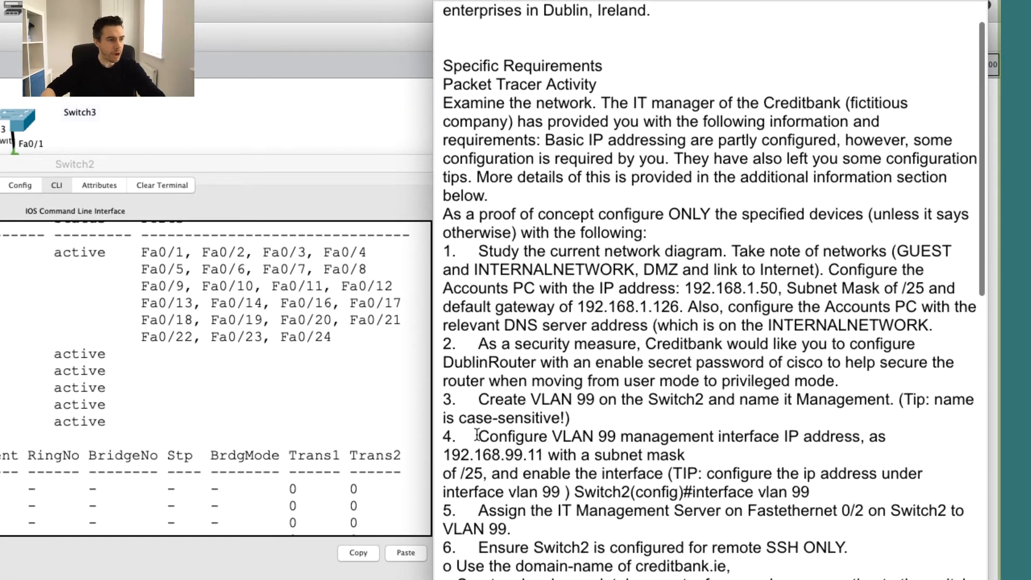
Note item 4's VLAN 99 management IP 192.168.99.11 and return Switch2 to the privileged prompt.
drag(476, 436, 685, 453)
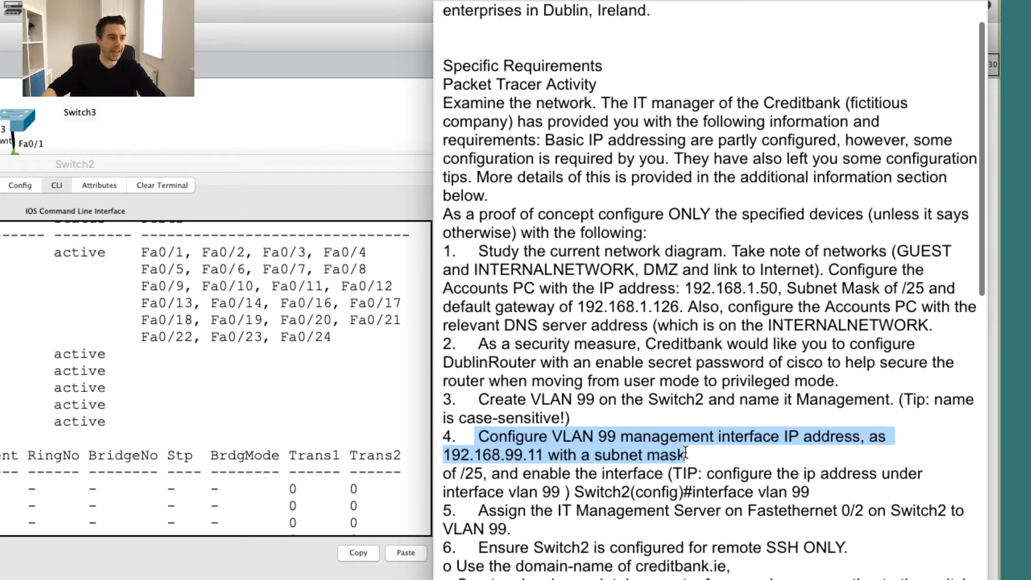
click(691, 449)
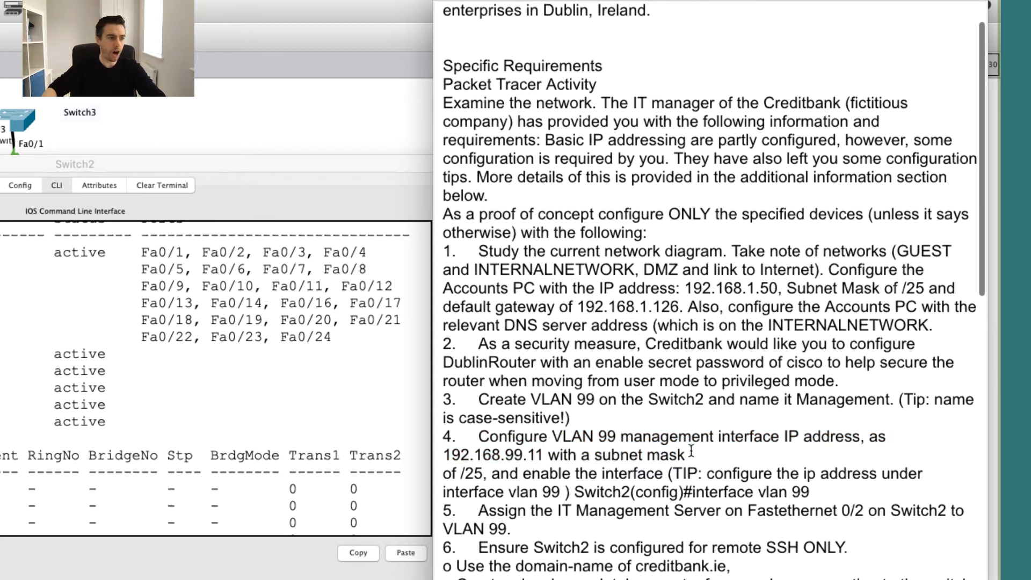
click(400, 437)
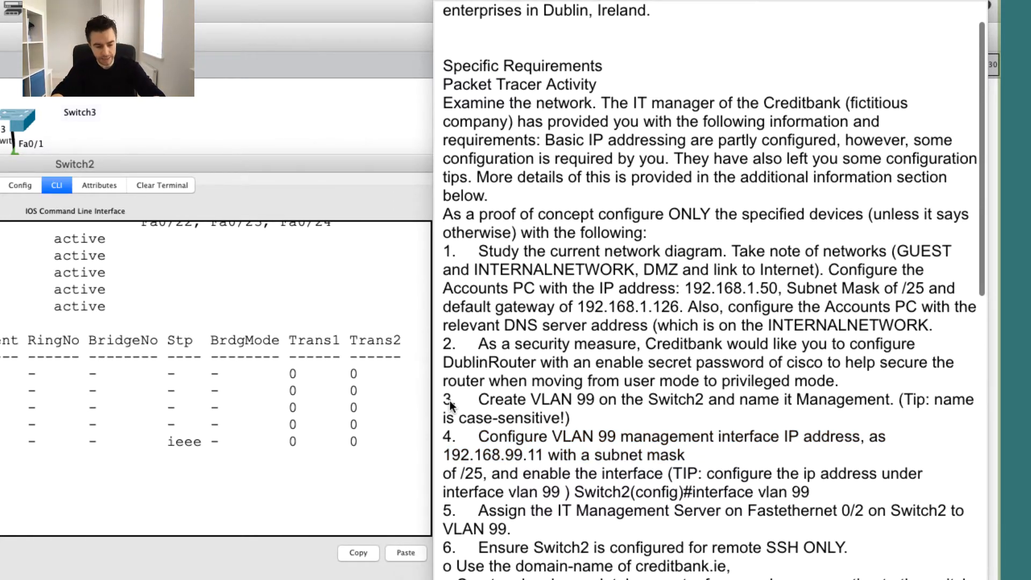
key(ctrl+c)
key(Return)
key(Return)
key(Return)
On Switch2's interface VLAN 99, set IP 192.168.99.11 with mask 255.255.255.128.
text(conf )
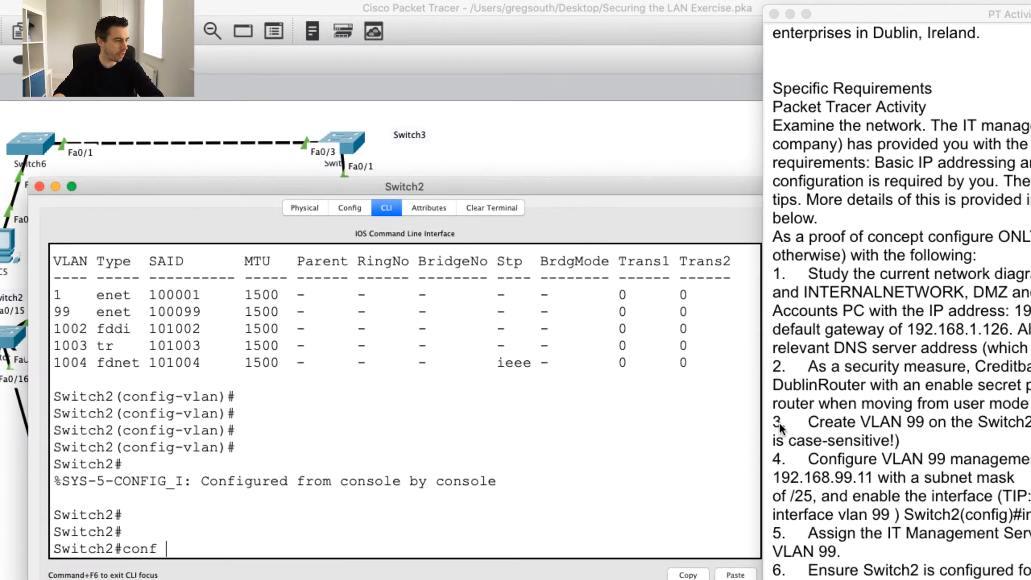
text(t)
key(Return)
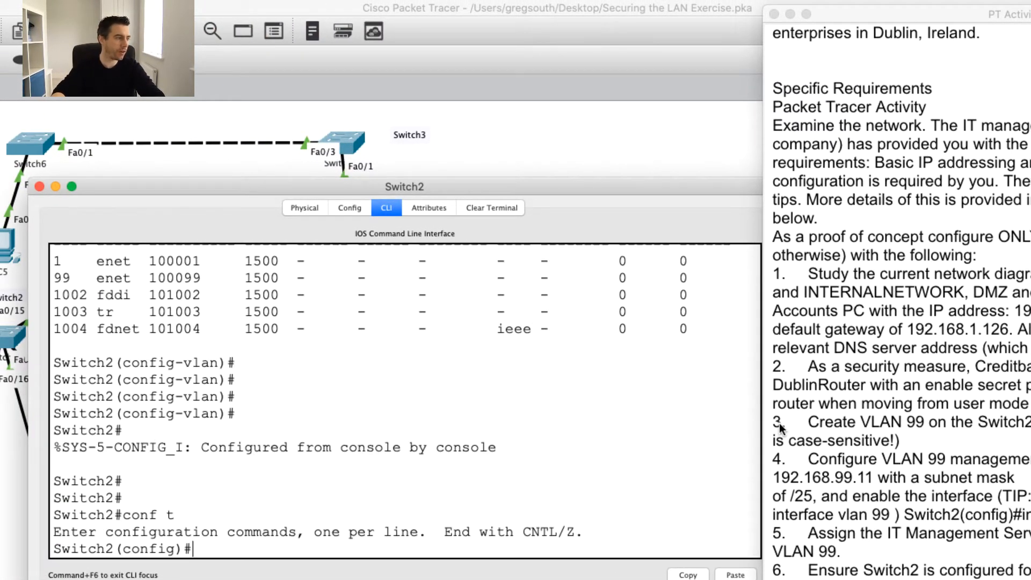
text(int)
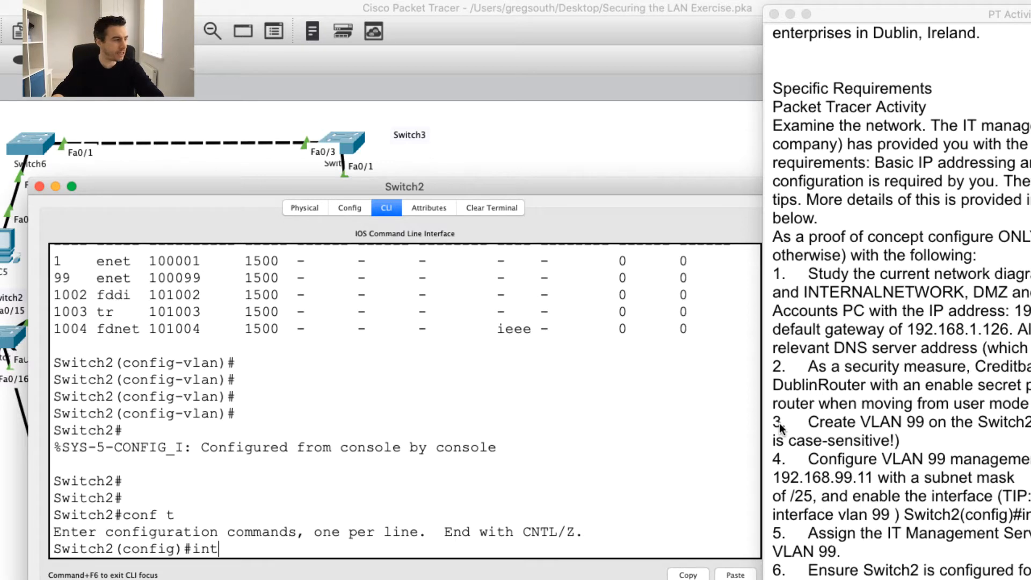
text( vlan 99)
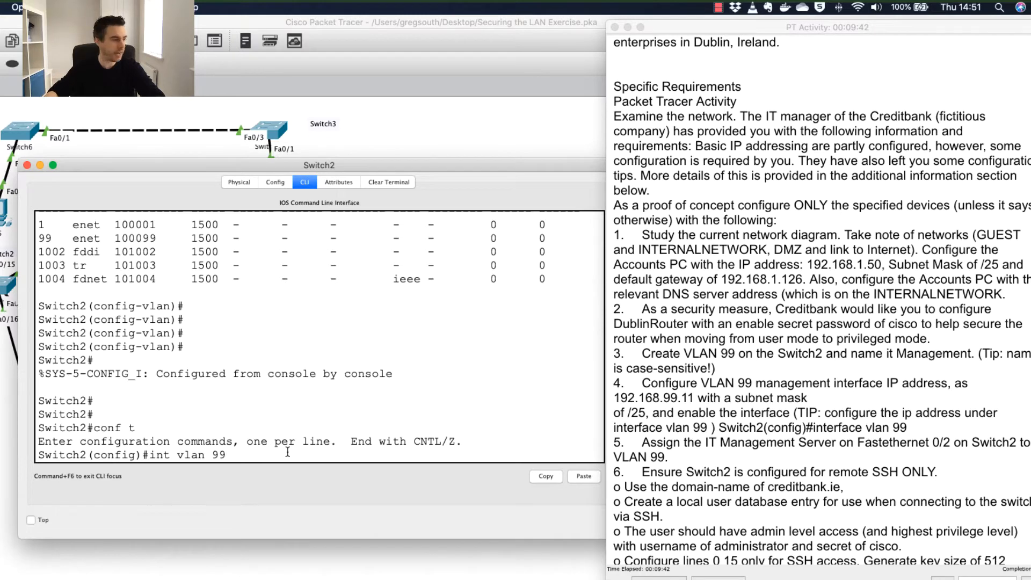
key(Return)
key(Return)
key(Return)
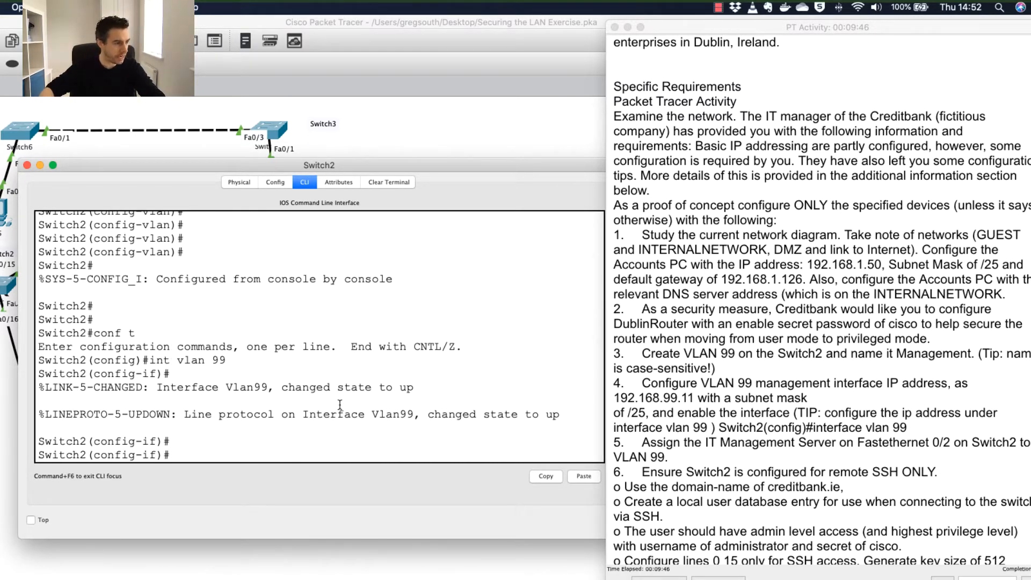
drag(304, 415, 415, 415)
click(370, 422)
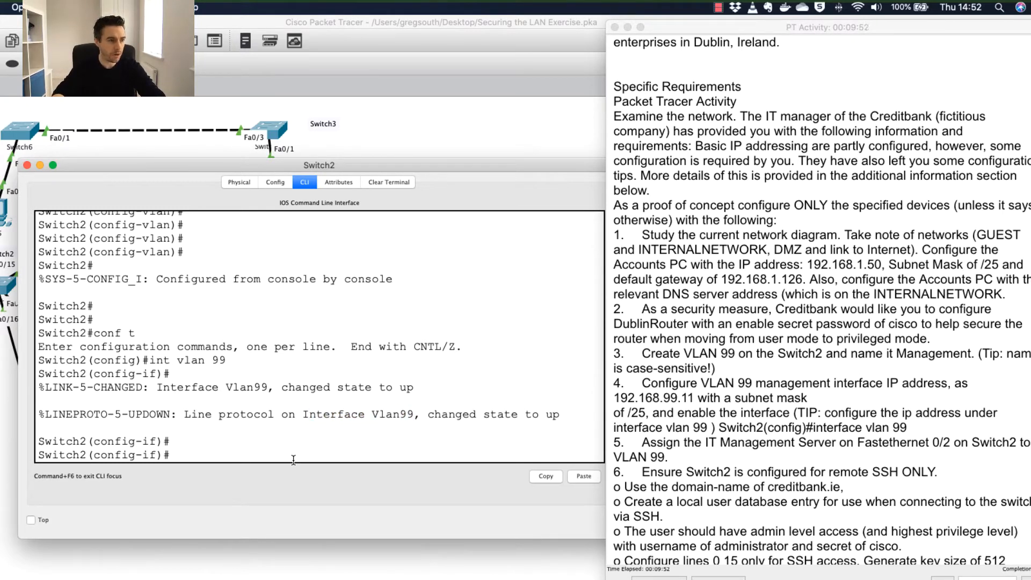
text(ip add 192.1)
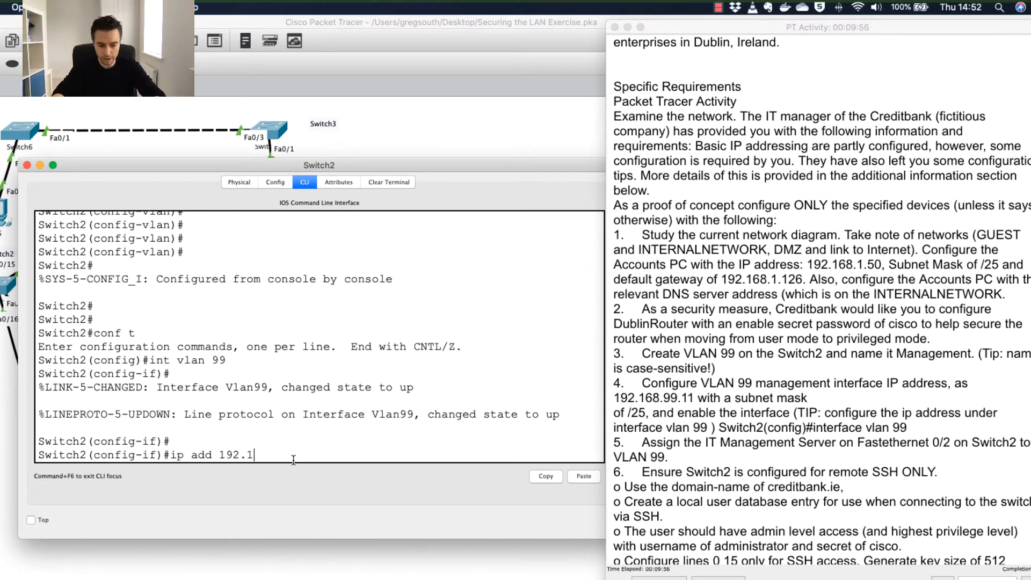
text(68.99)
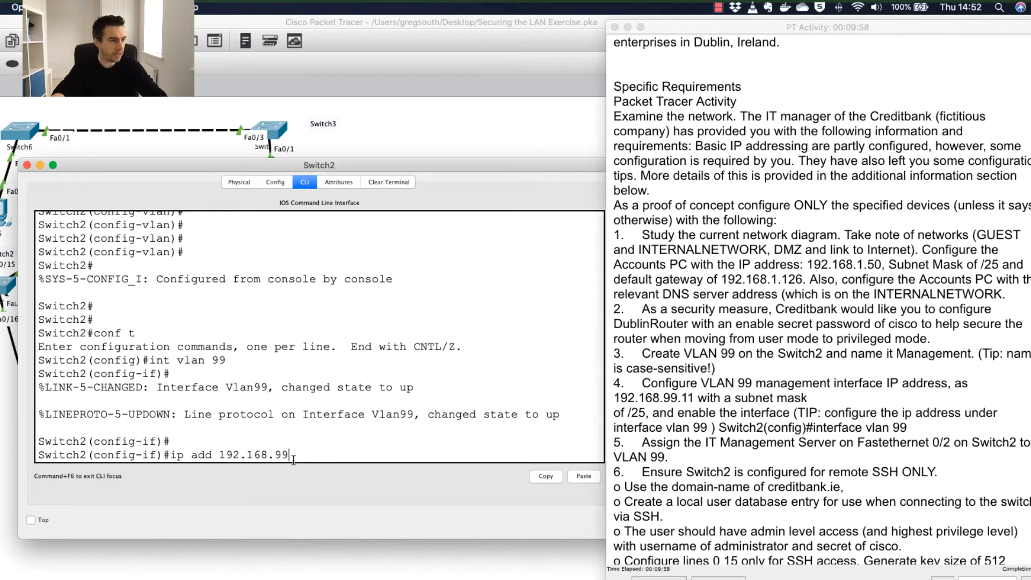
text(.)
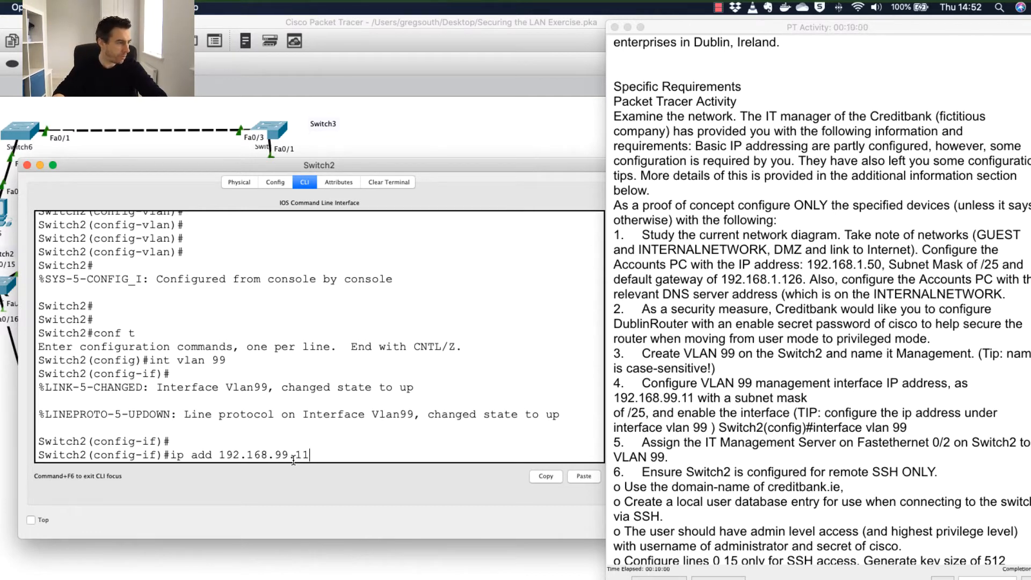
text(11 )
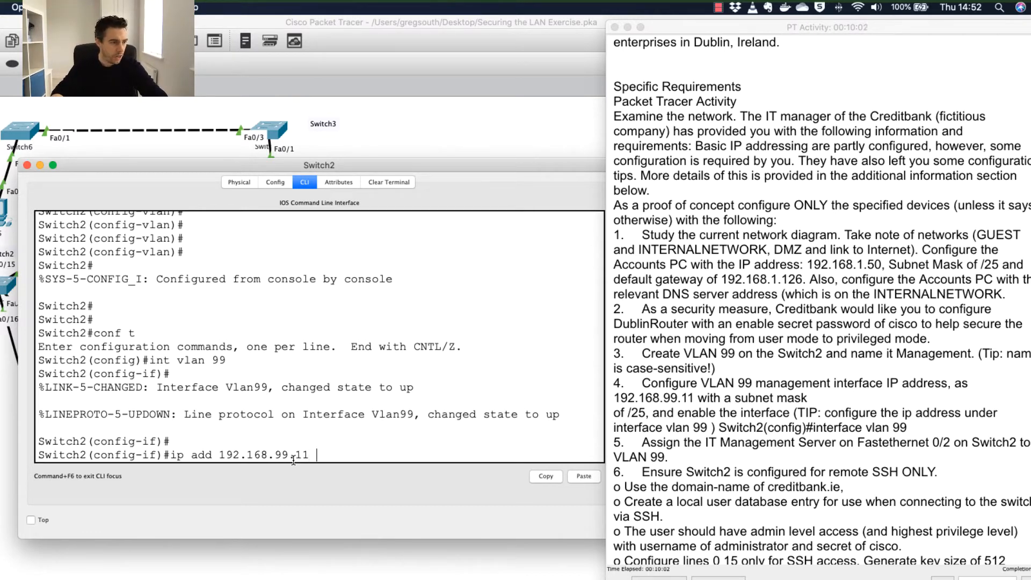
text(255.2)
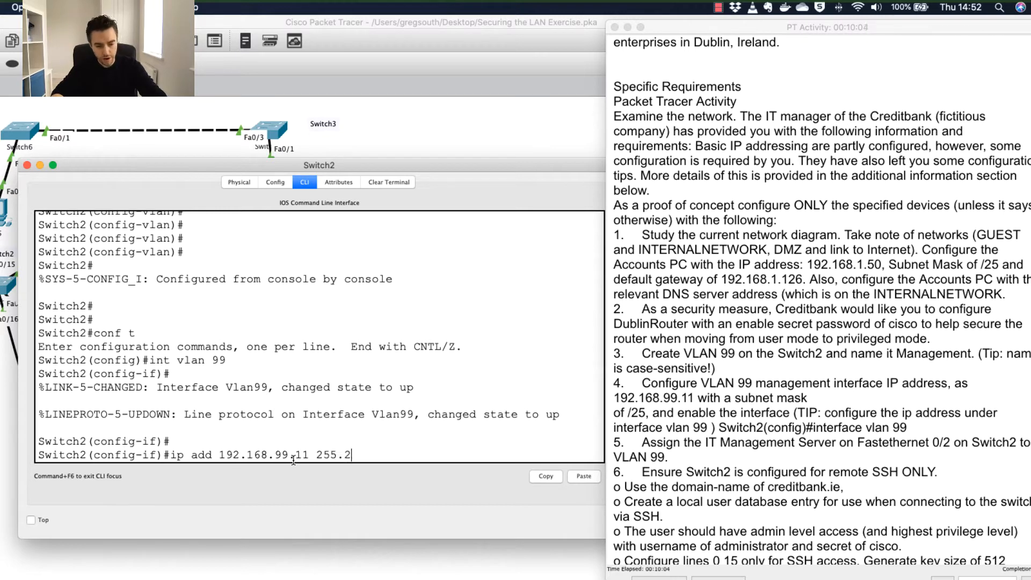
text(55.255.)
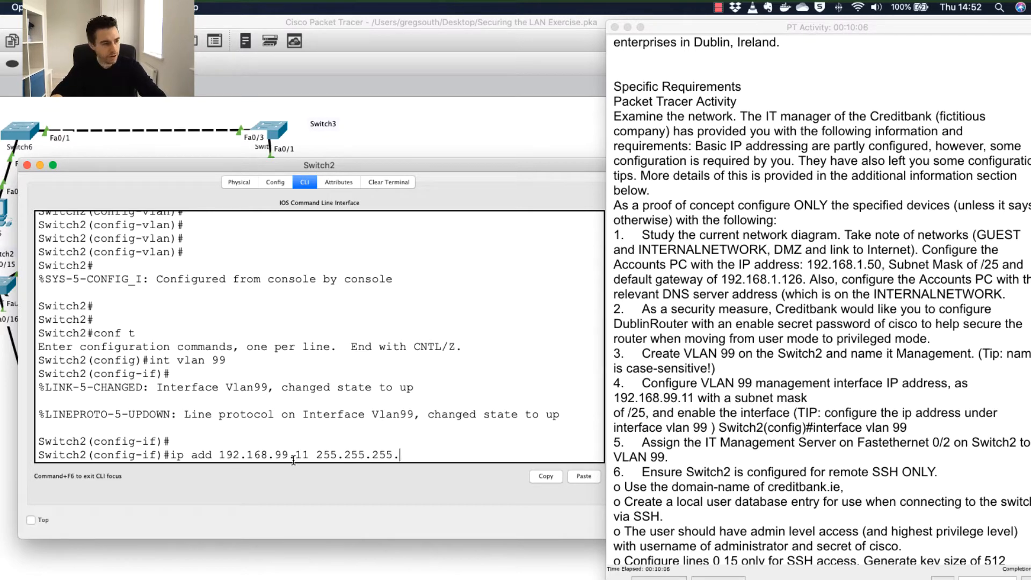
text(128)
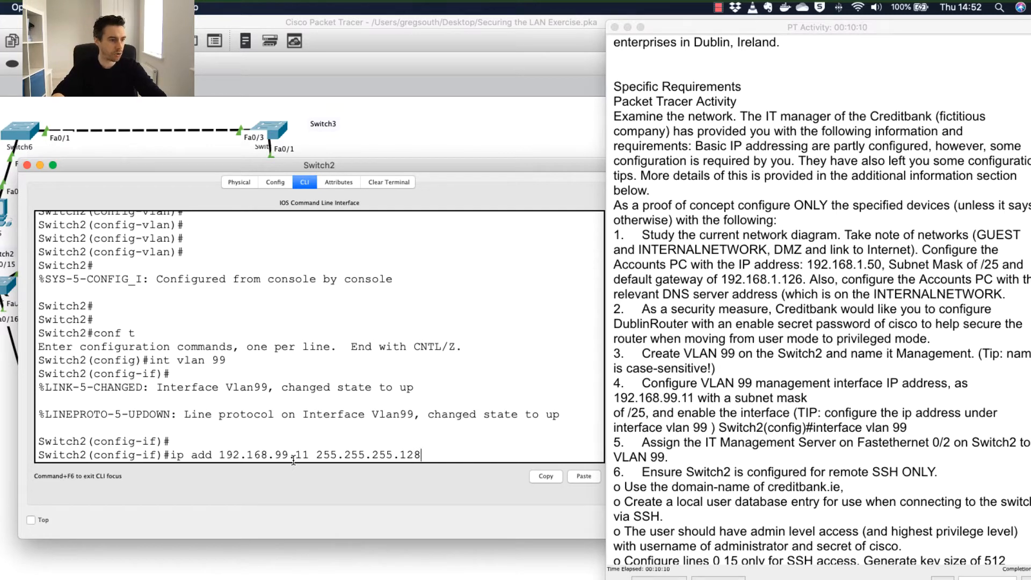
key(Return)
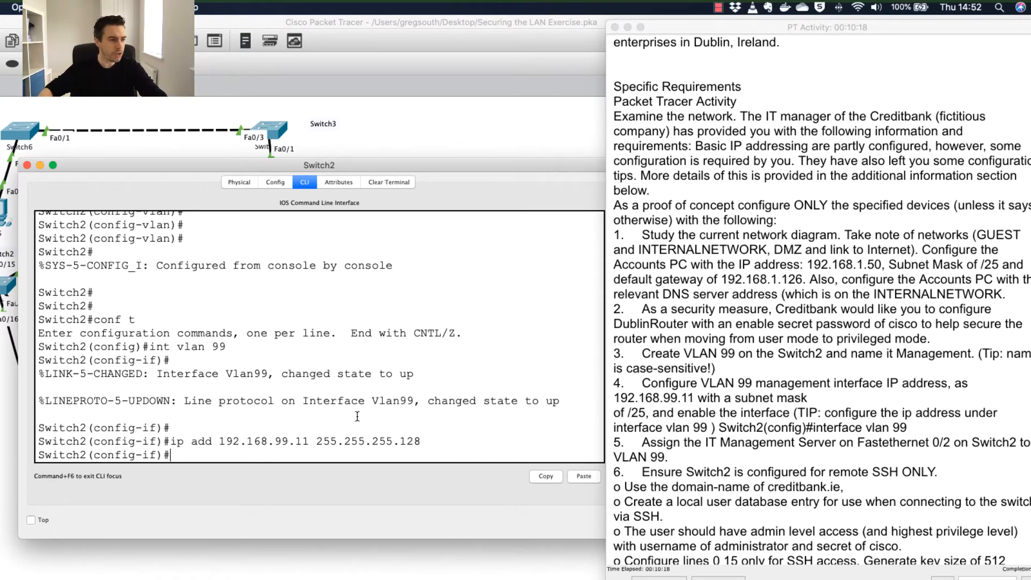
Read instruction 5 about the IT Management Server and move the Switch2 terminal aside.
click(641, 442)
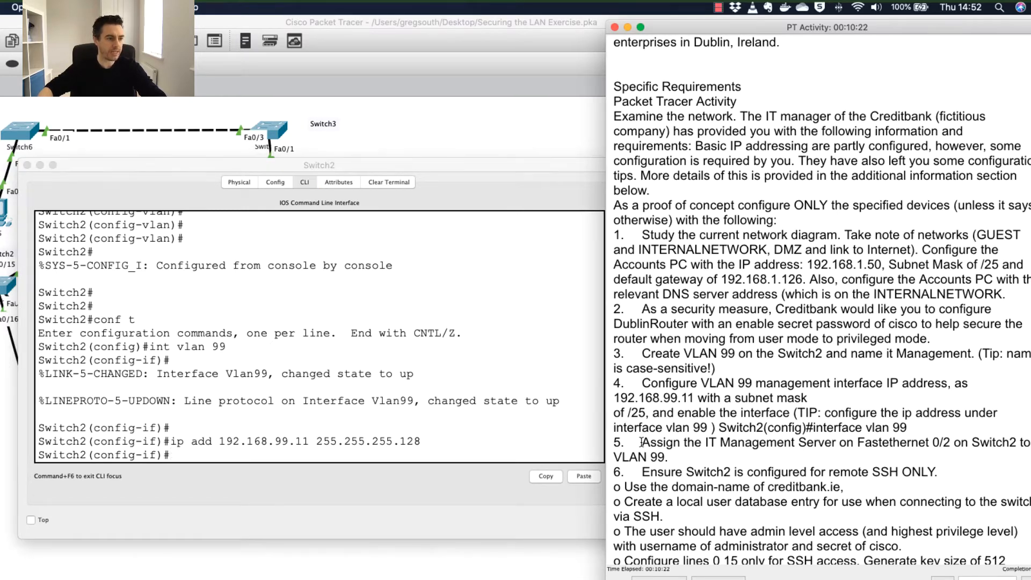
drag(642, 442, 655, 456)
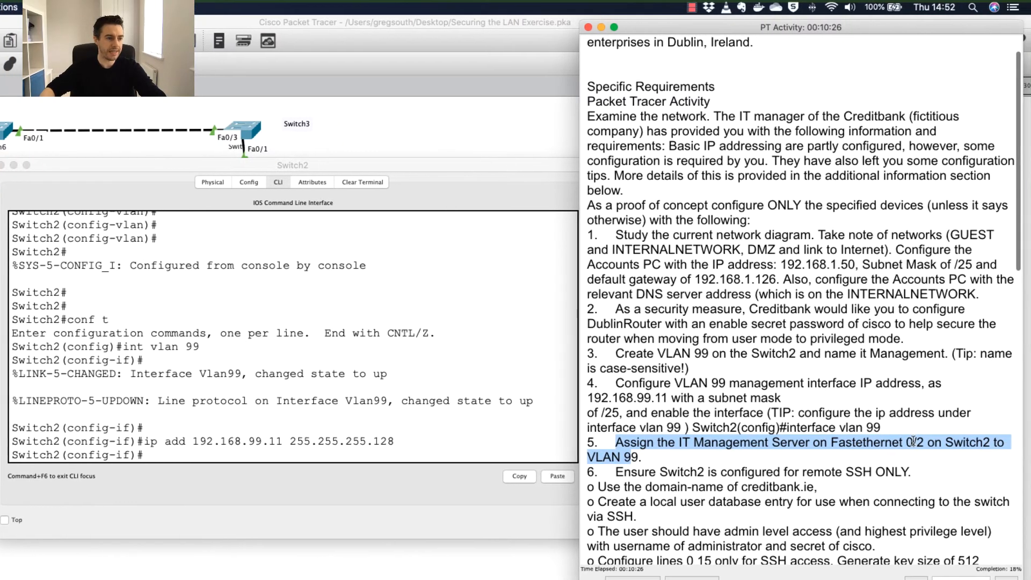
click(609, 455)
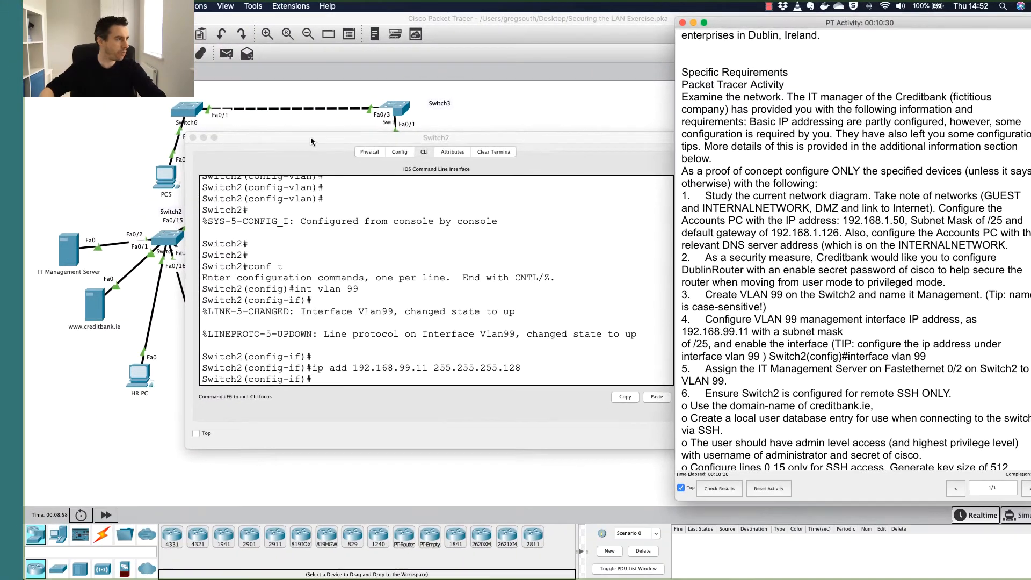
drag(99, 168, 145, 187)
drag(342, 155, 358, 156)
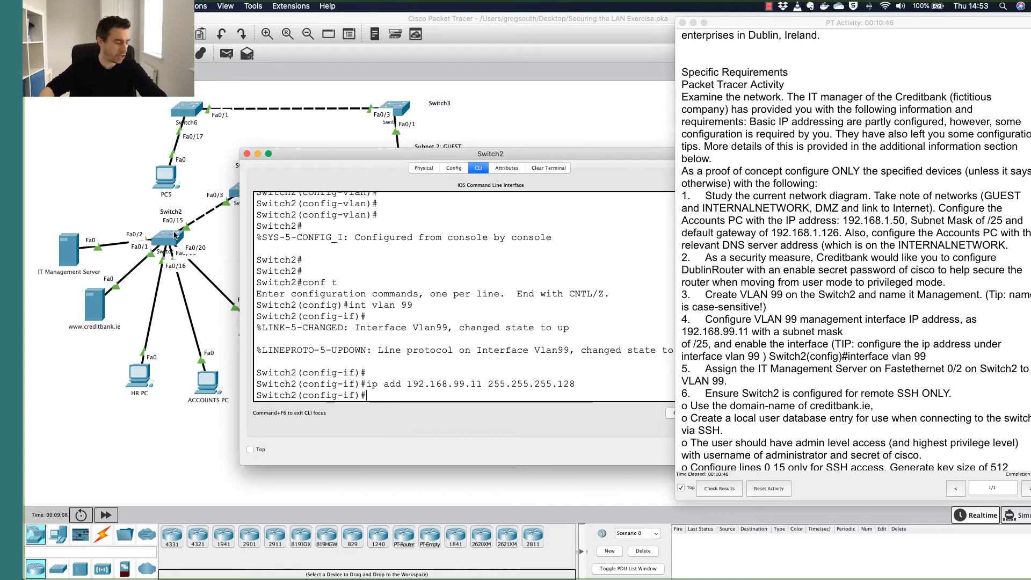
Exit Switch2's configuration mode with Ctrl+Z, then highlight all of instruction 5.
click(409, 319)
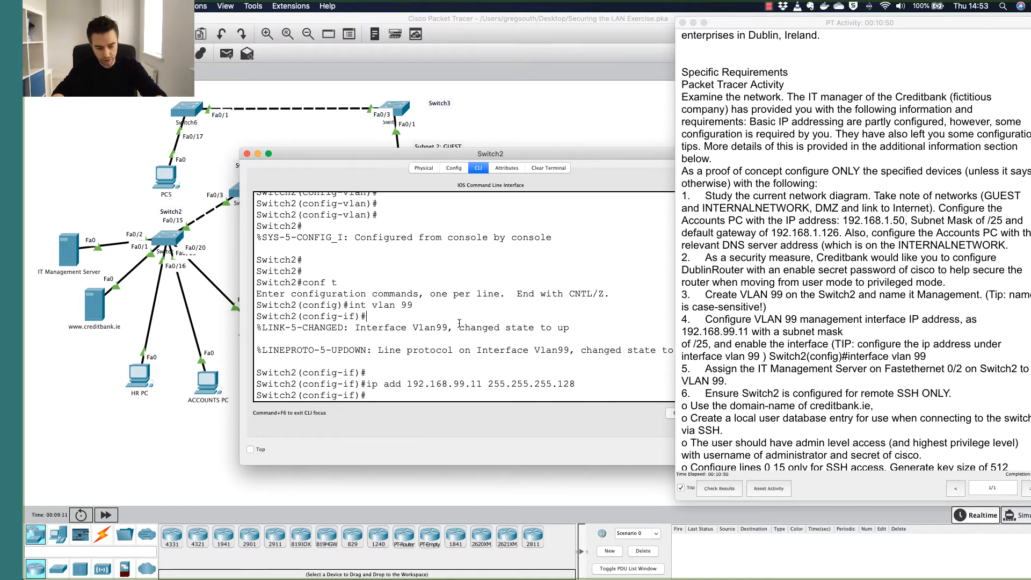
key(ctrl+z)
key(Return)
key(Return)
key(Return)
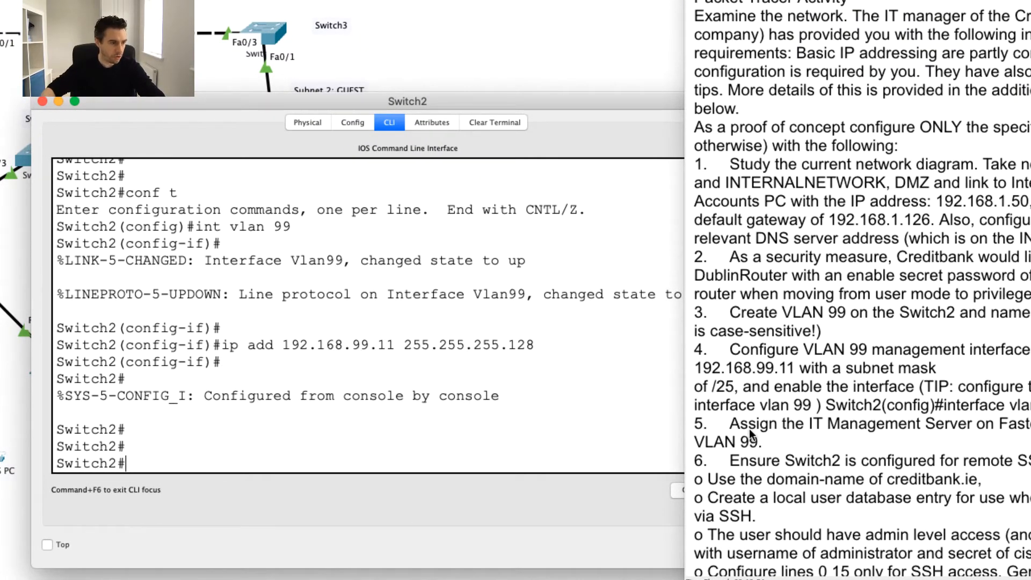
click(730, 429)
triple_click(730, 427)
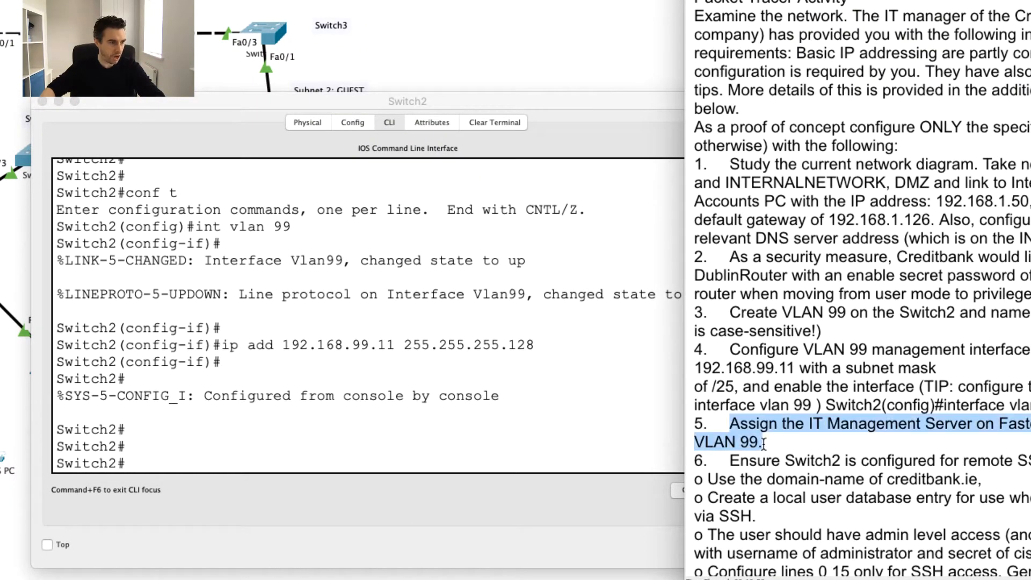
Put Switch2 port Fa0/2 into switchport access mode.
click(187, 455)
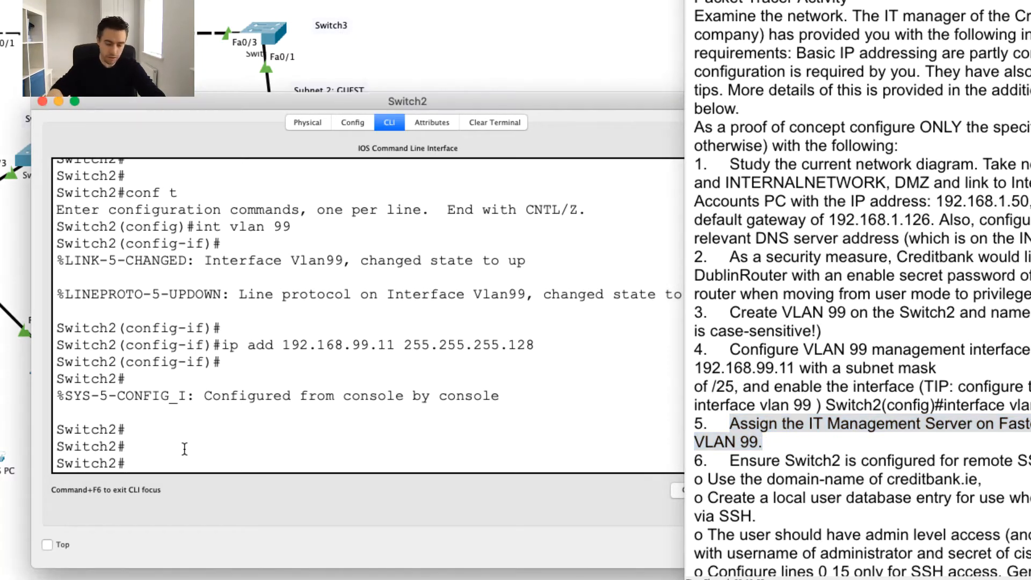
text(conf t)
key(Return)
text(int fa)
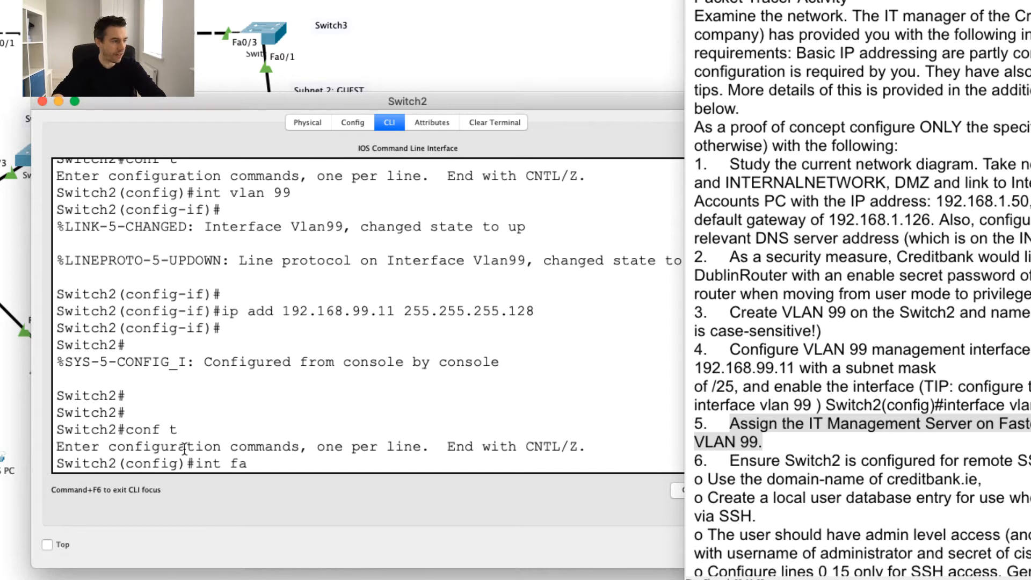
text(0/2)
key(Return)
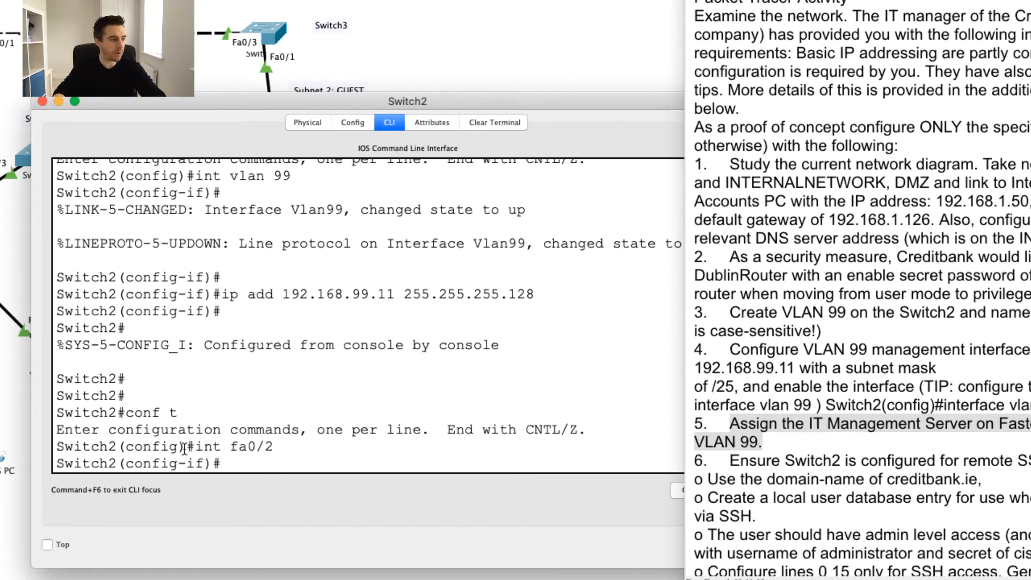
text(swit)
key(Tab)
text(mode acc)
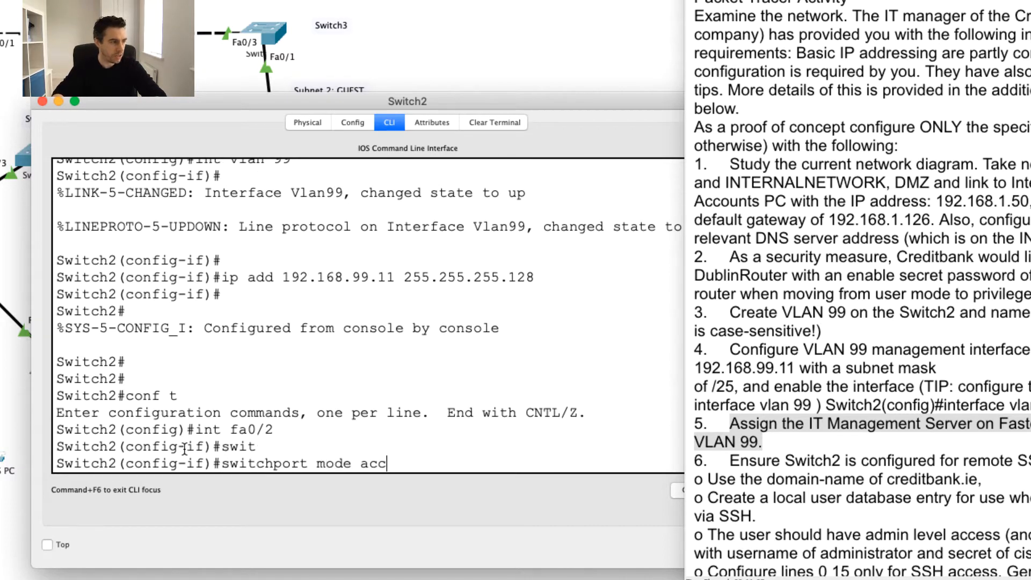
key(Tab)
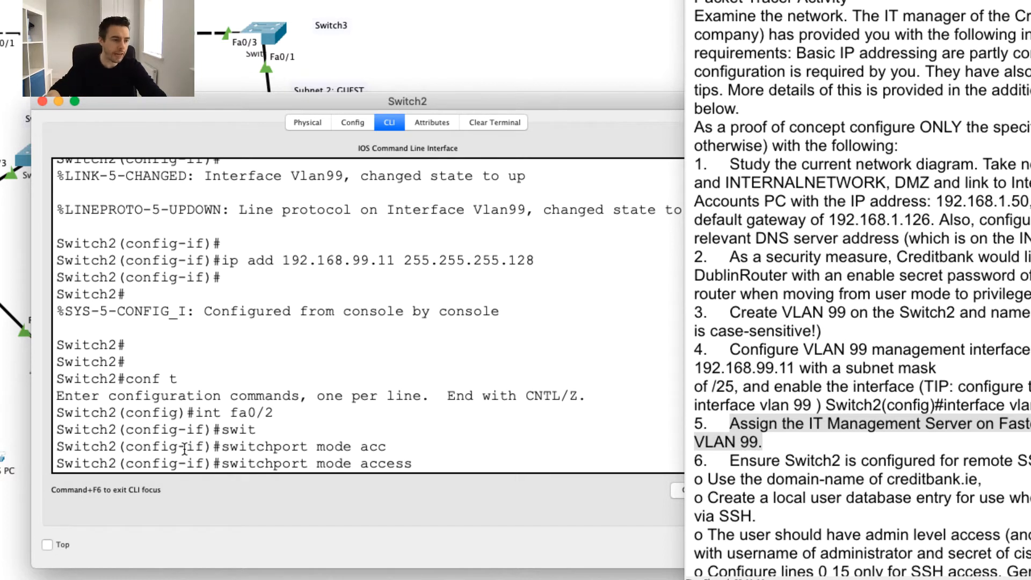
key(Return)
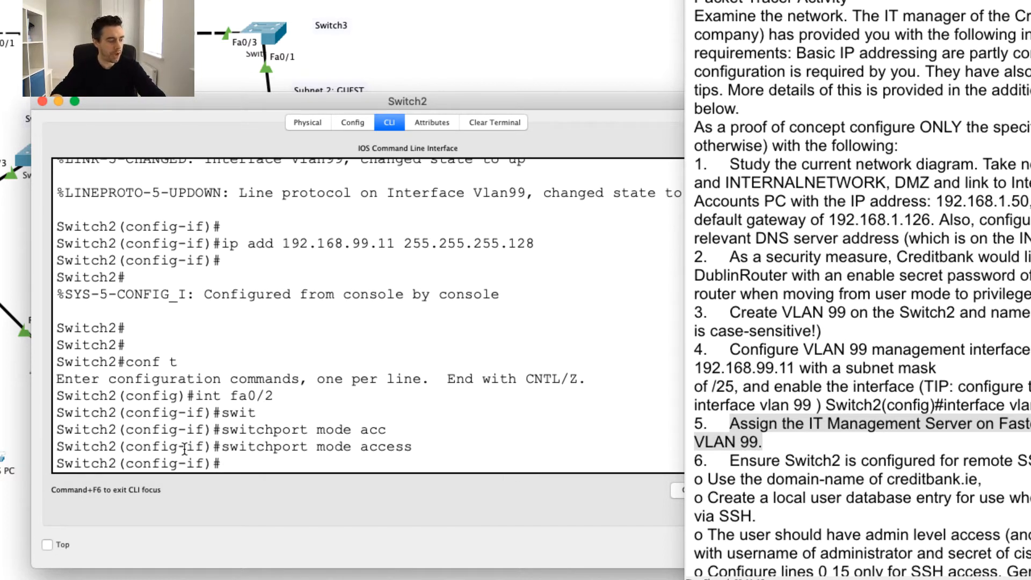
Assign port Fa0/2 to access VLAN 99.
text(swit)
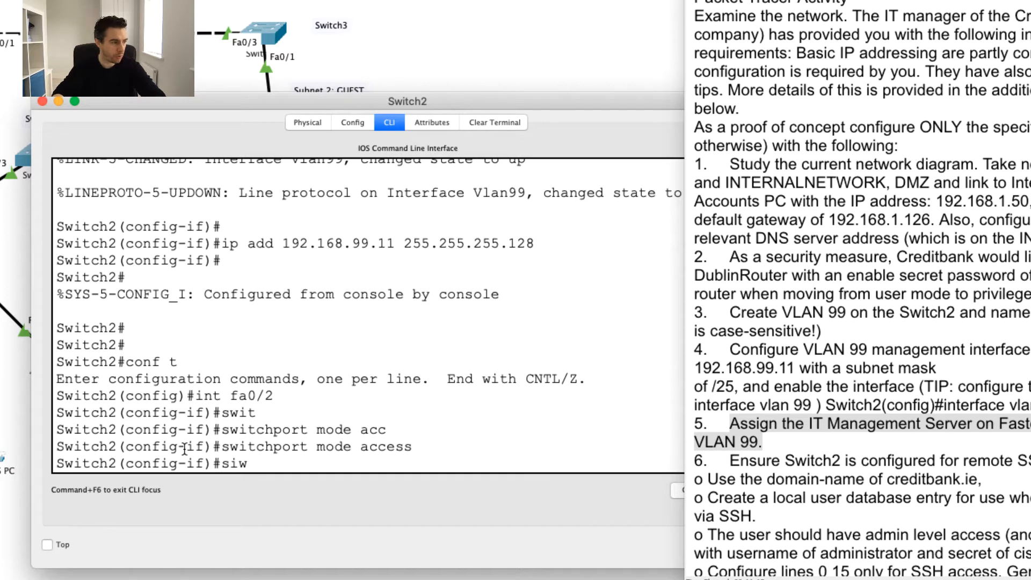
key(Tab)
text(a)
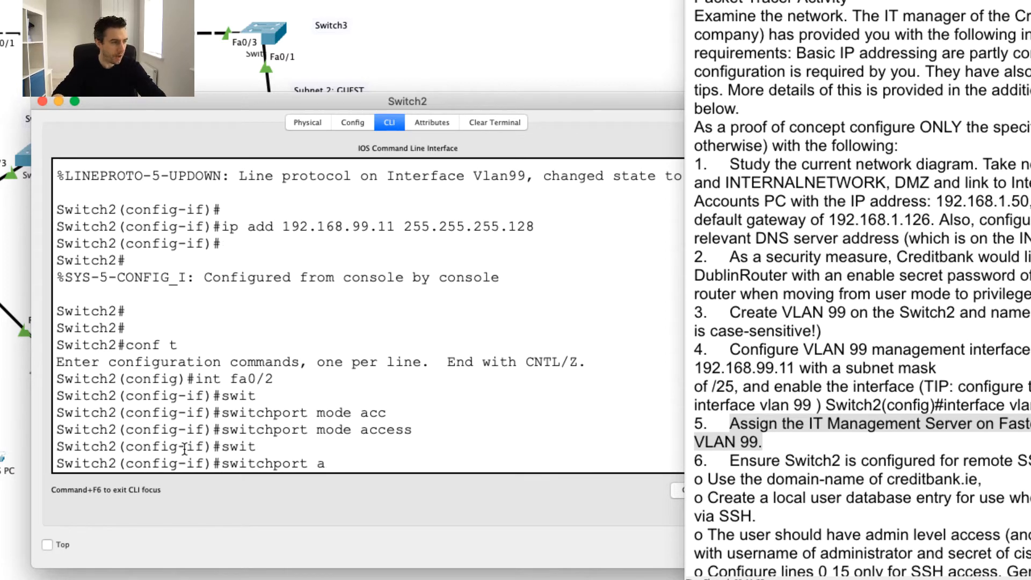
text(c)
key(Tab)
text(vlan )
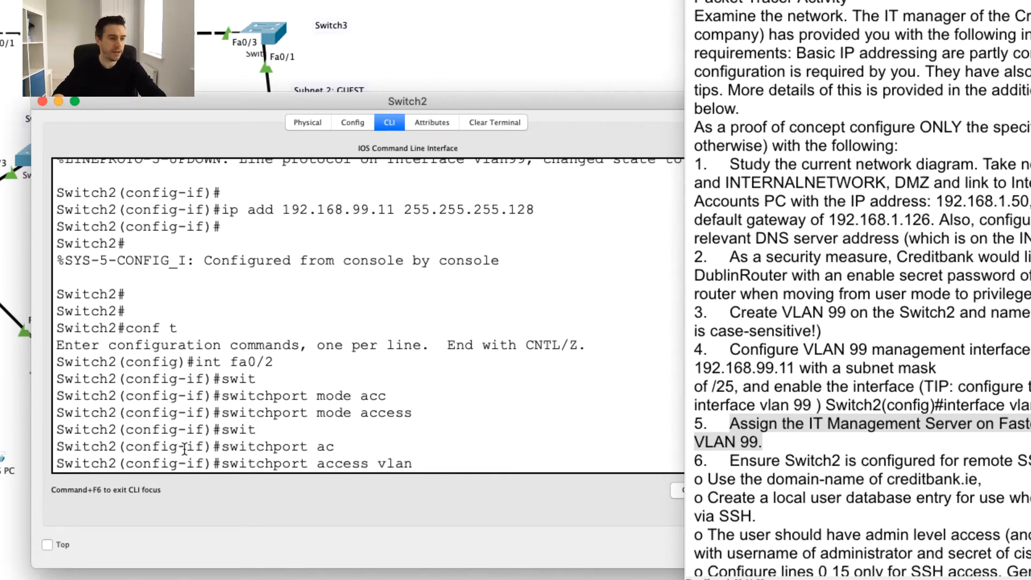
text(99)
key(Return)
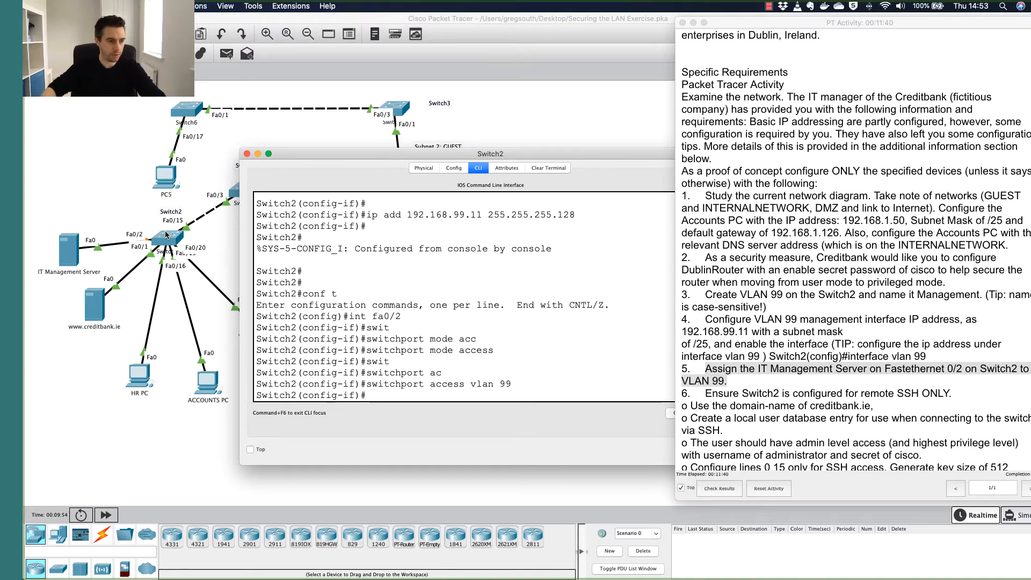
scroll(731, 322, down, 3)
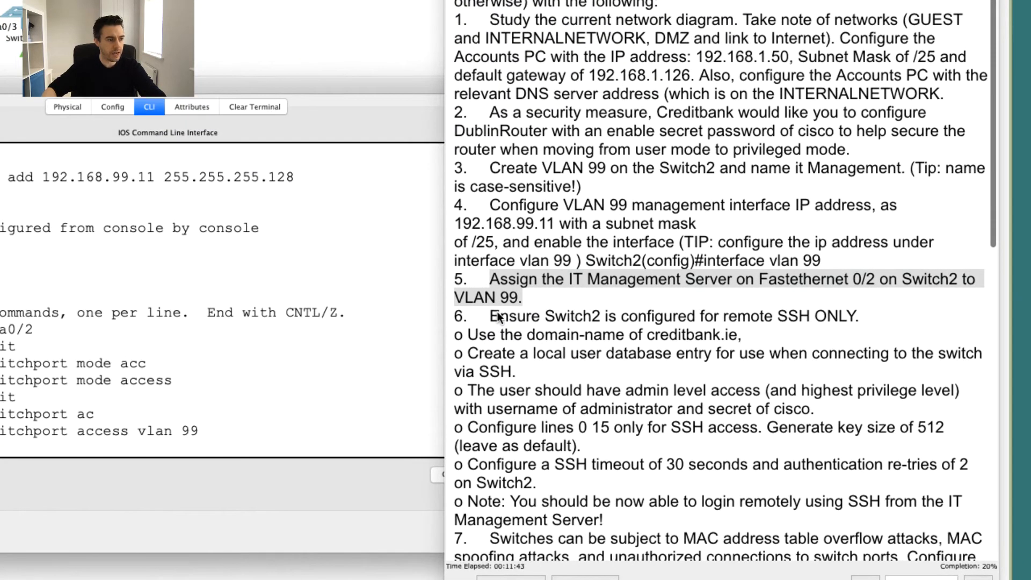
click(695, 307)
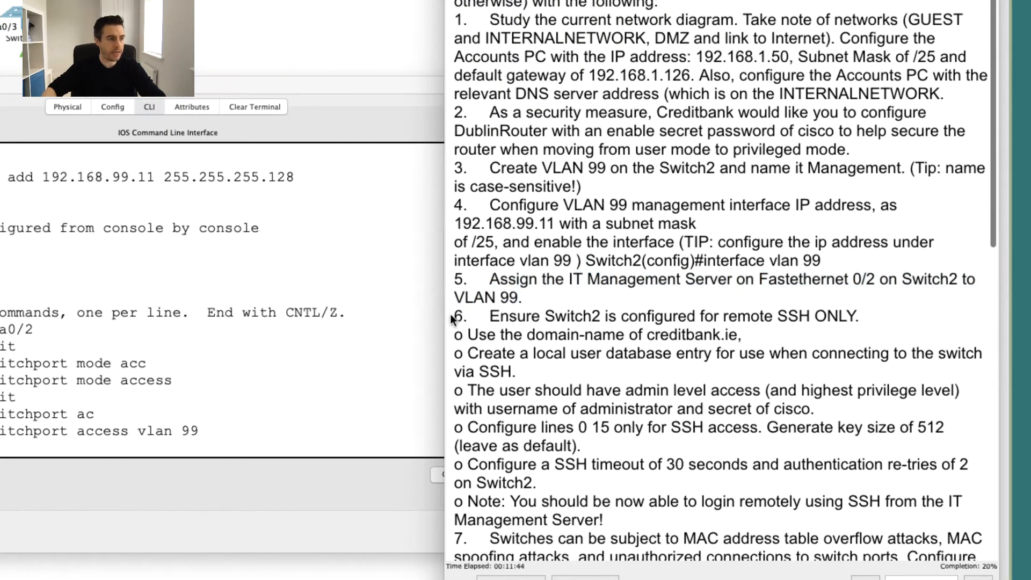
drag(452, 317, 873, 321)
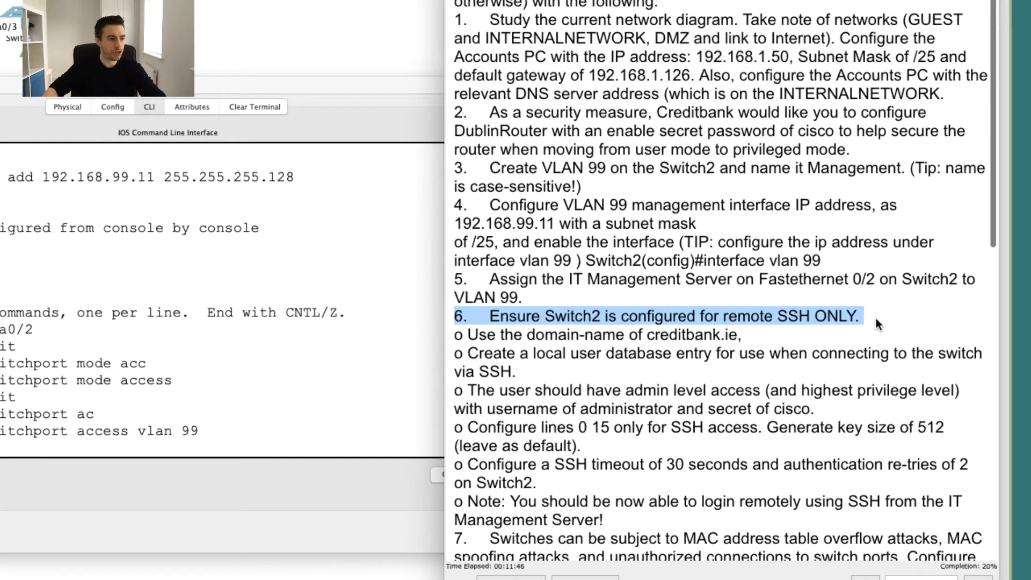
click(874, 315)
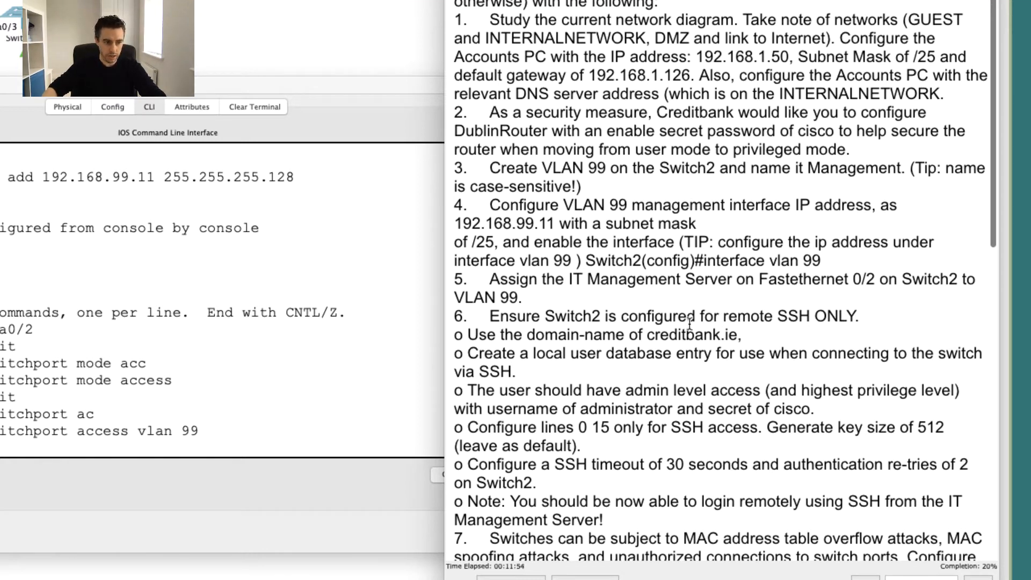
scroll(689, 323, down, 1)
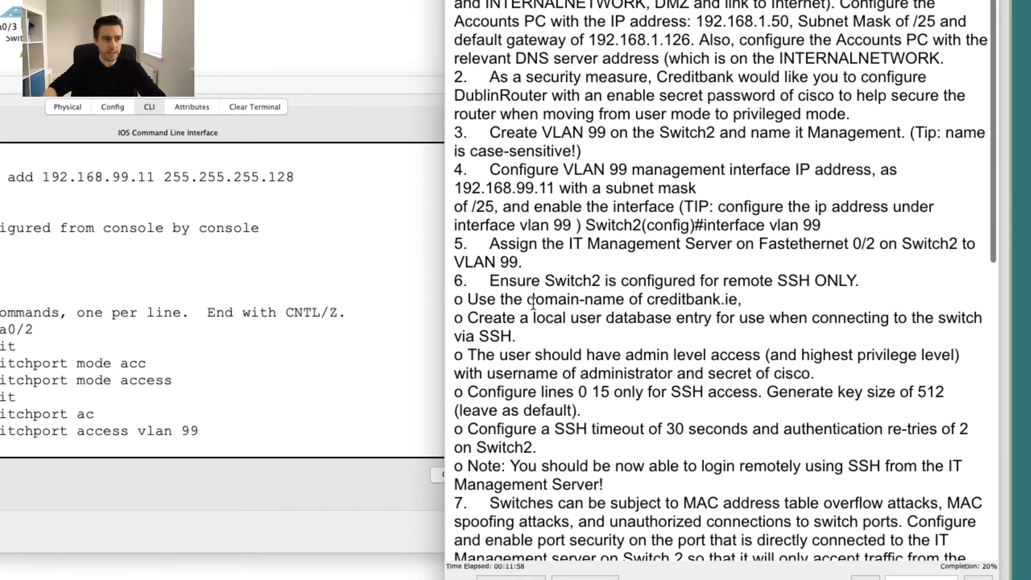
drag(527, 299, 650, 300)
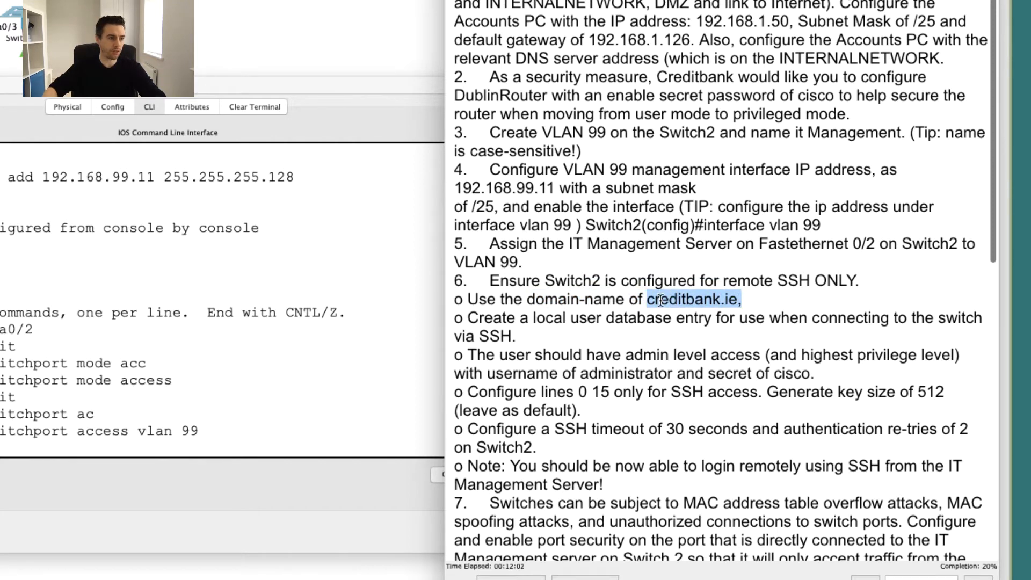
scroll(749, 301, down, 1)
double_click(729, 282)
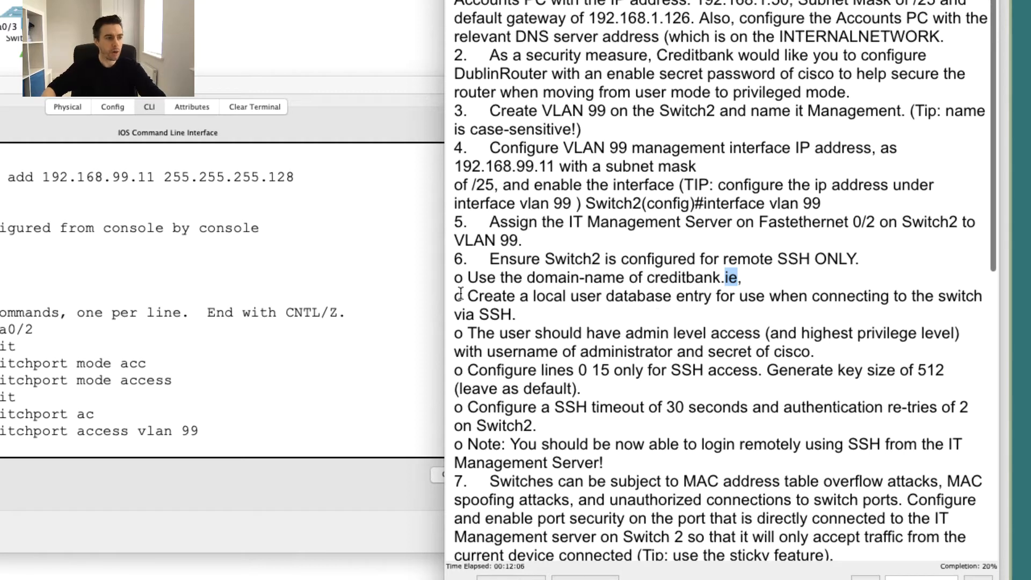
drag(462, 296, 681, 294)
click(681, 295)
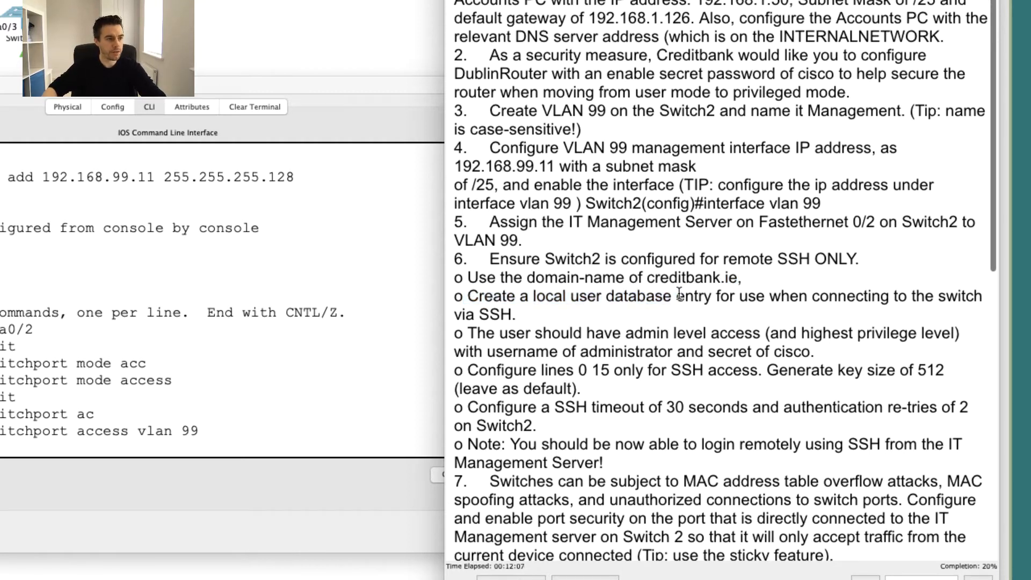
scroll(477, 336, down, 1)
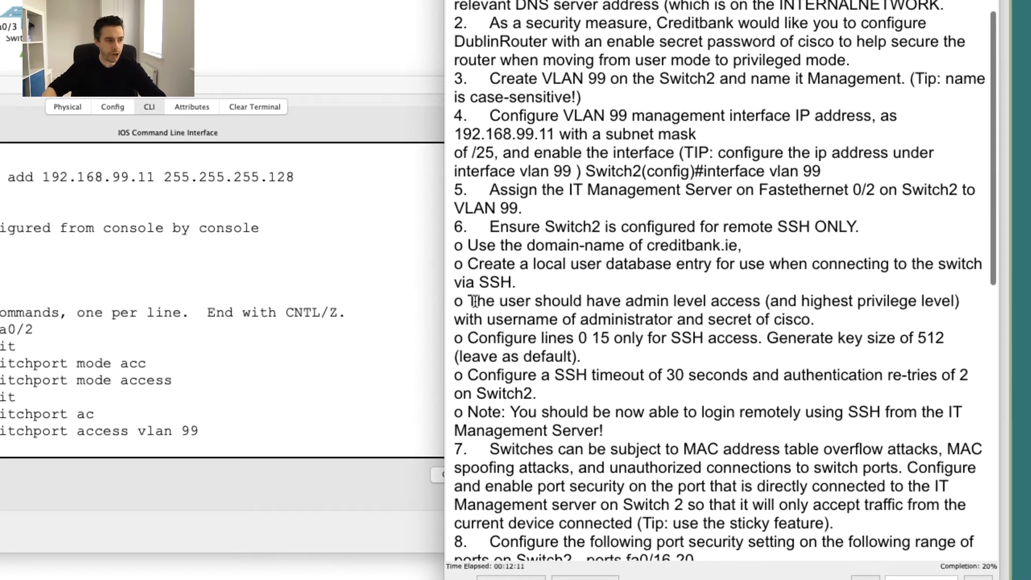
drag(475, 301, 974, 308)
click(789, 302)
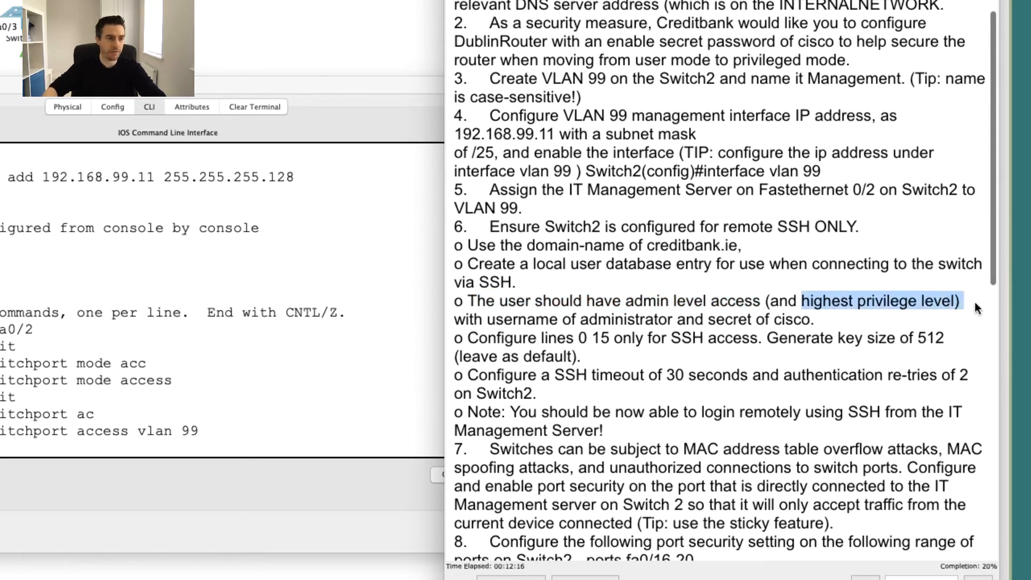
drag(487, 318, 617, 320)
click(685, 319)
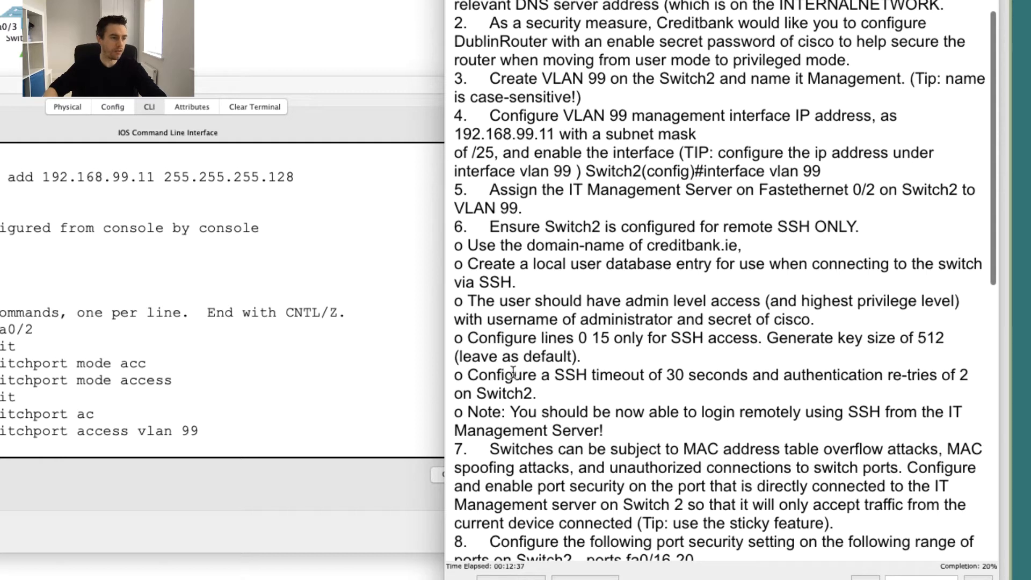
drag(571, 356, 433, 368)
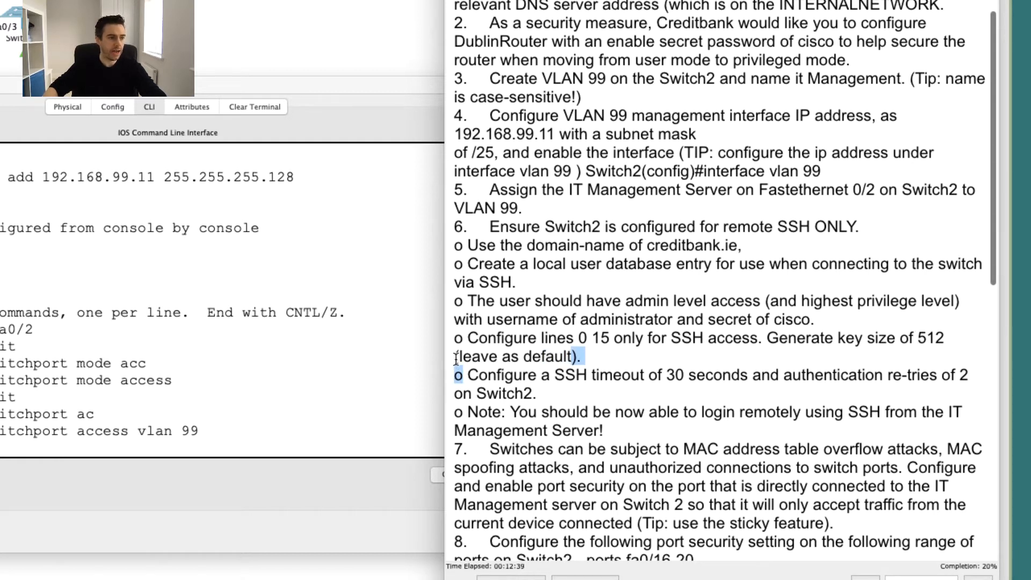
click(523, 377)
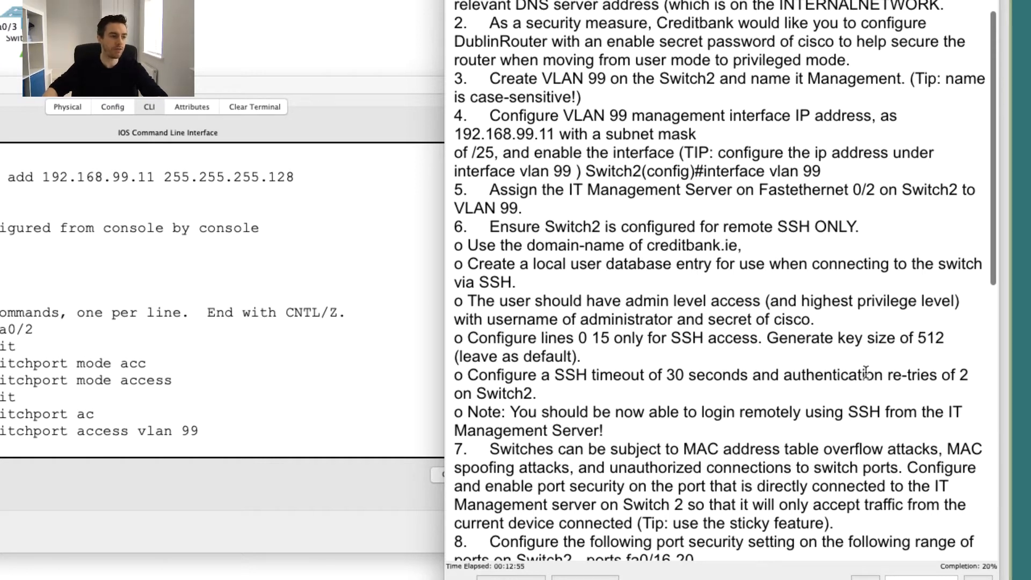
drag(508, 411, 701, 411)
drag(633, 430, 504, 430)
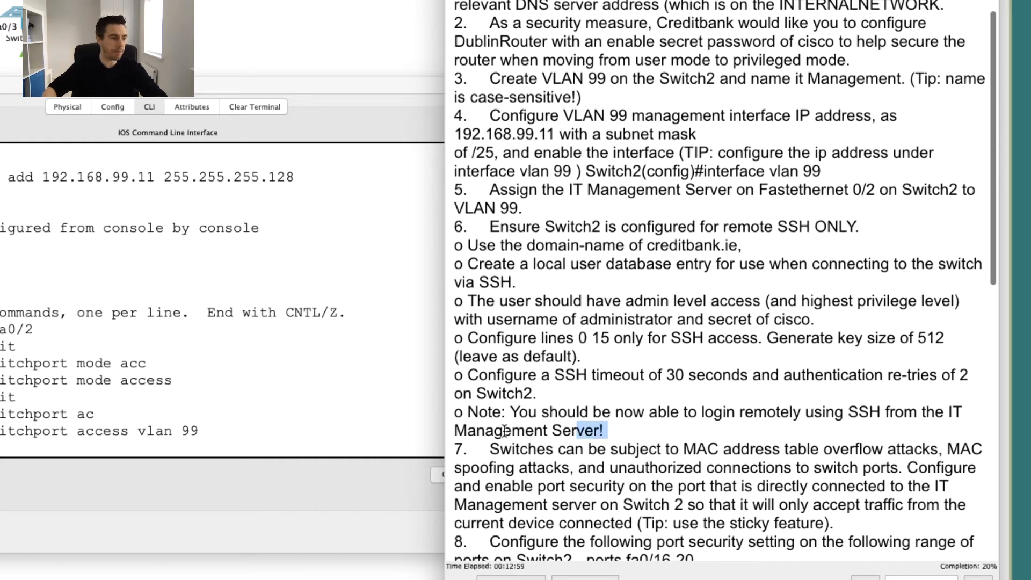
click(504, 431)
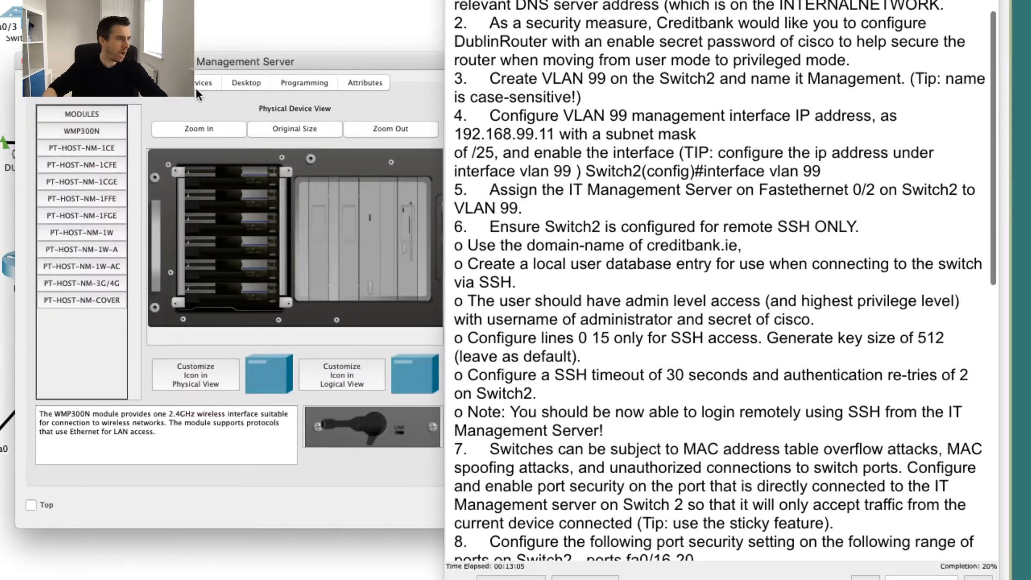
Run ipconfig in the IT Management Server's Desktop Command Prompt.
click(209, 82)
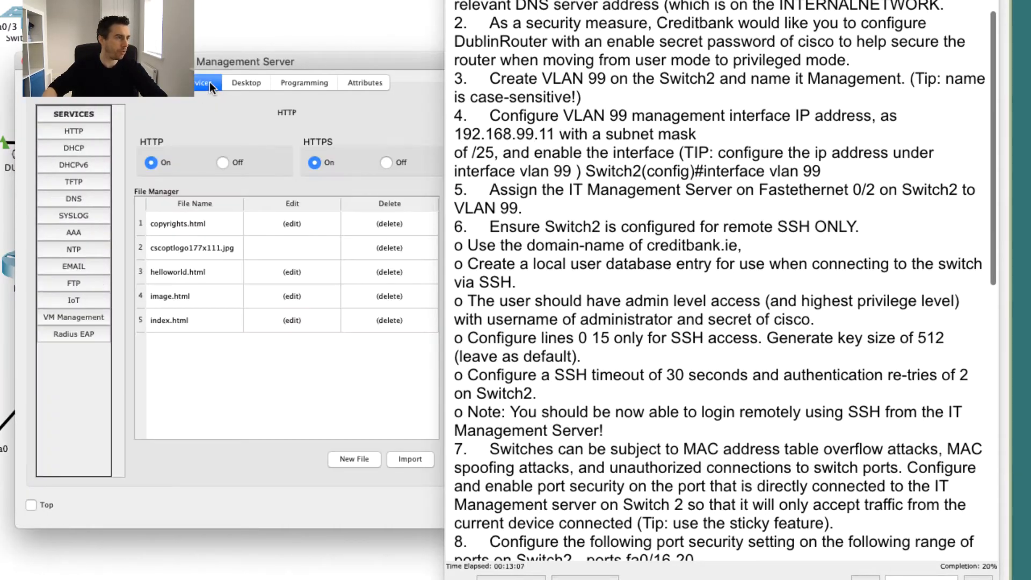
click(242, 83)
click(278, 150)
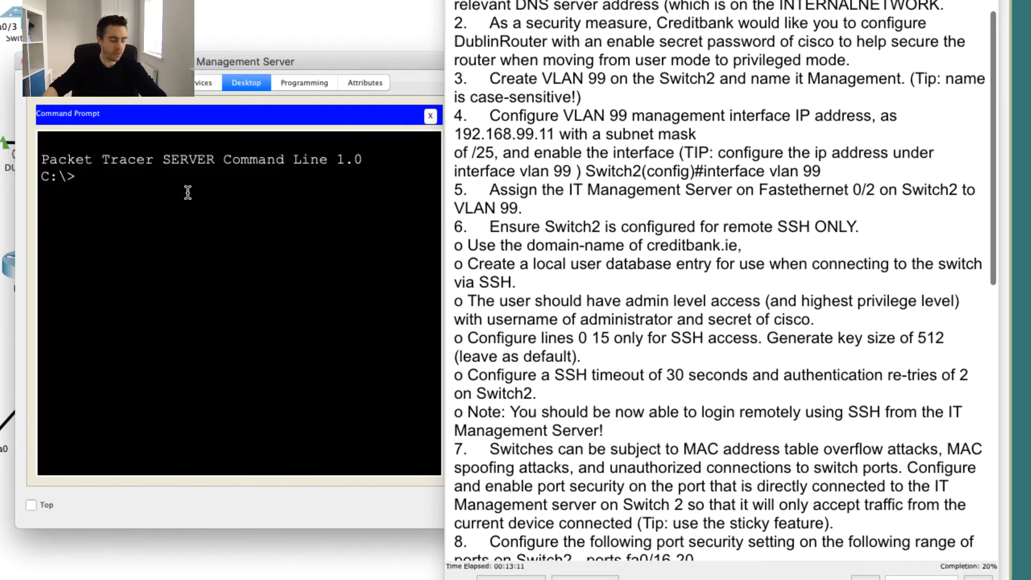
text(p)
key(BackSpace)
text(ipconfig)
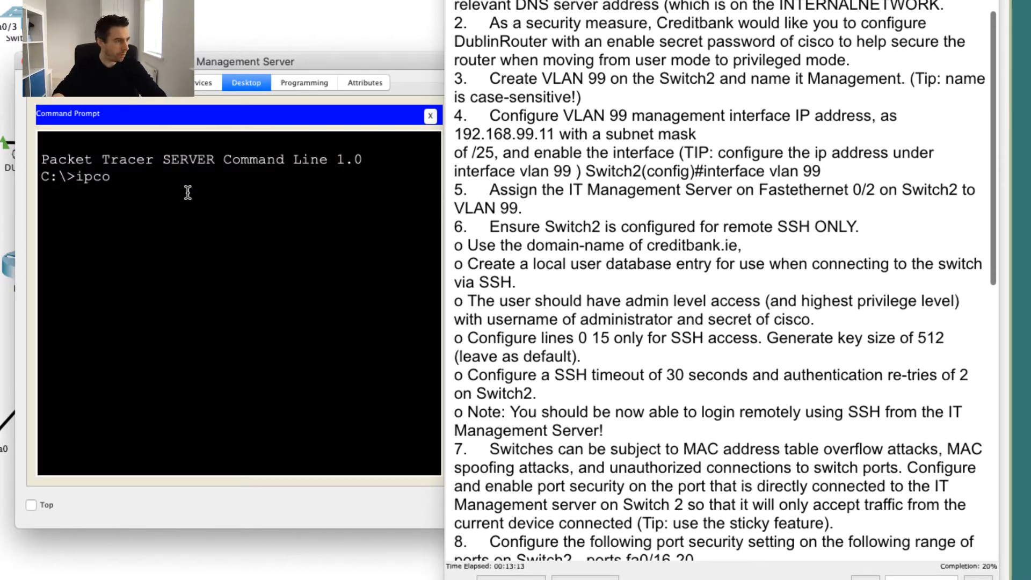
key(Return)
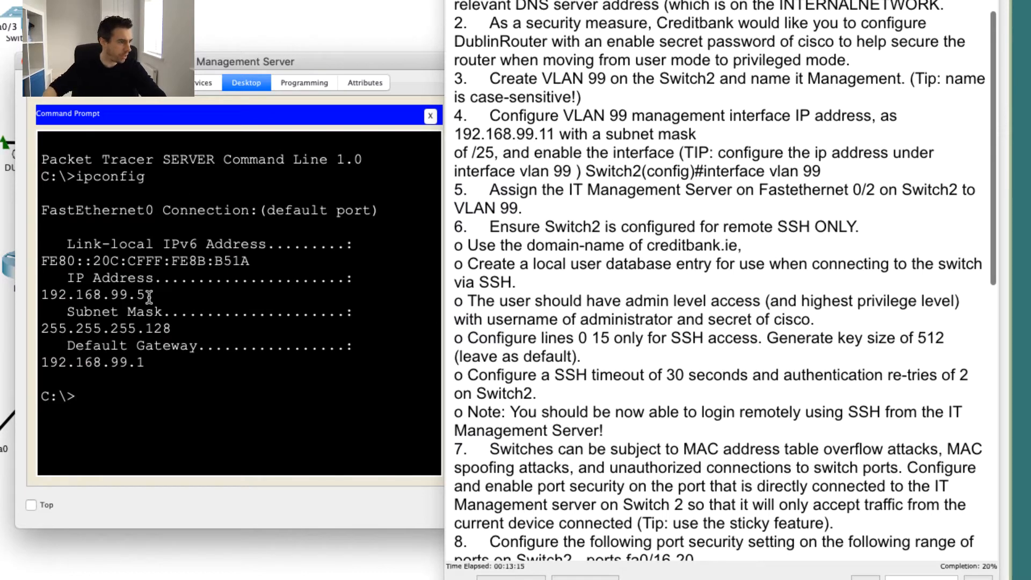
Highlight the server's address 192.168.99.5 and its 192.168.99 network part.
drag(151, 295, 19, 285)
click(83, 293)
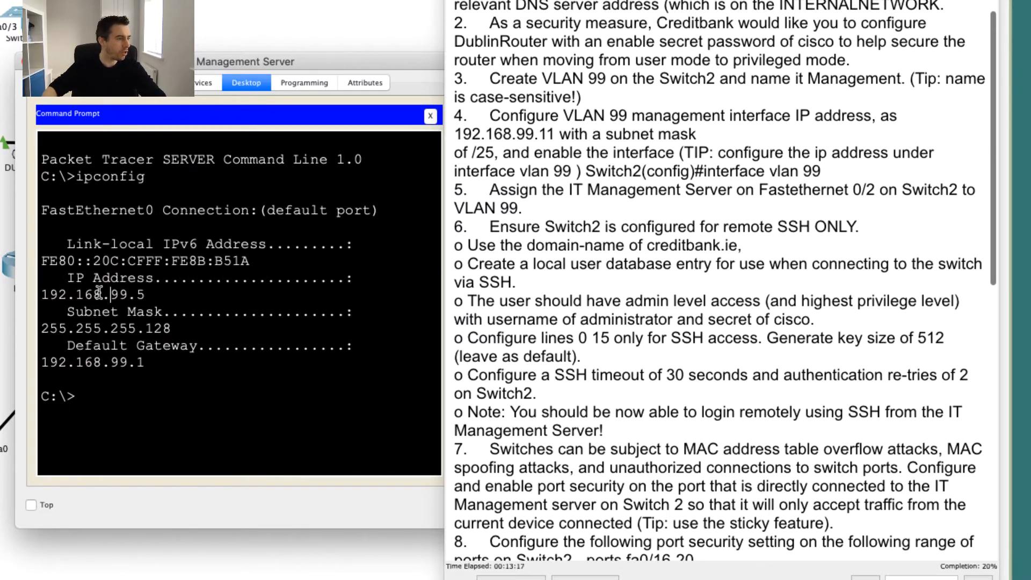
drag(151, 294, 39, 295)
click(149, 294)
drag(149, 294, 36, 295)
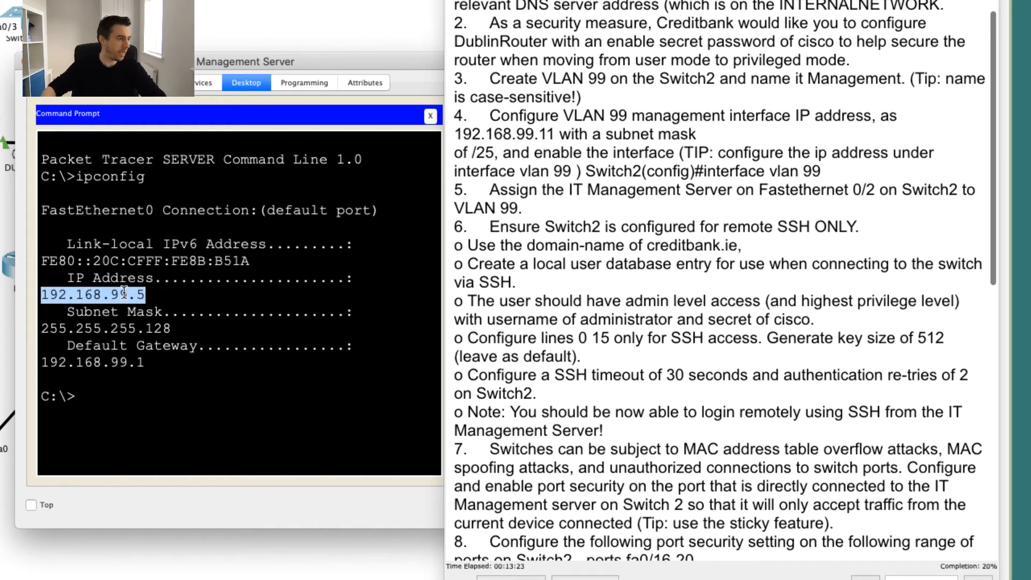
click(160, 294)
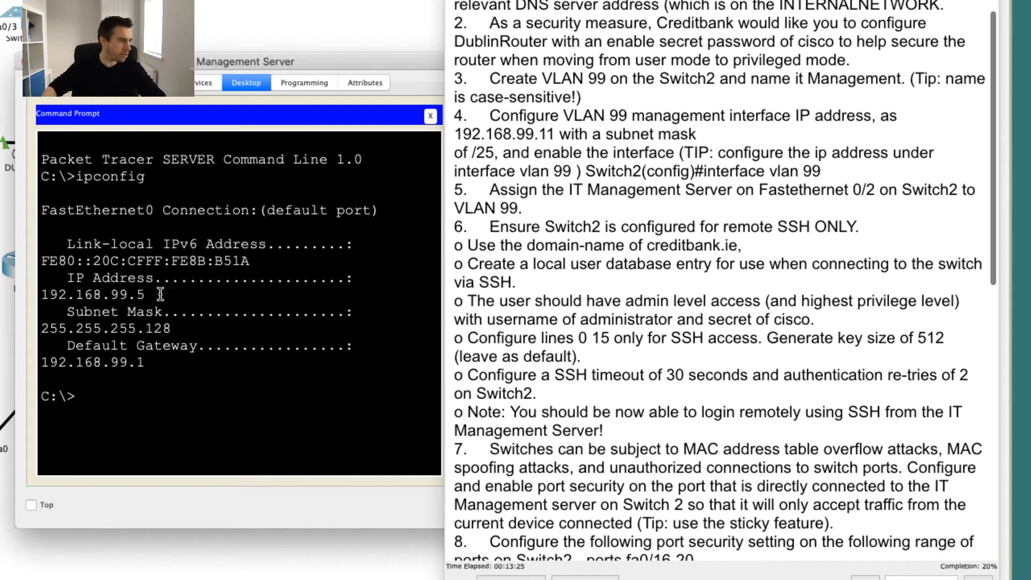
drag(160, 295, 39, 294)
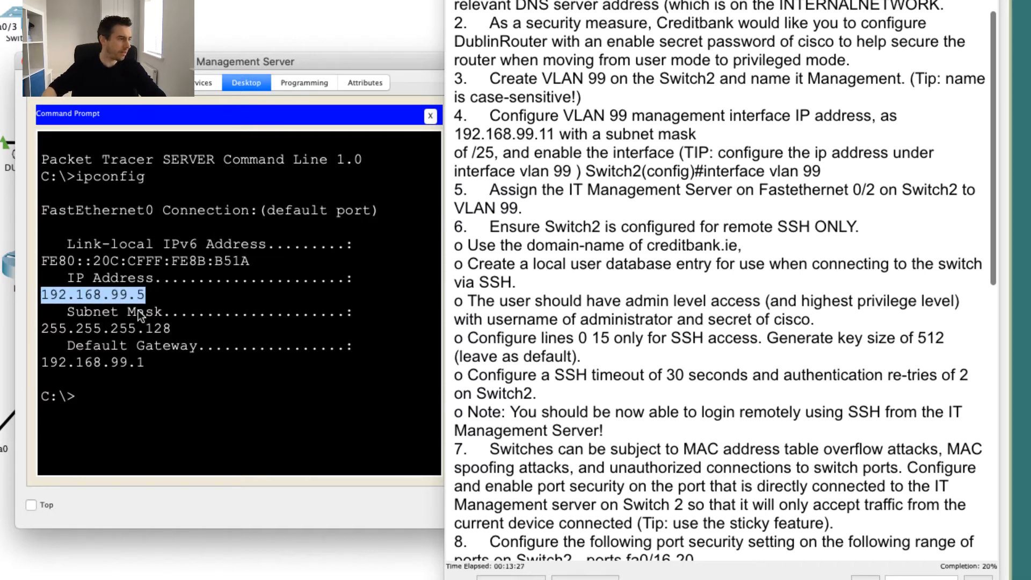
click(111, 294)
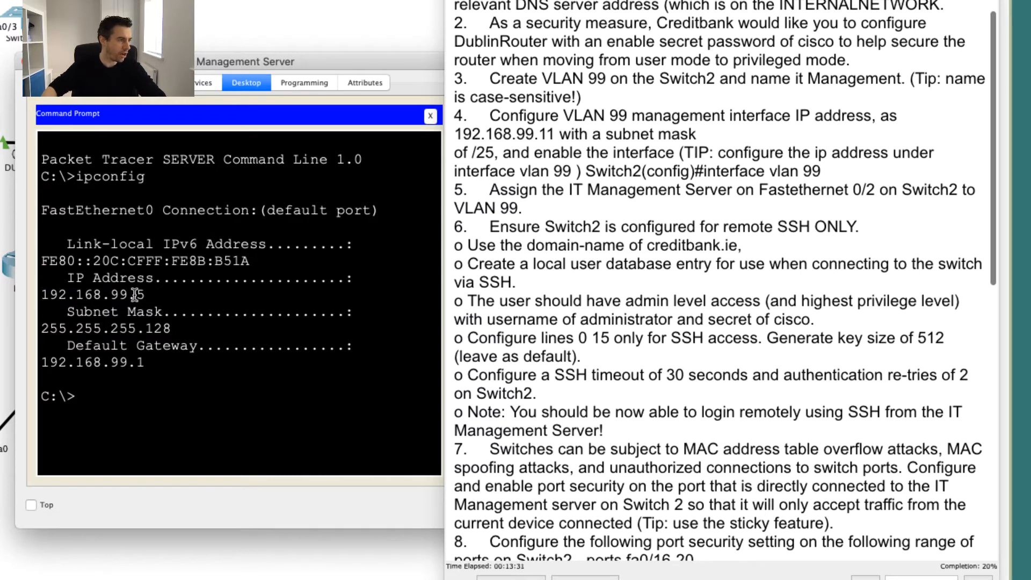
drag(136, 294, 42, 294)
click(111, 294)
Ping 192.168.99.11 from the server and check the replies, 3 of 4 received.
text(ping )
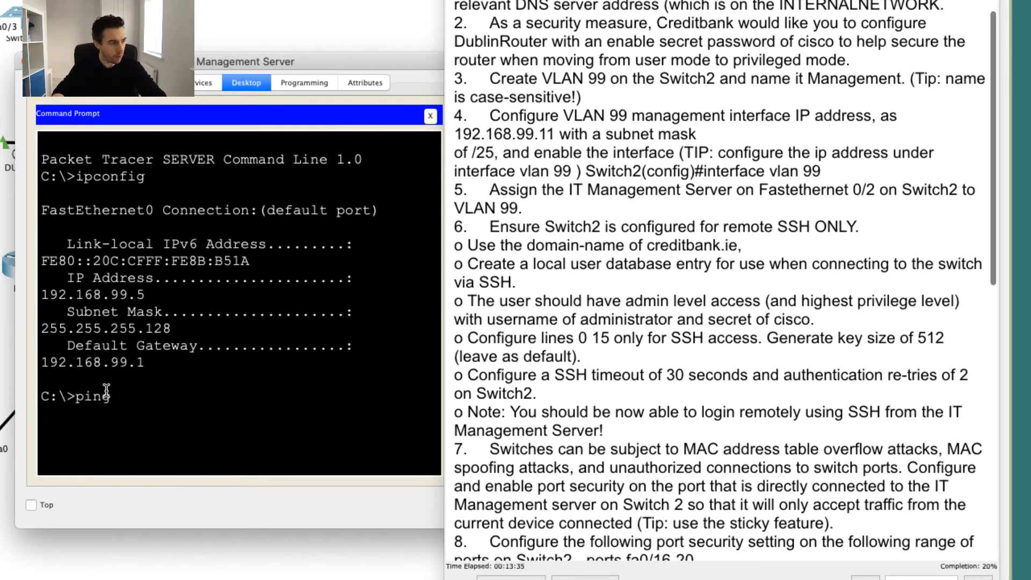
text(192)
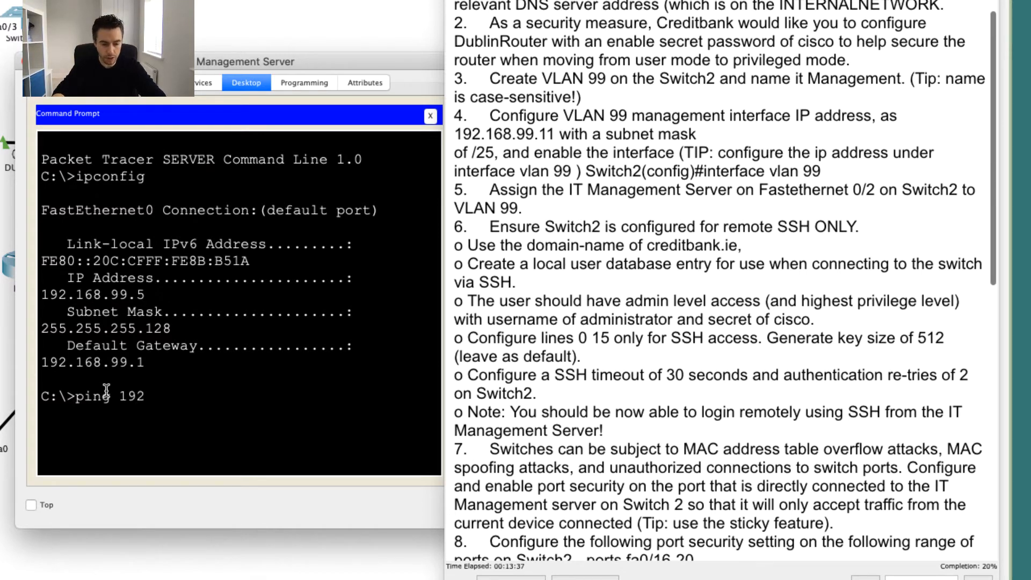
text(.168.99)
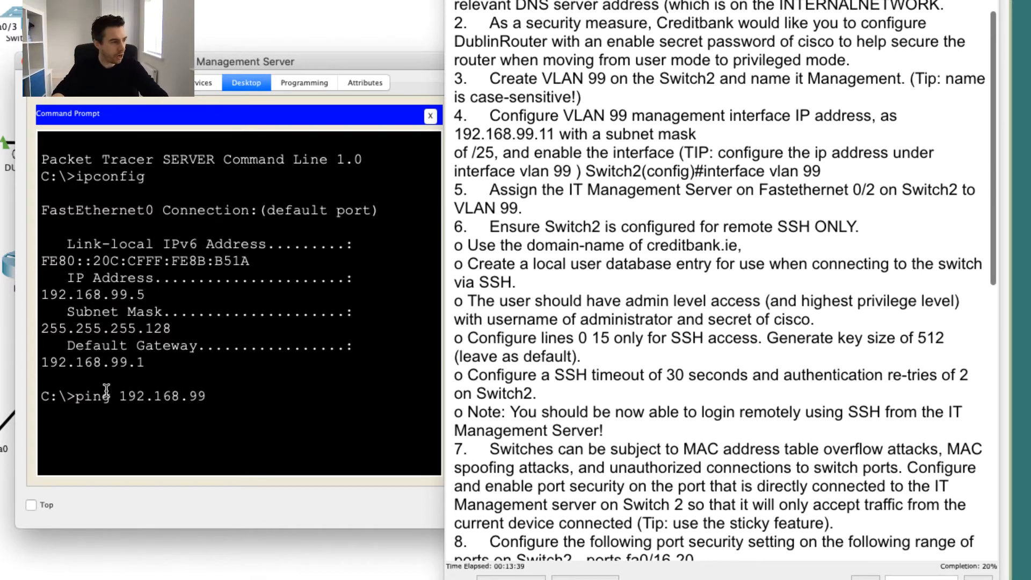
text(.11)
key(Return)
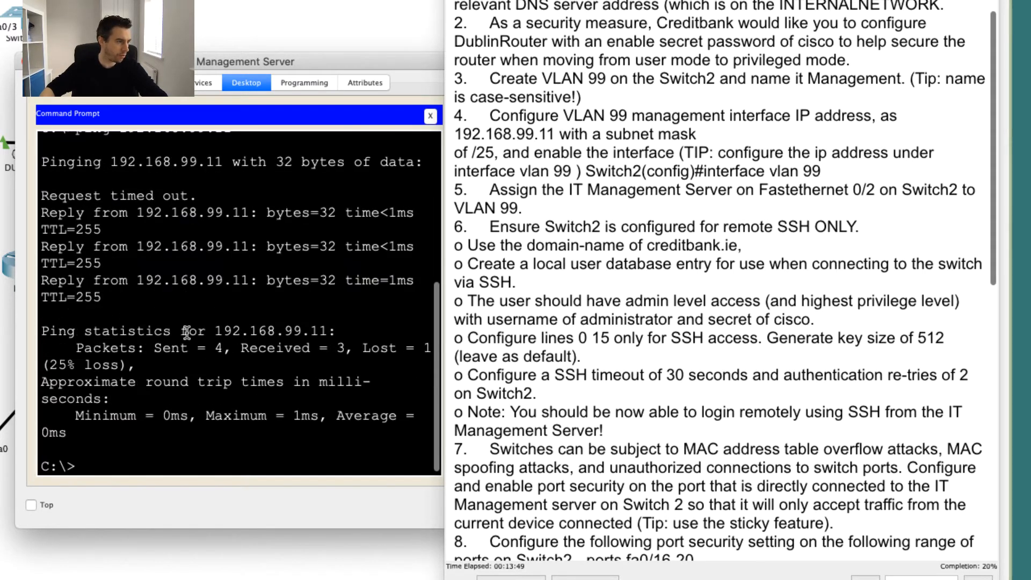
drag(47, 208, 108, 297)
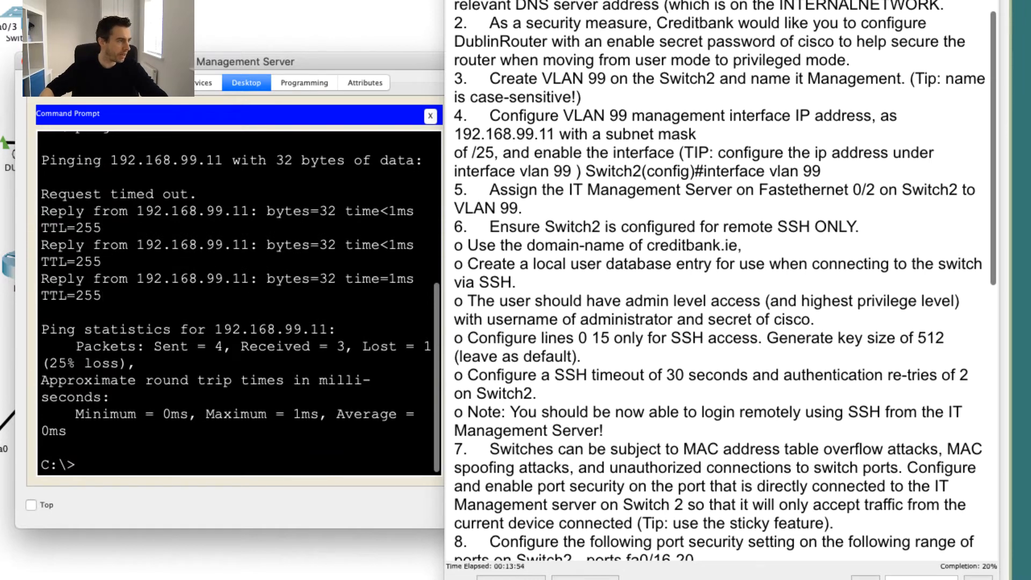
Run ssh -l administrator 192.168.99.11; the foreign host closes the connection.
text(sh)
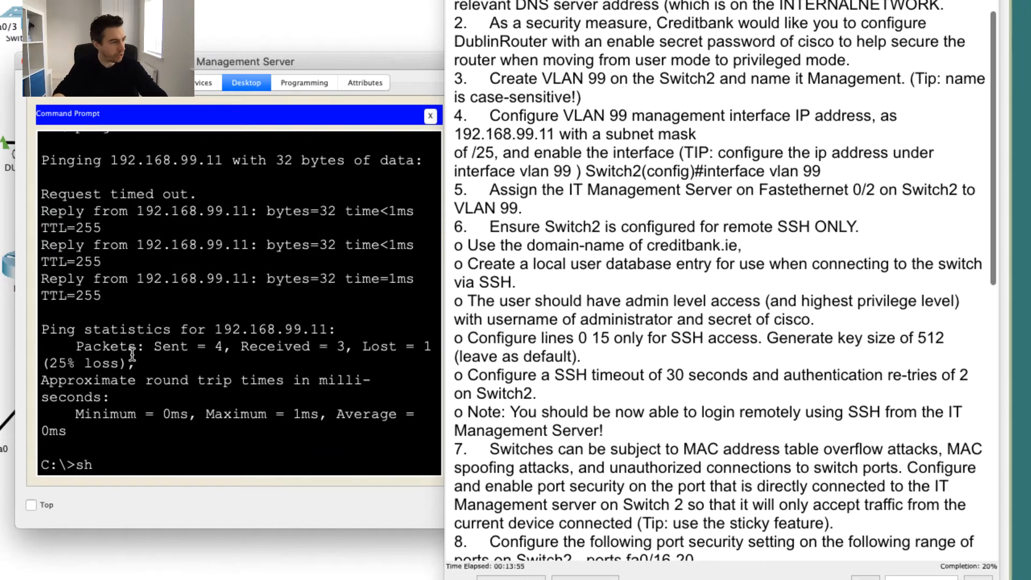
key(BackSpace)
text(sh)
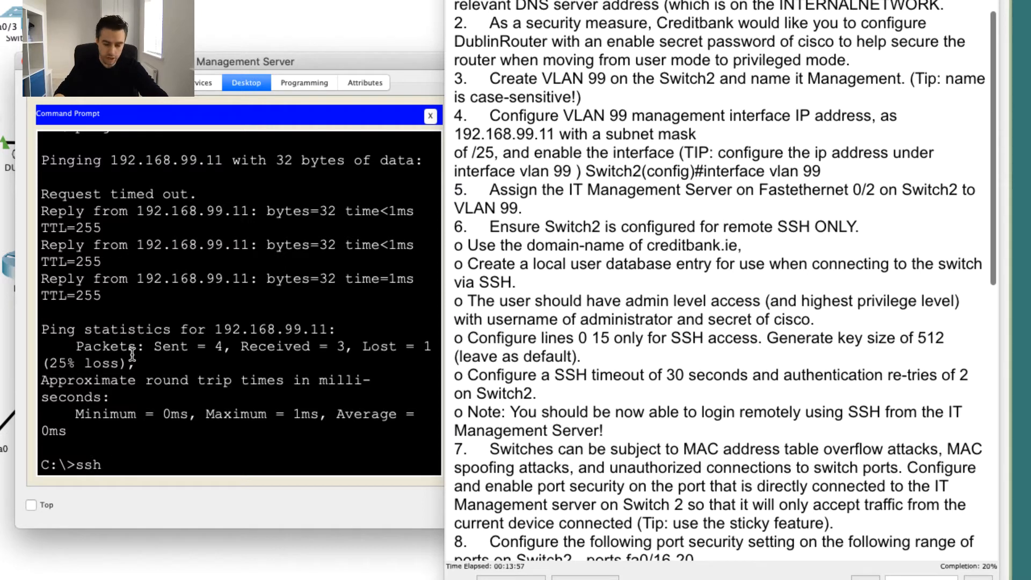
text( -l)
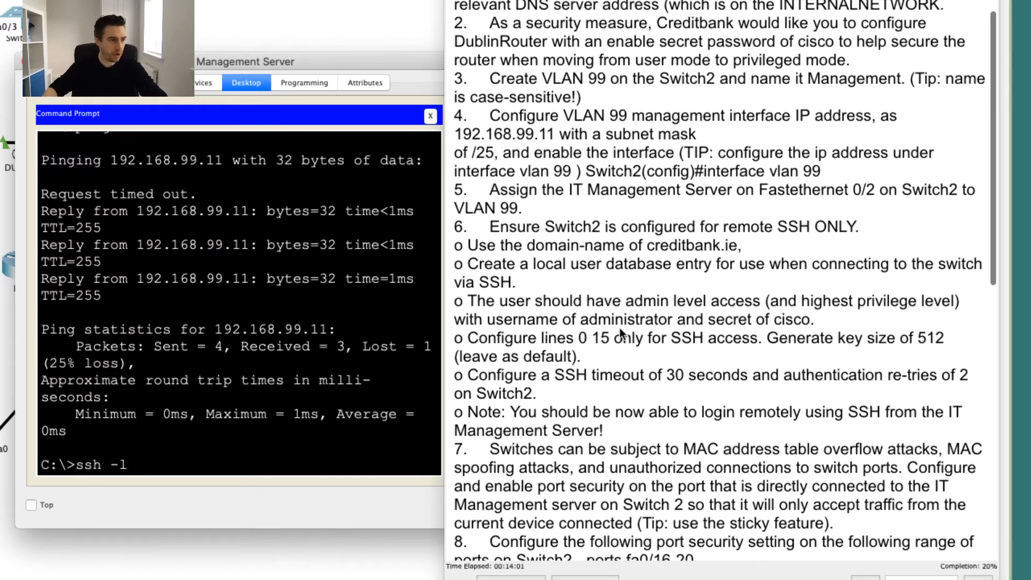
text( administr)
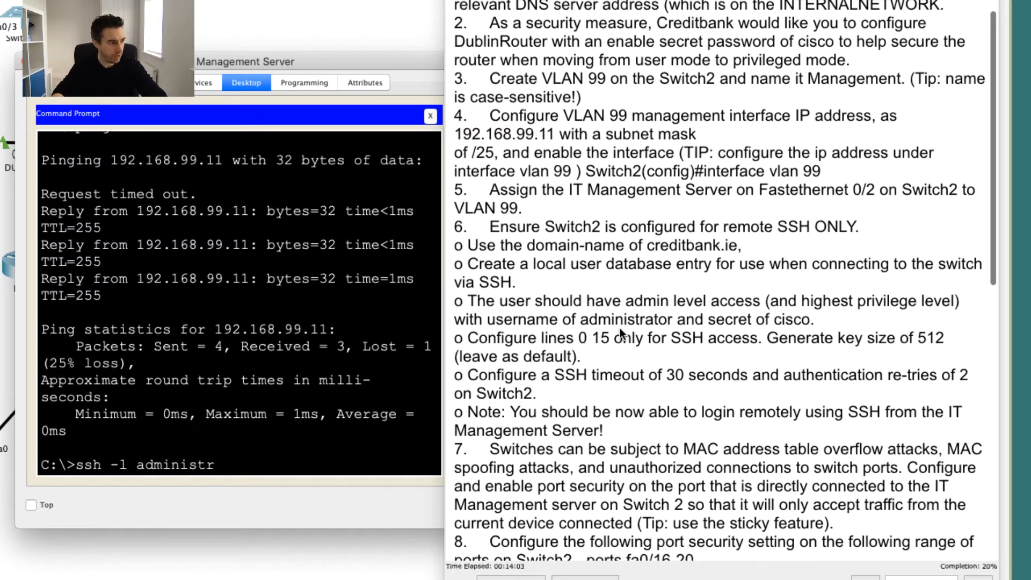
text(atr)
key(BackSpace)
text(or)
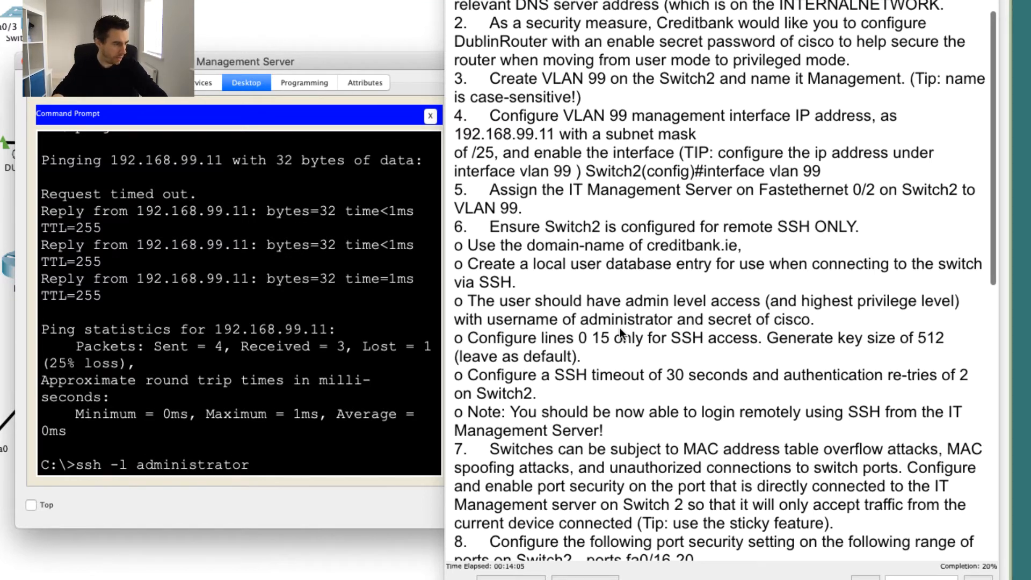
text( 192.16)
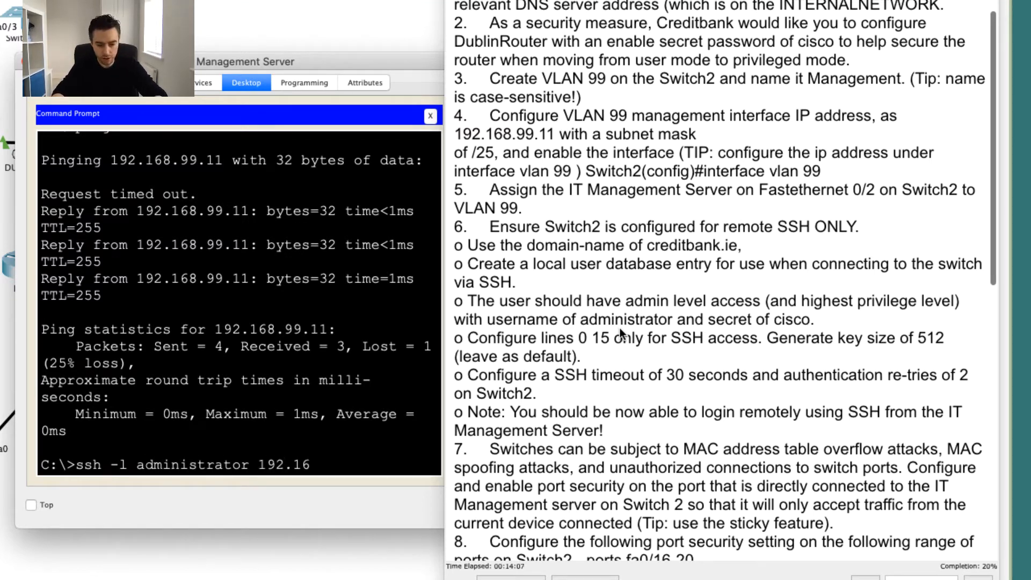
text(8.99)
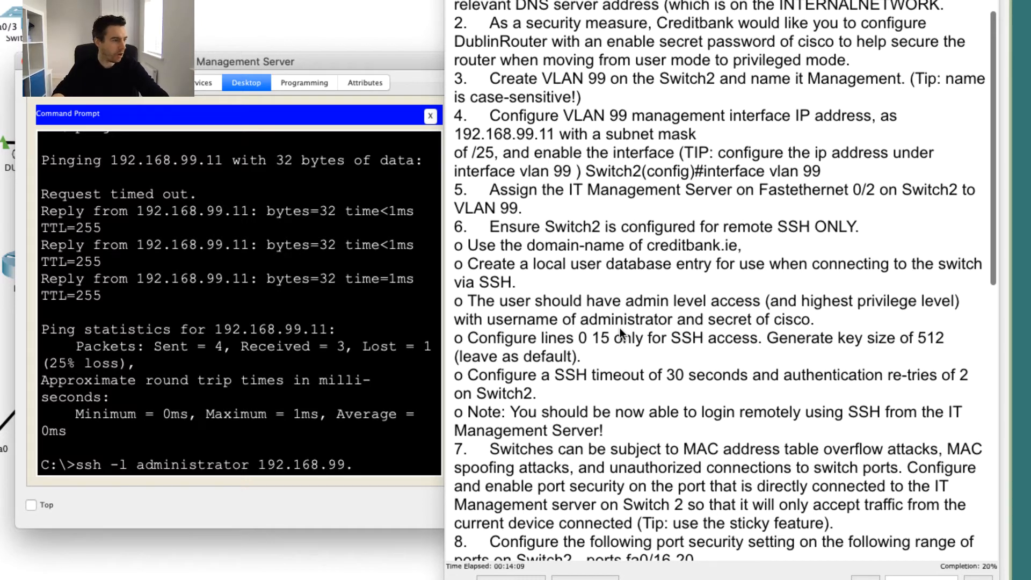
text(.11)
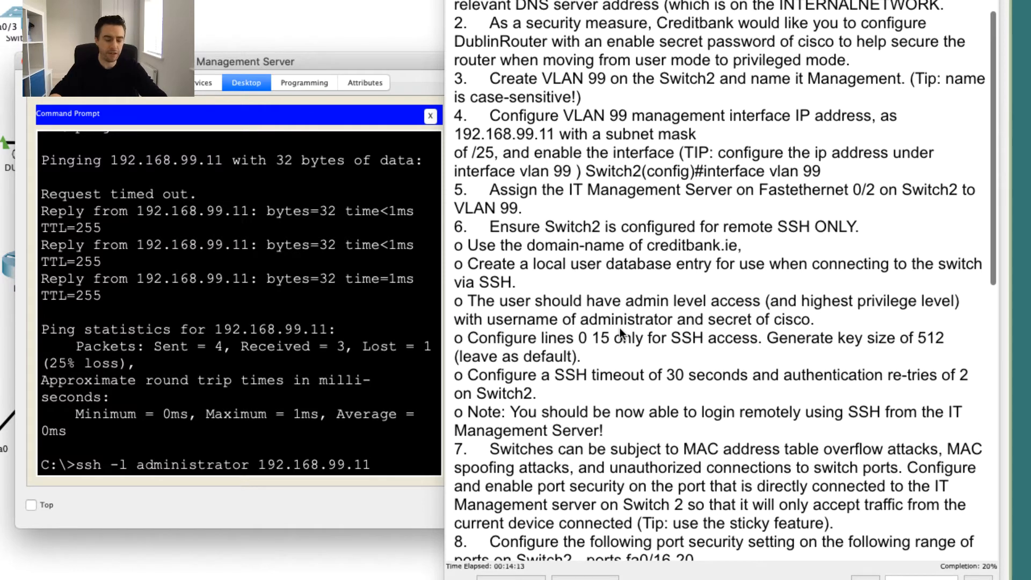
key(Return)
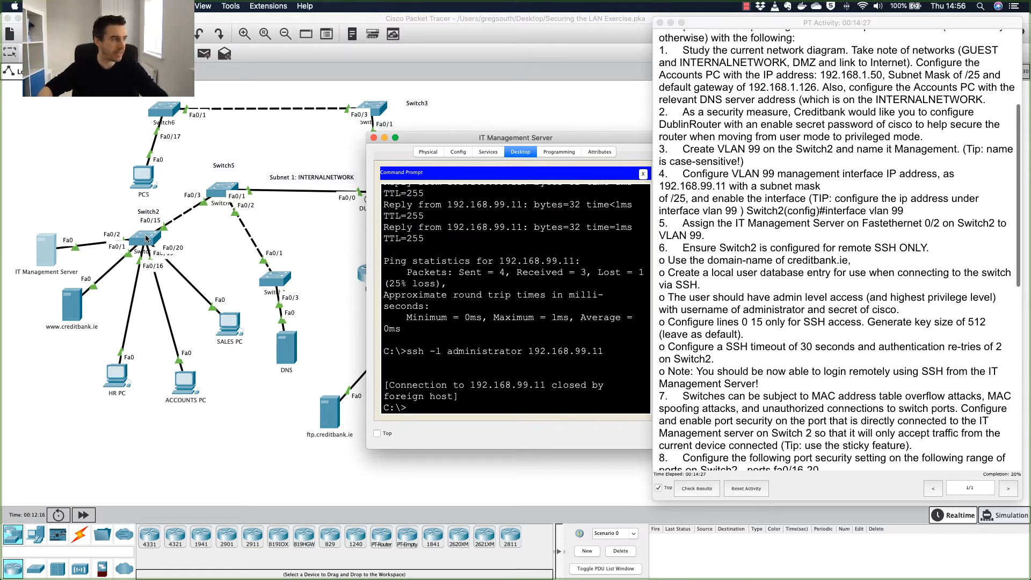
key(Return)
key(Return)
key(Return)
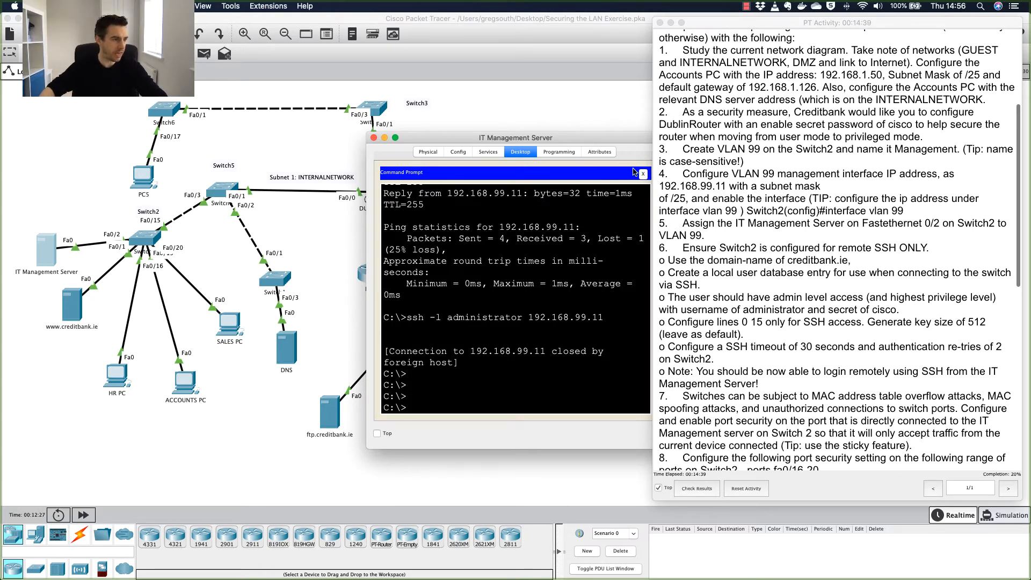
Close the server window and bring Switch2's CLI back to the privileged prompt.
click(374, 139)
click(143, 240)
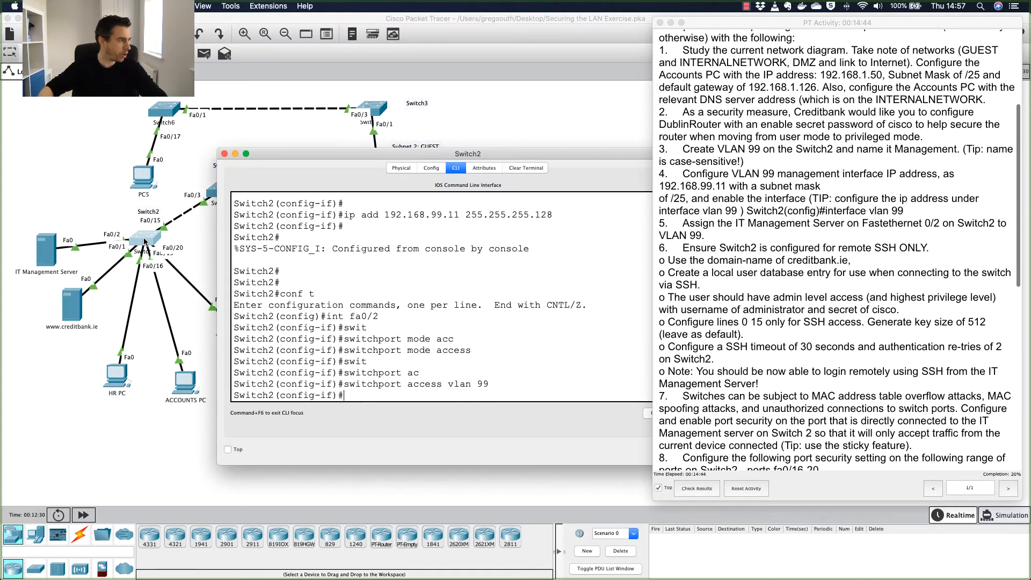
click(404, 316)
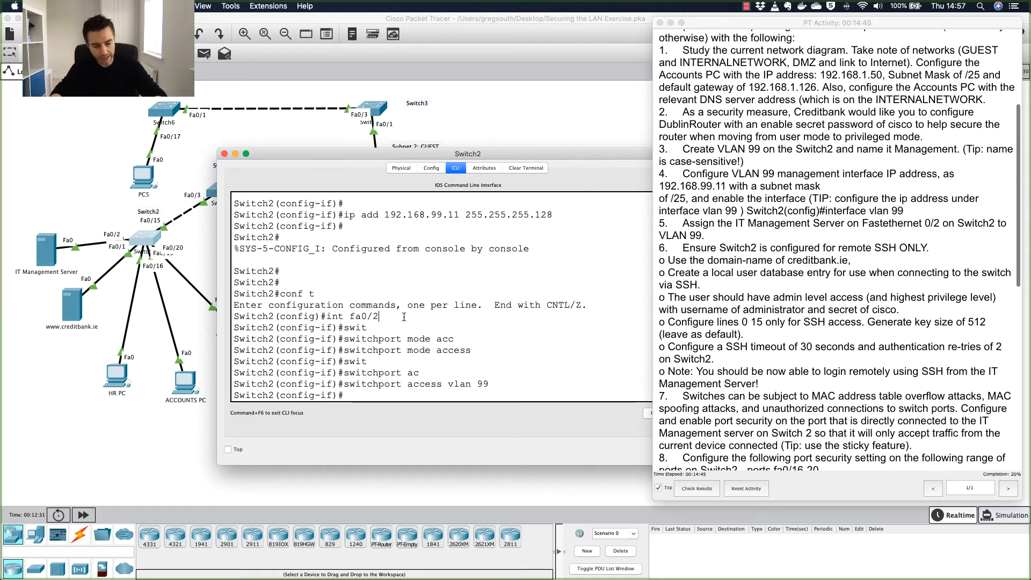
key(ctrl+z)
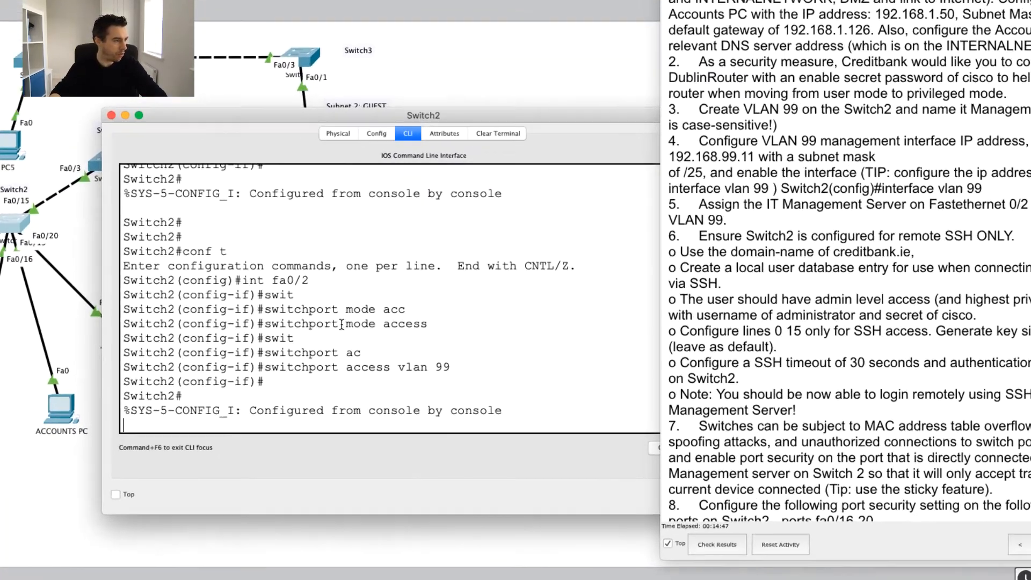
key(Return)
key(Return)
key(Return)
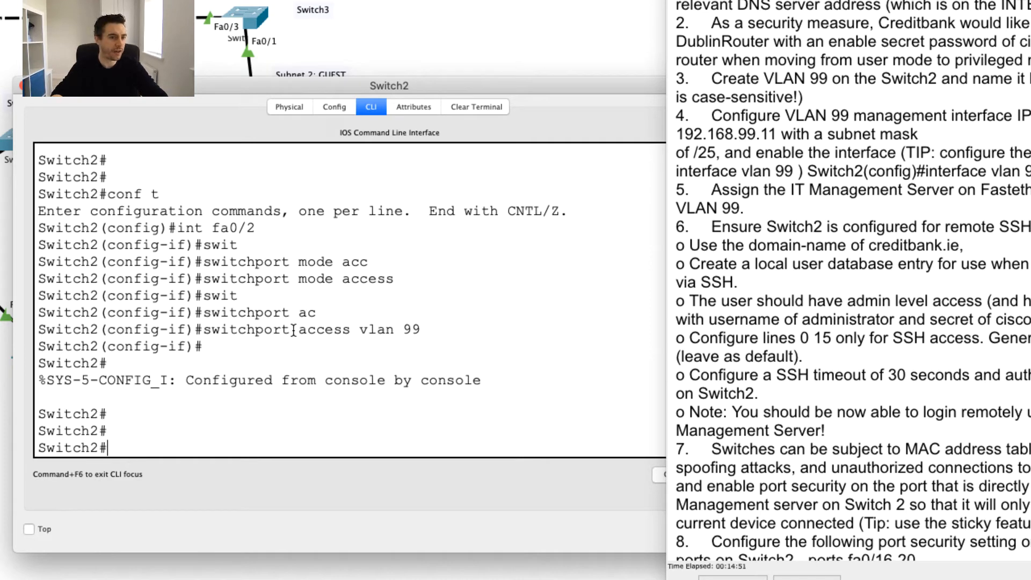
Set Switch2's ip domain-name to creditbank.ie in global configuration.
text(conf t)
key(Return)
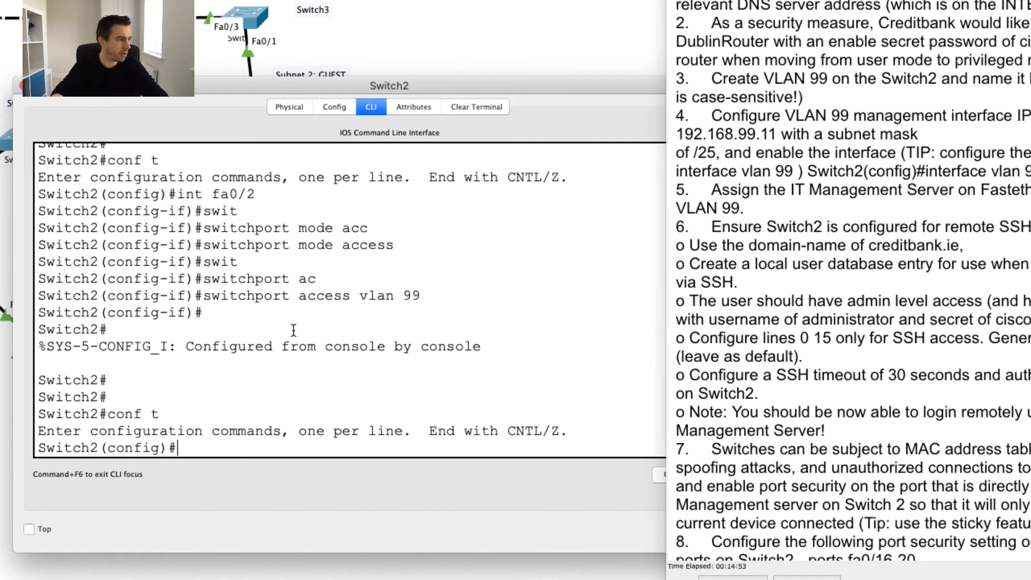
text(ip domain)
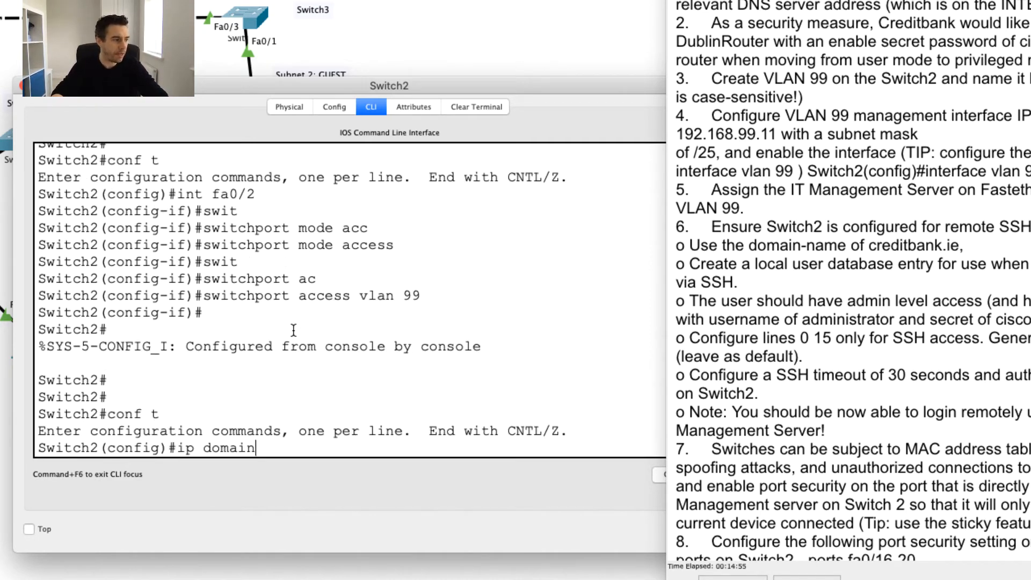
text(-n)
key(Tab)
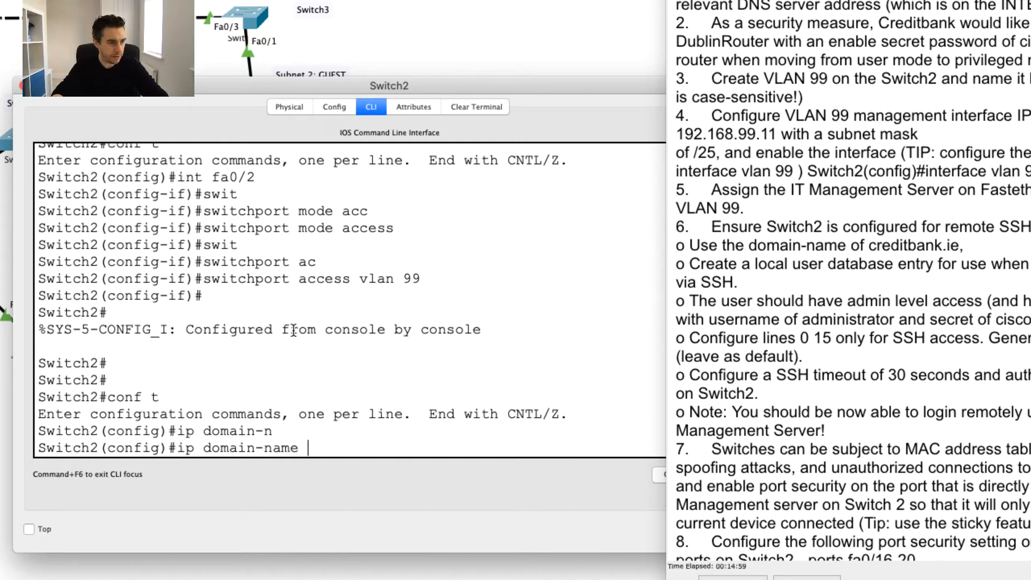
text(credi)
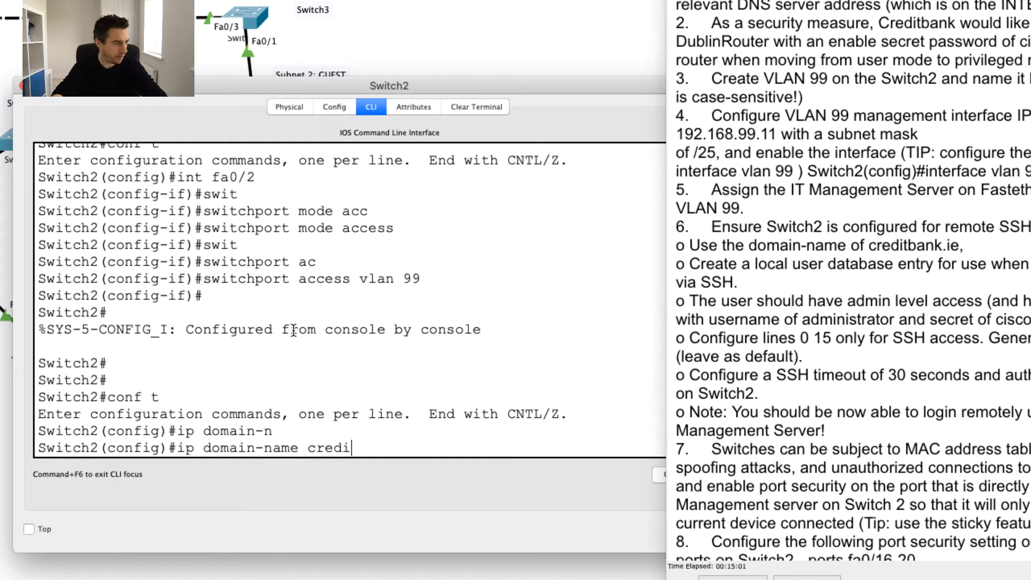
text(tbank.ie)
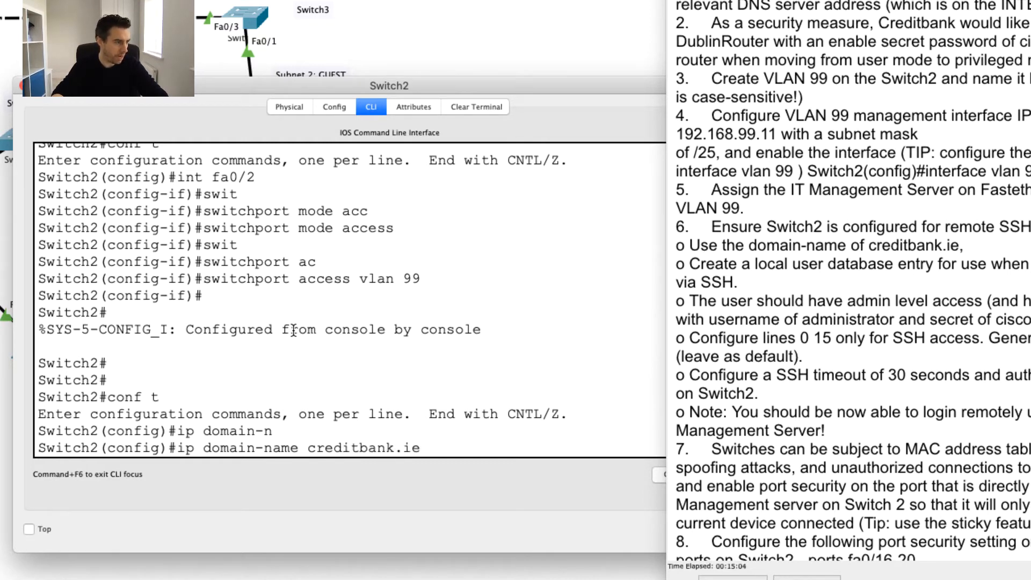
key(Return)
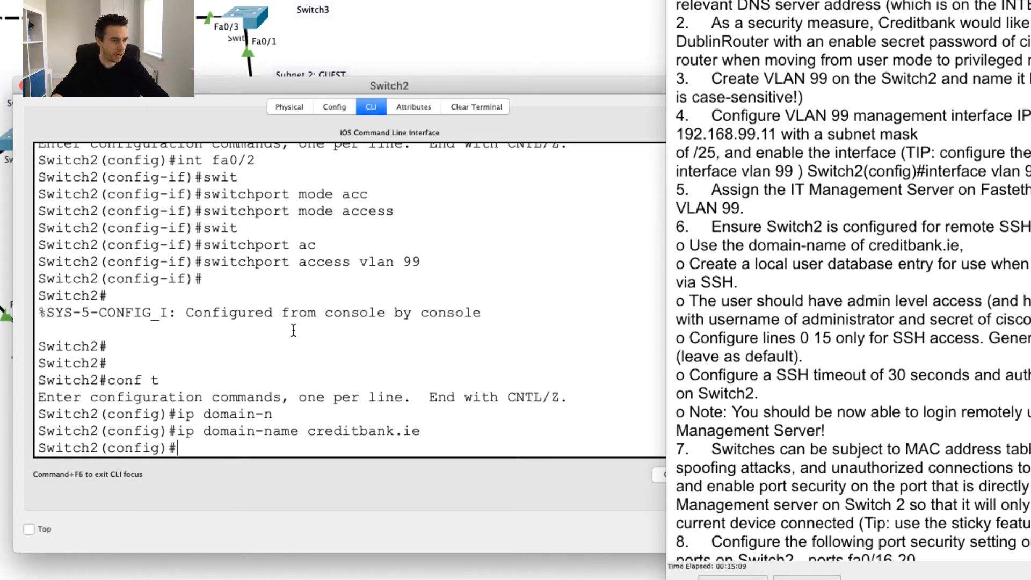
Review the task's administrator username requirement and the domain-name output on Switch2.
click(744, 318)
drag(716, 320, 1011, 318)
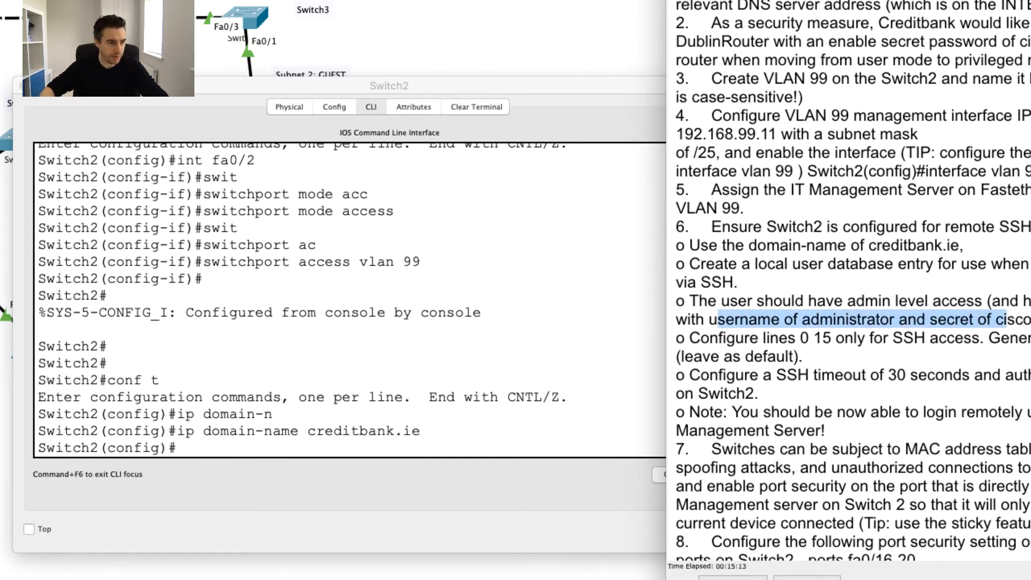
double_click(1015, 318)
click(409, 430)
drag(405, 431, 433, 418)
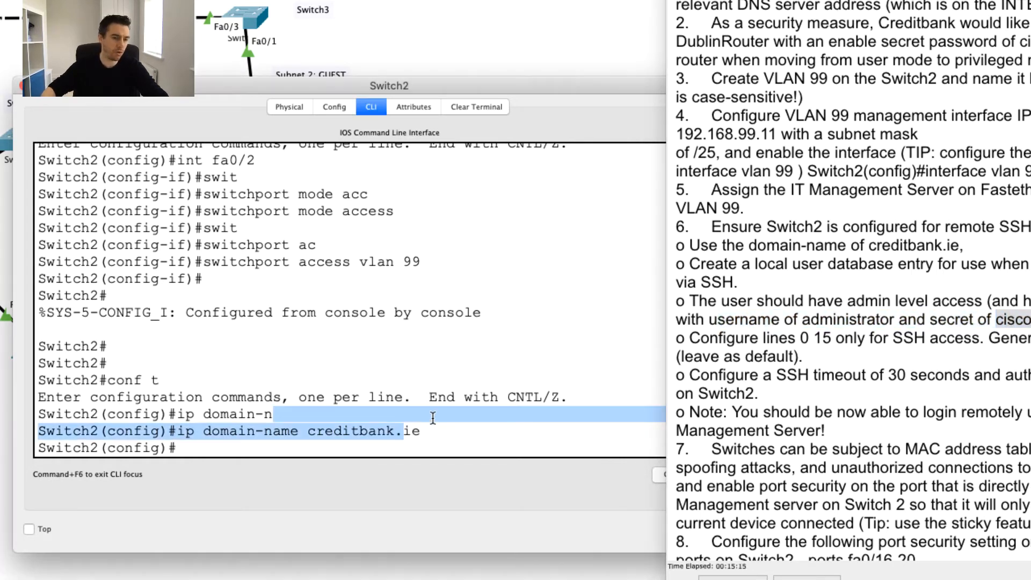
click(433, 418)
Start a username administrator entry and check the task's highest-privilege admin requirement.
text(usern)
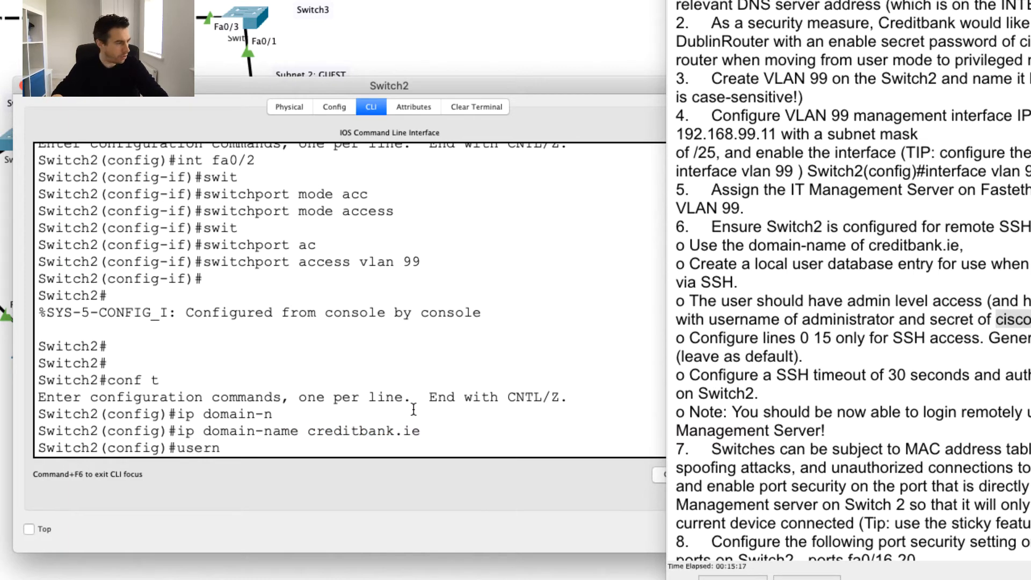
key(Tab)
text(adminis)
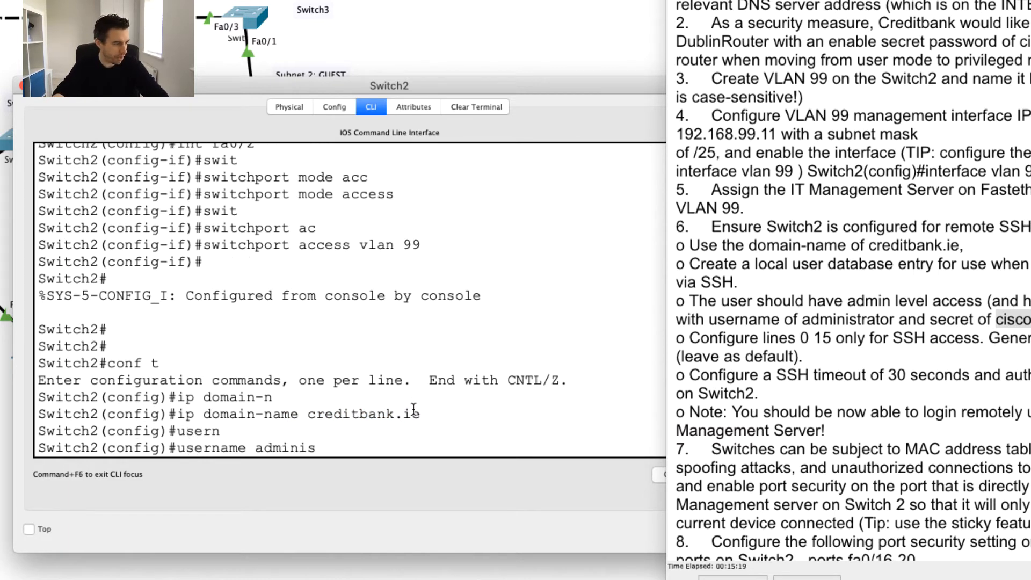
text(trator)
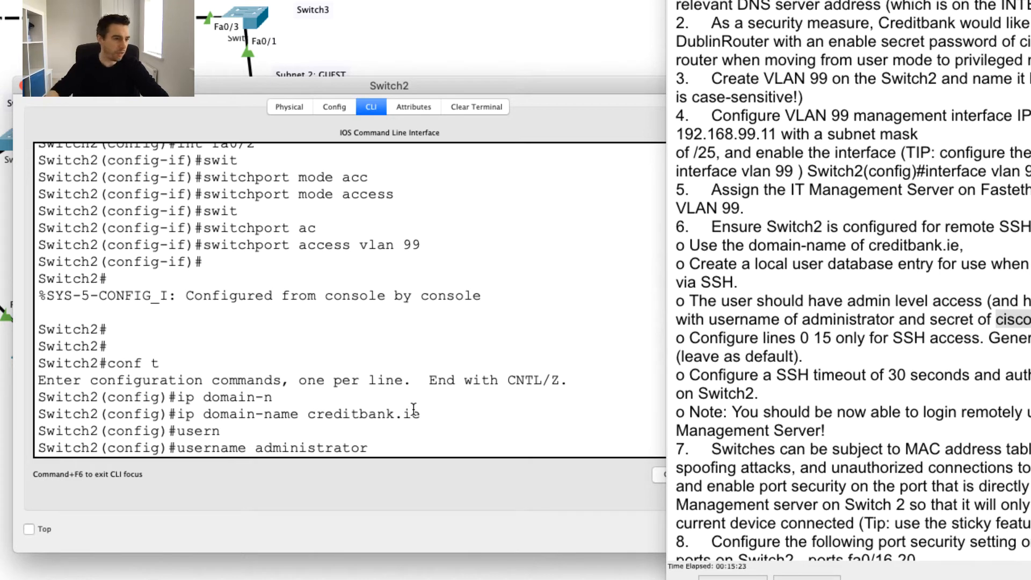
click(835, 332)
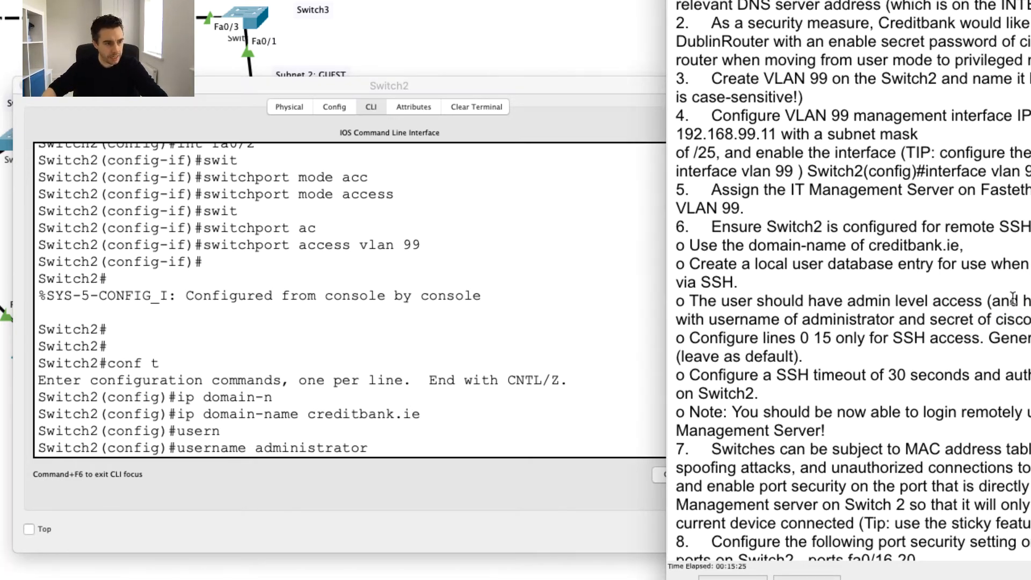
drag(1028, 302, 853, 301)
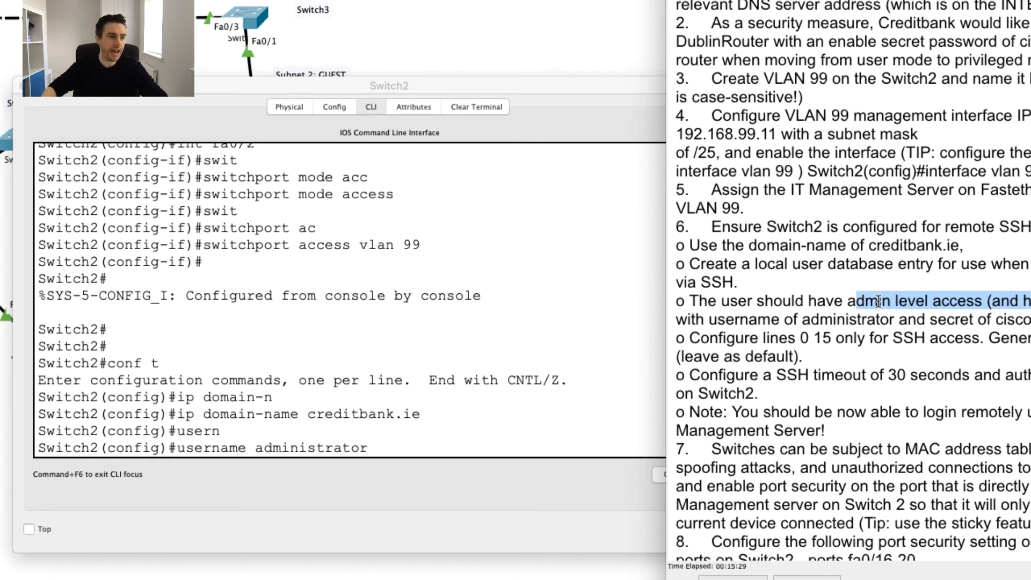
click(1021, 307)
drag(791, 308, 985, 309)
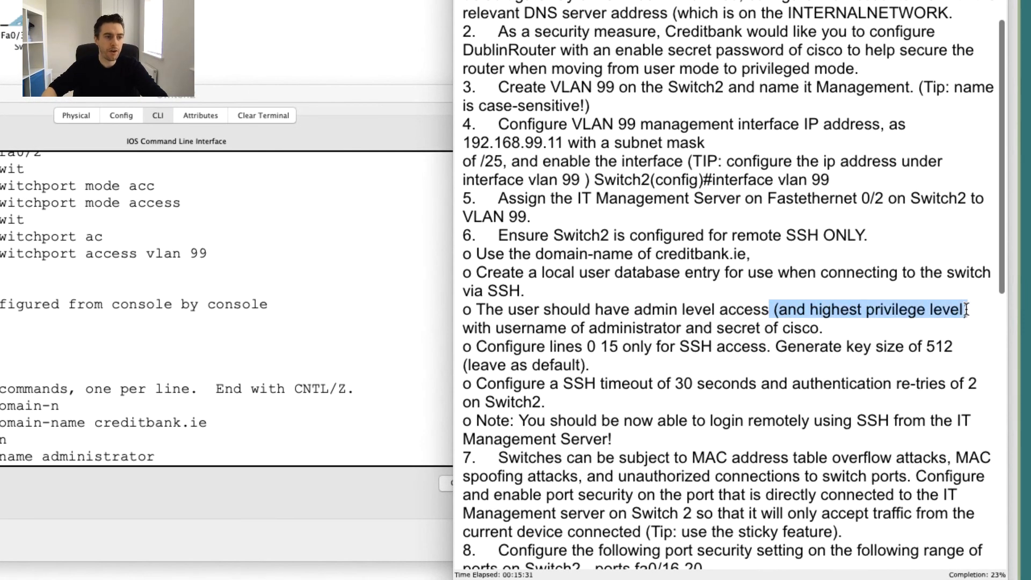
click(984, 309)
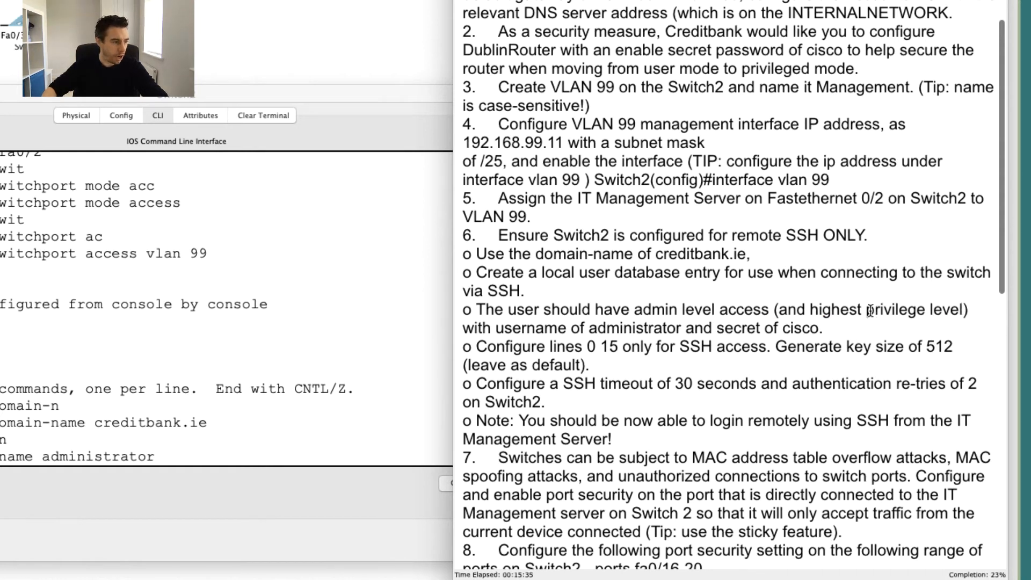
Finish the administrator user with privilege 15 and the required secret password.
click(171, 456)
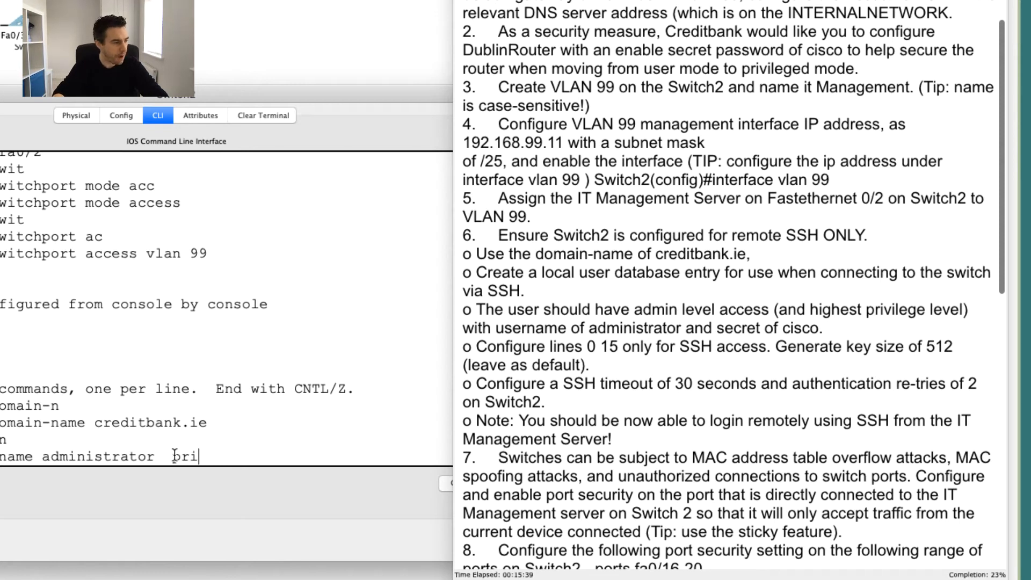
text(priv)
key(Tab)
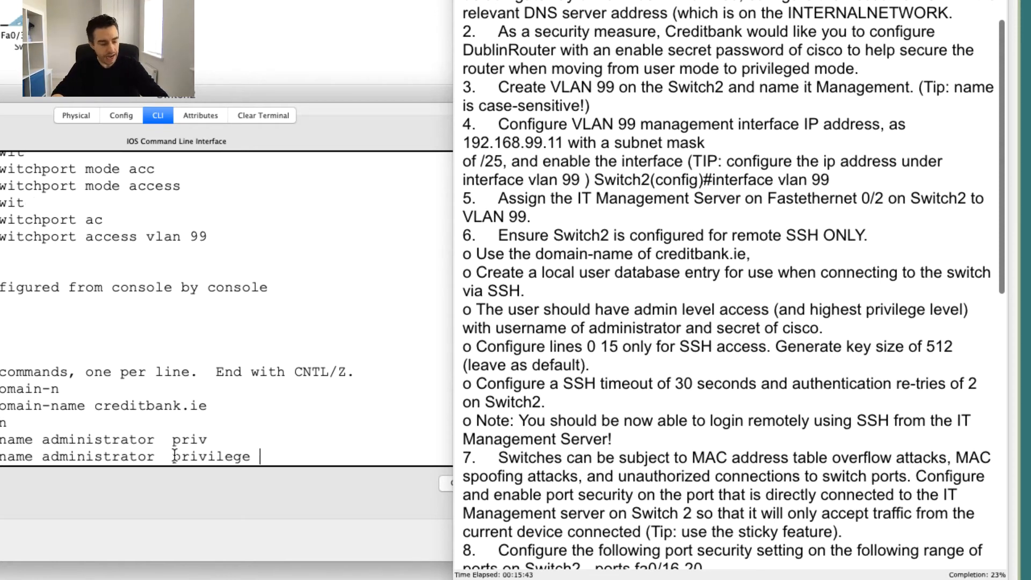
text(1)
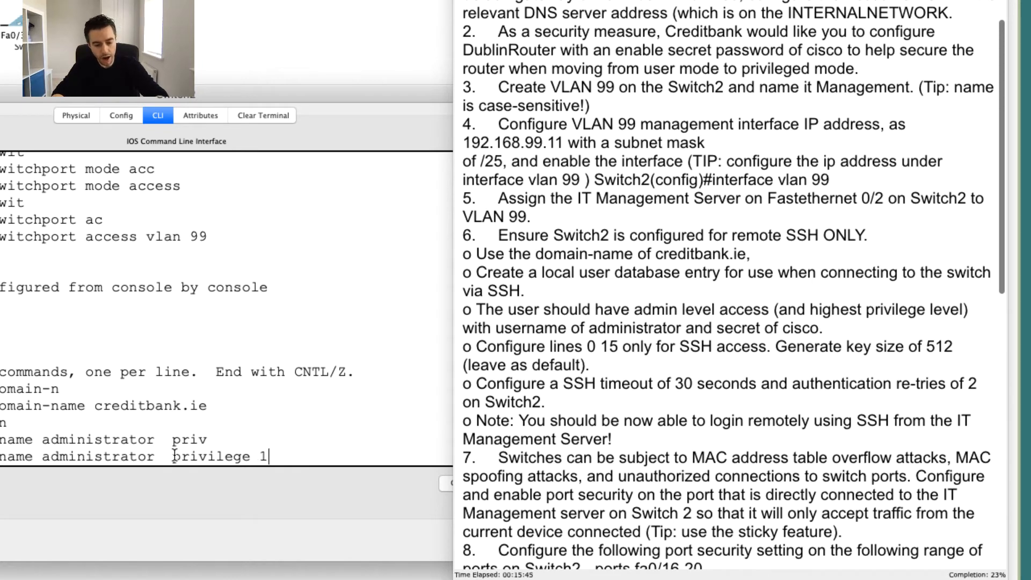
text(5)
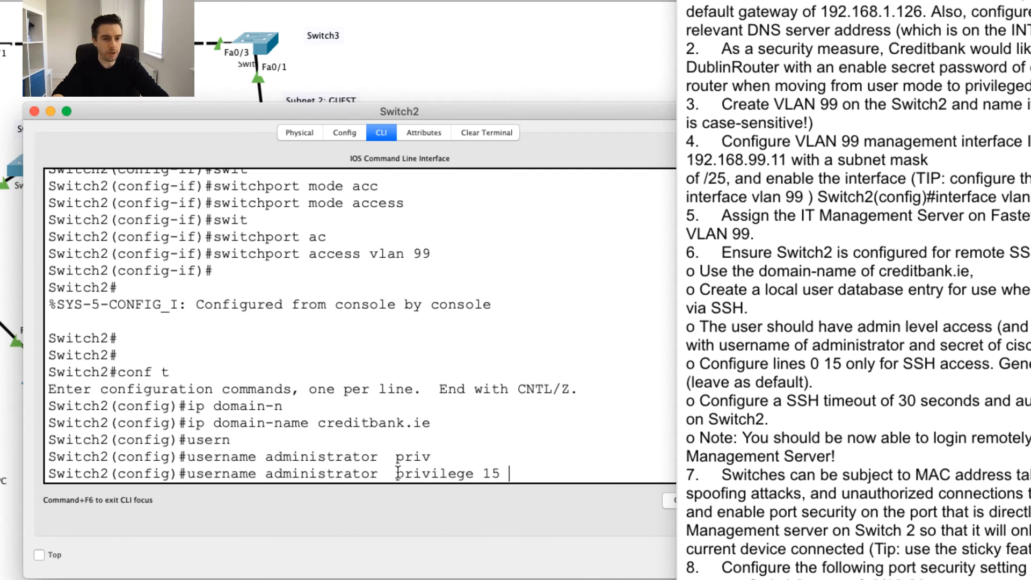
text(sec)
key(Tab)
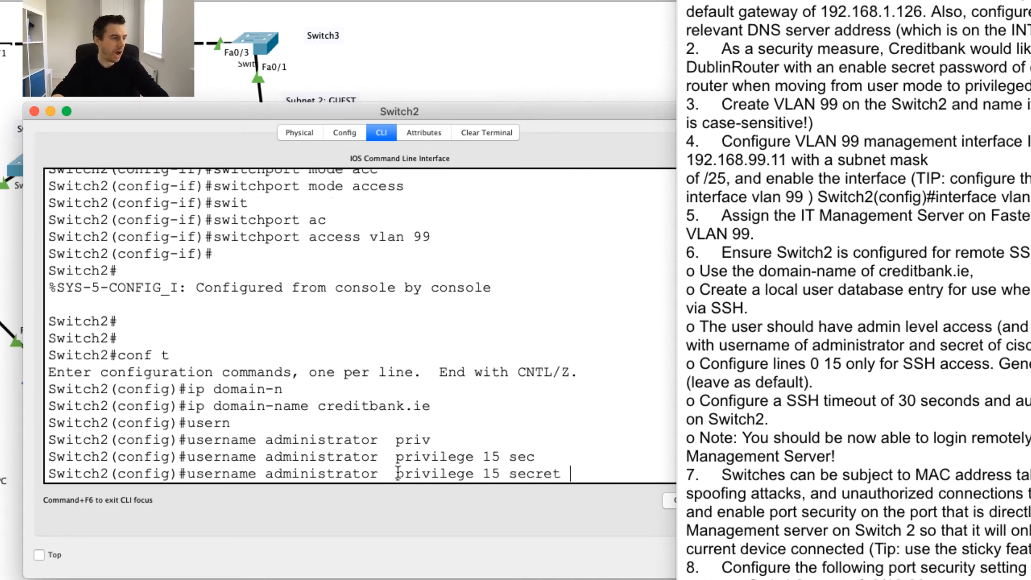
text(cisco)
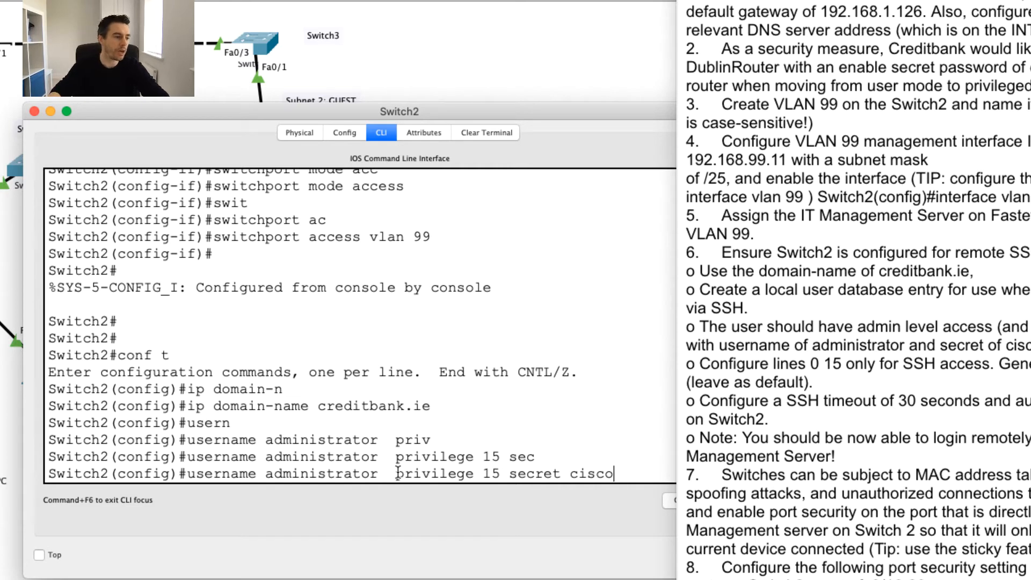
key(Return)
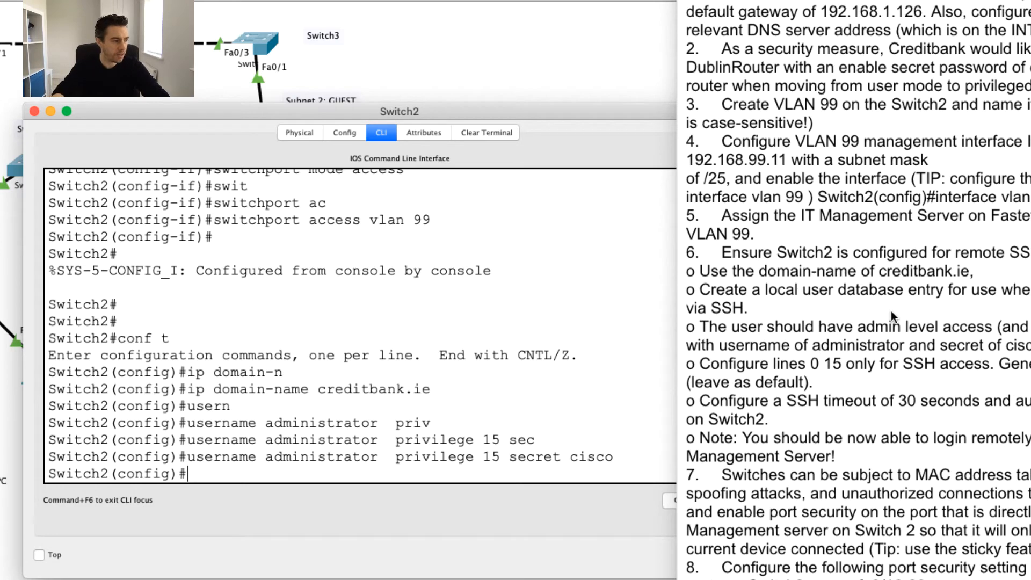
On line vty 0 15, restrict remote access with transport input ssh.
text(line v)
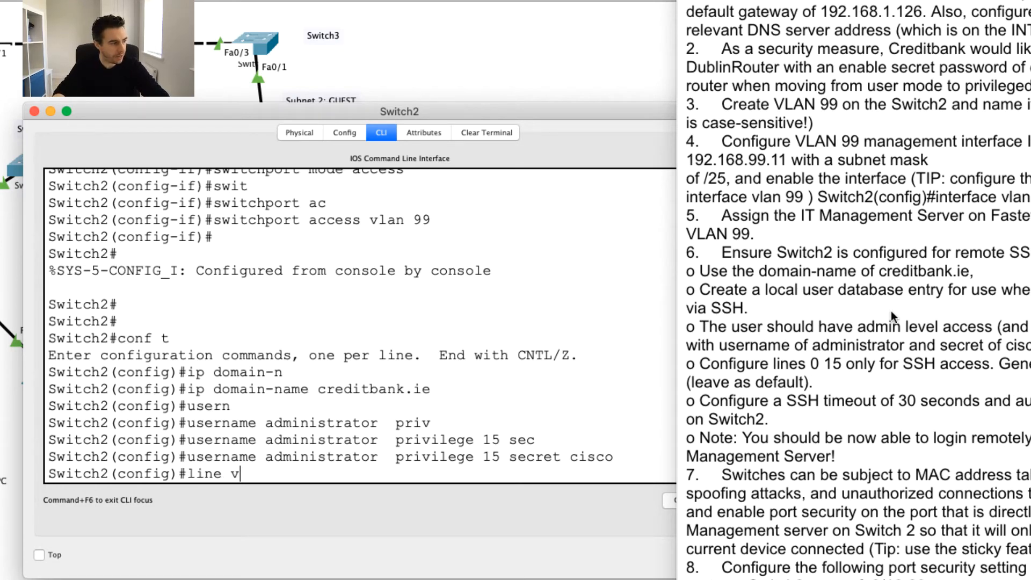
text(ty 0 15)
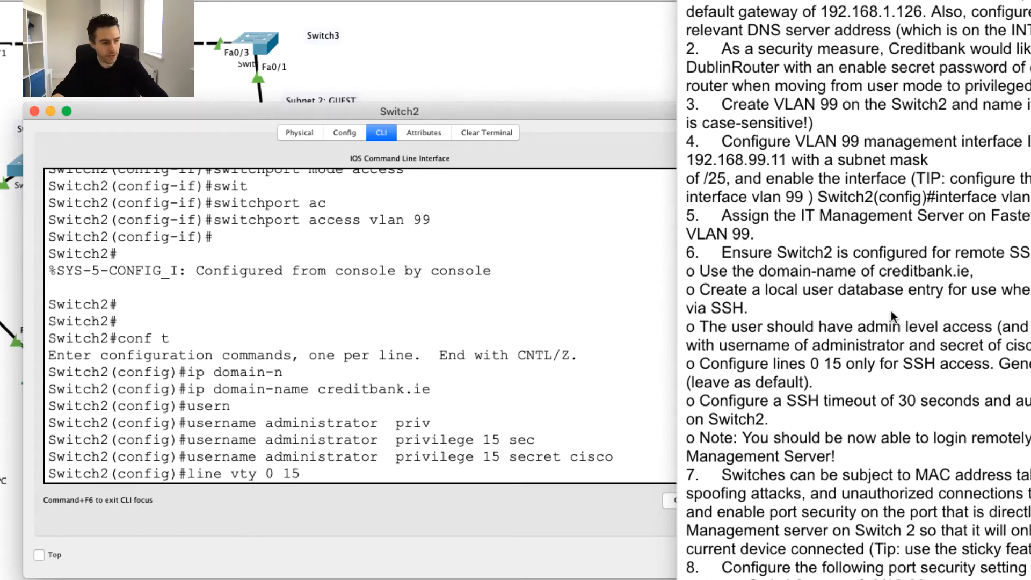
key(Return)
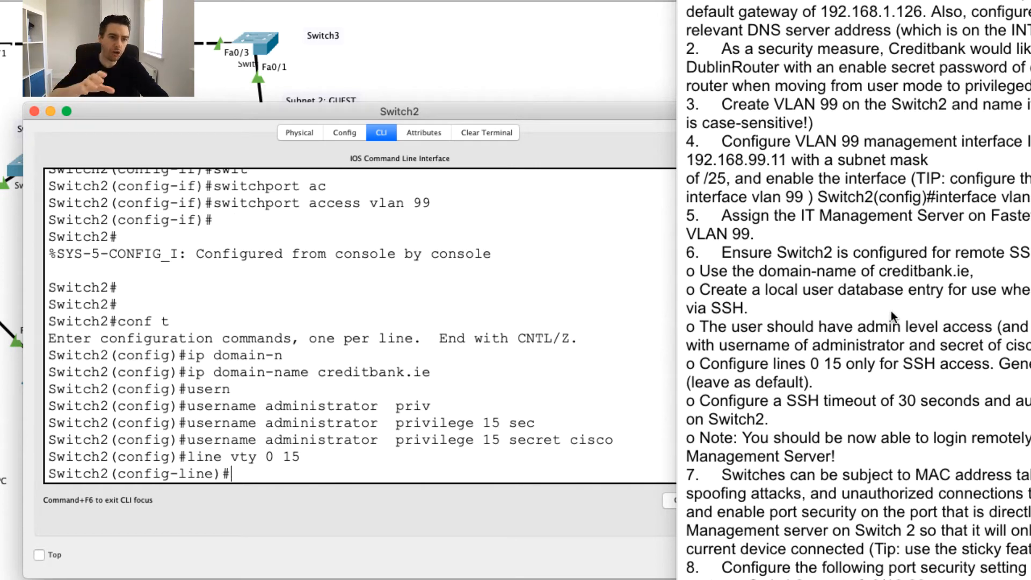
text(trans)
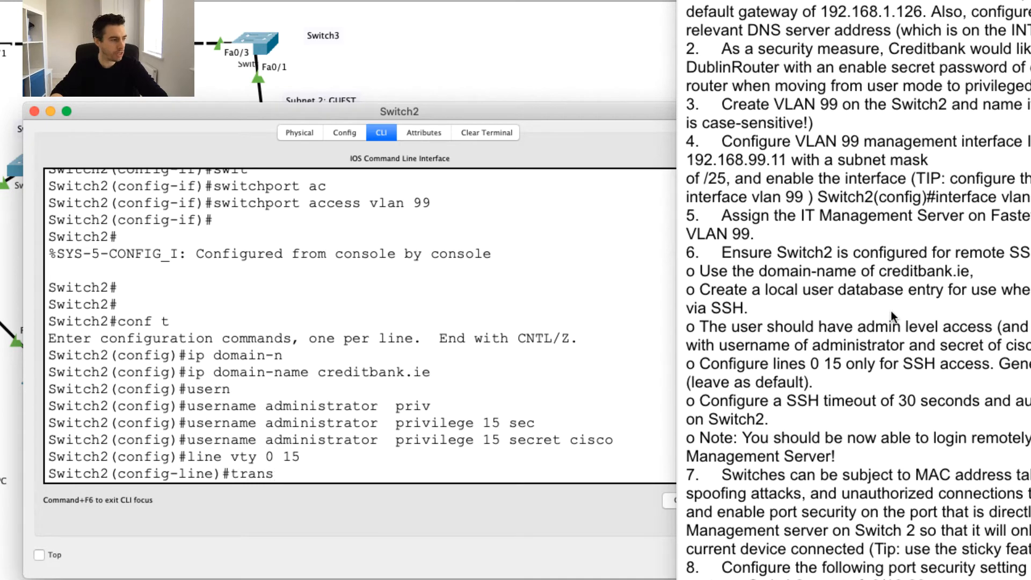
key(Tab)
text(inp)
key(Tab)
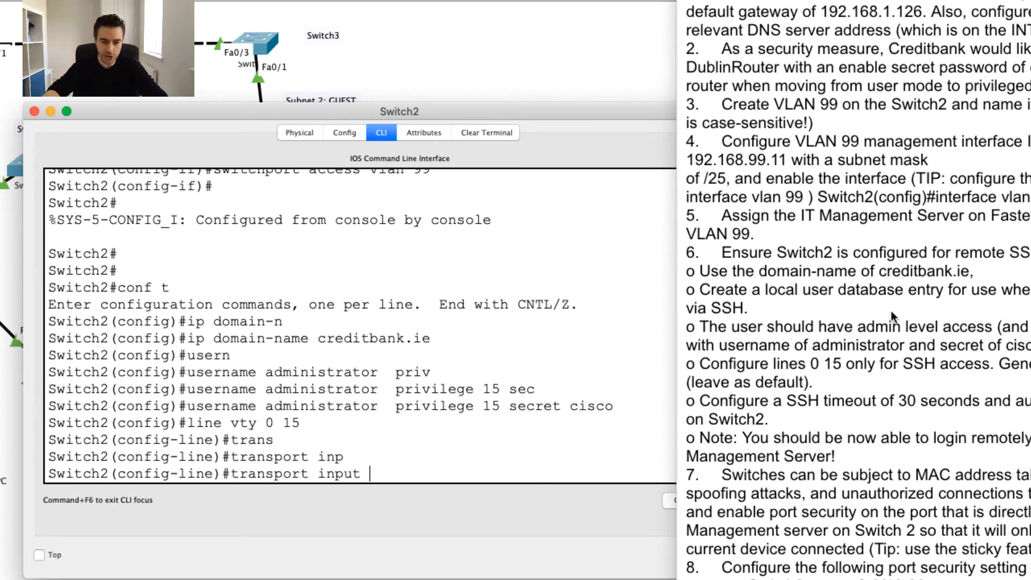
text(?)
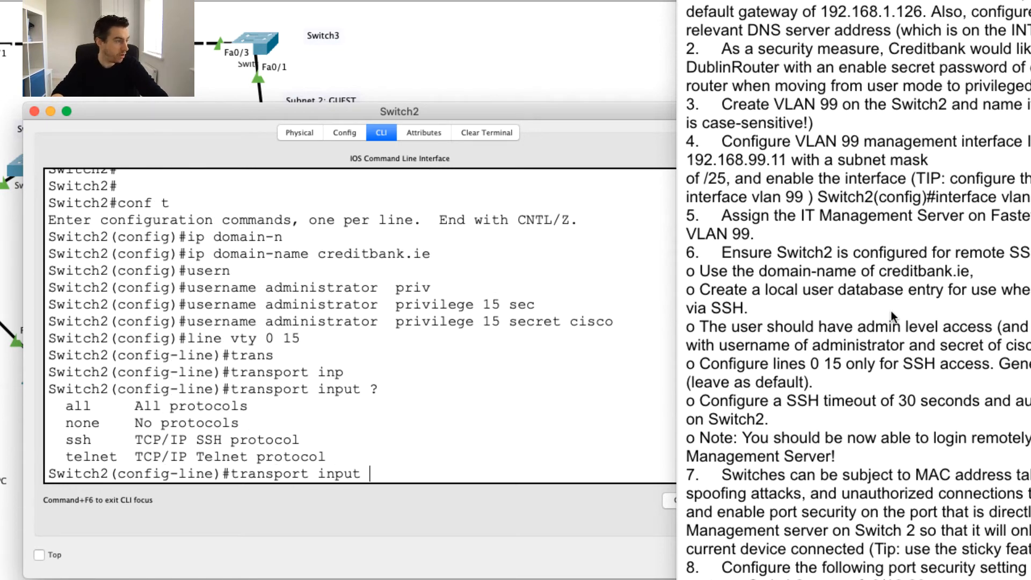
text(all)
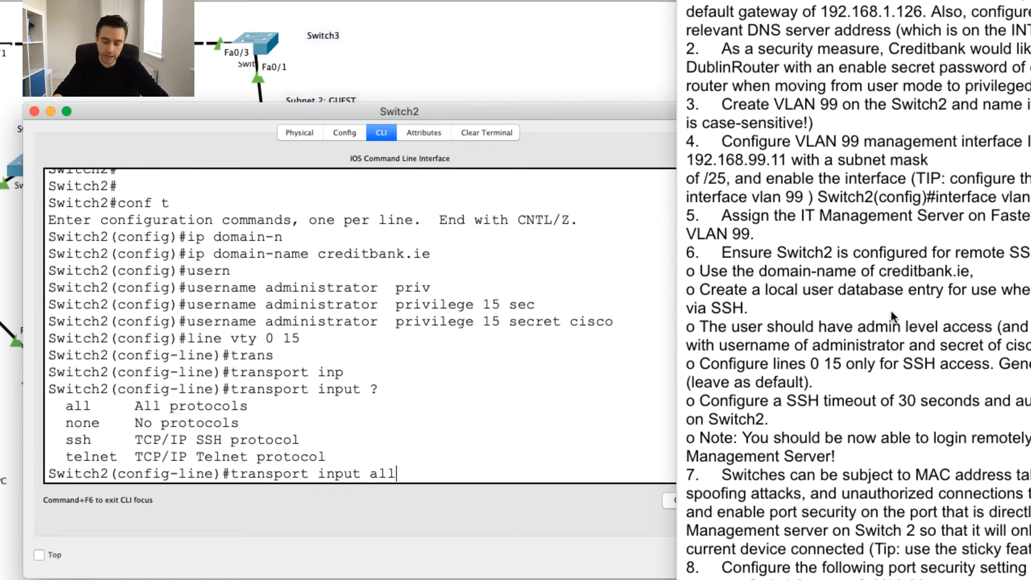
key(BackSpace)
key(BackSpace)
key(BackSpace)
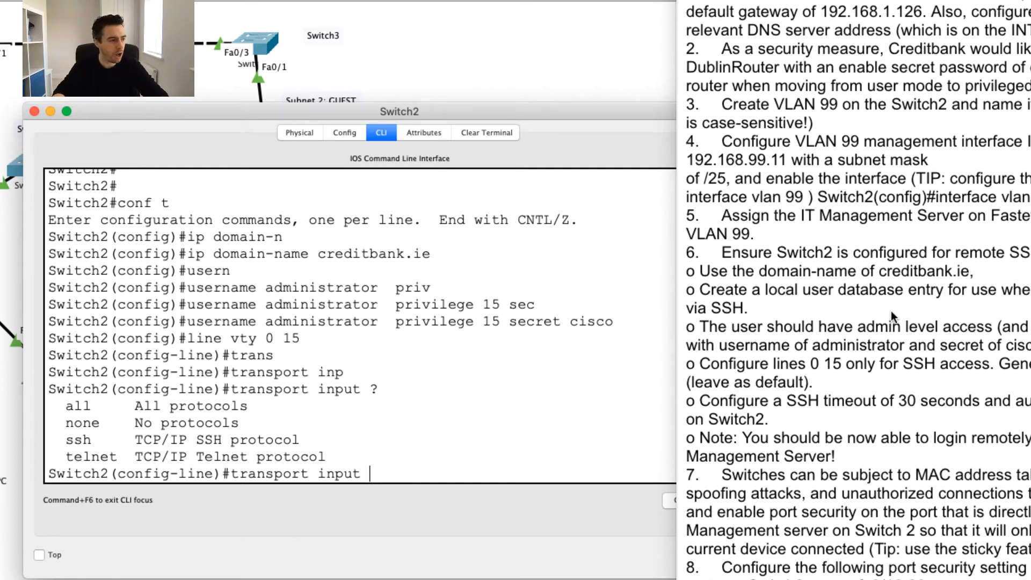
text(ssh)
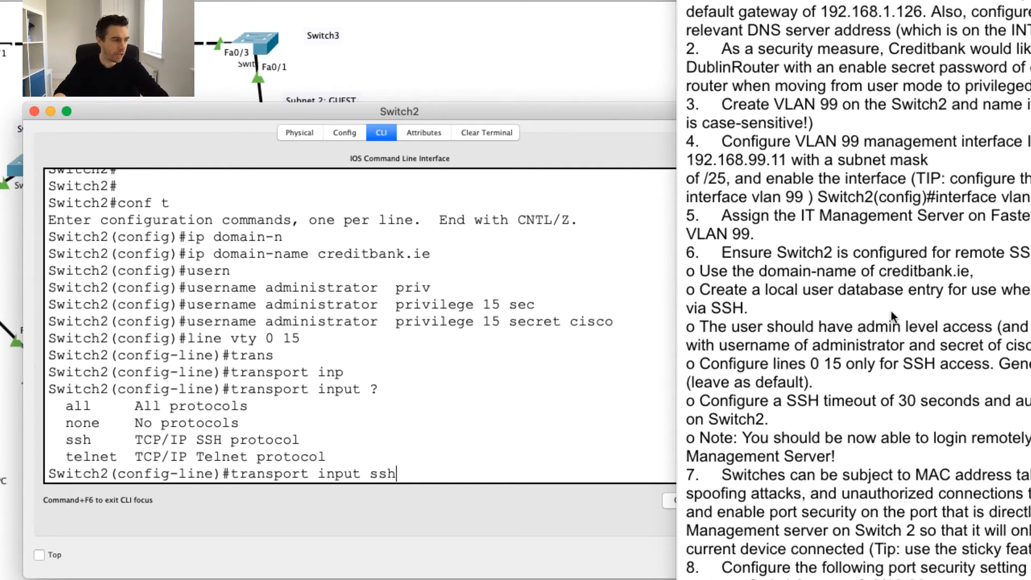
key(Return)
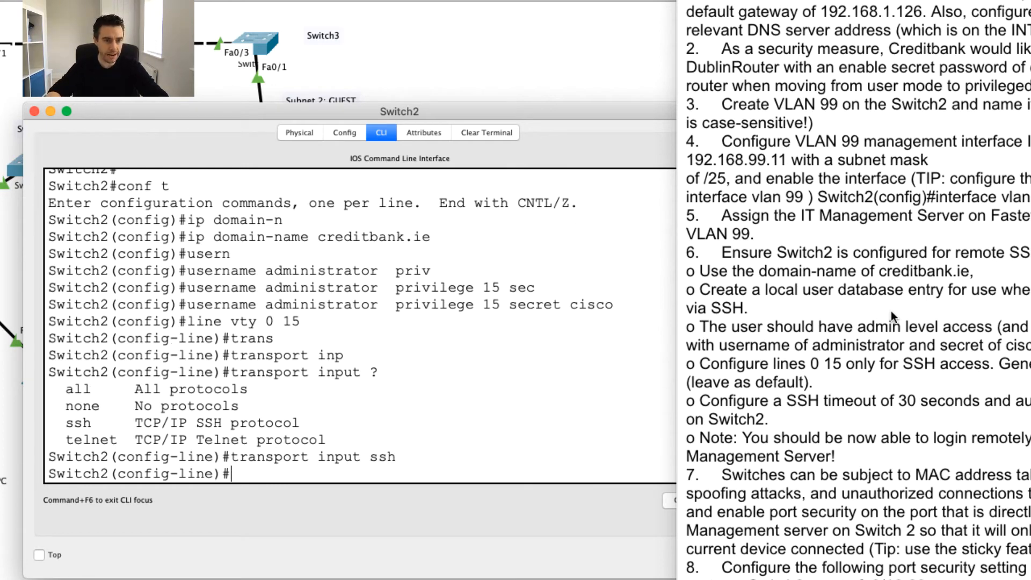
Check the task's local user database requirement and apply login local to the vty lines.
click(808, 294)
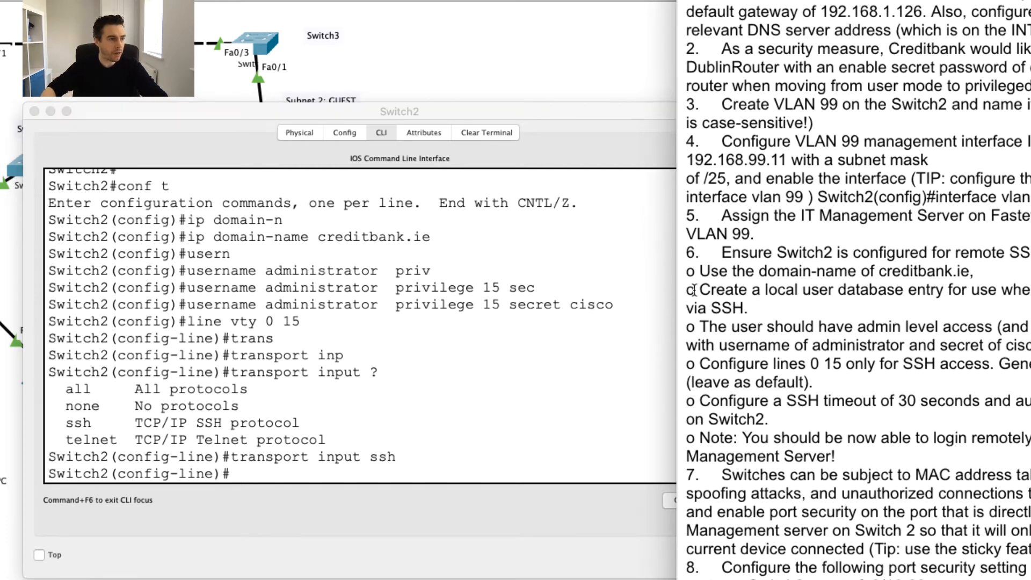
drag(697, 290, 945, 295)
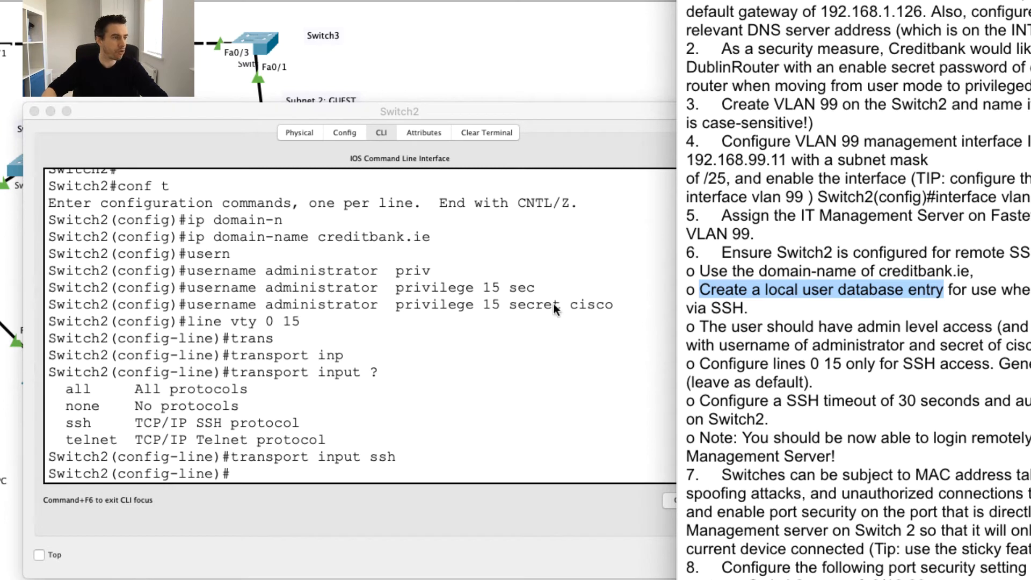
click(827, 288)
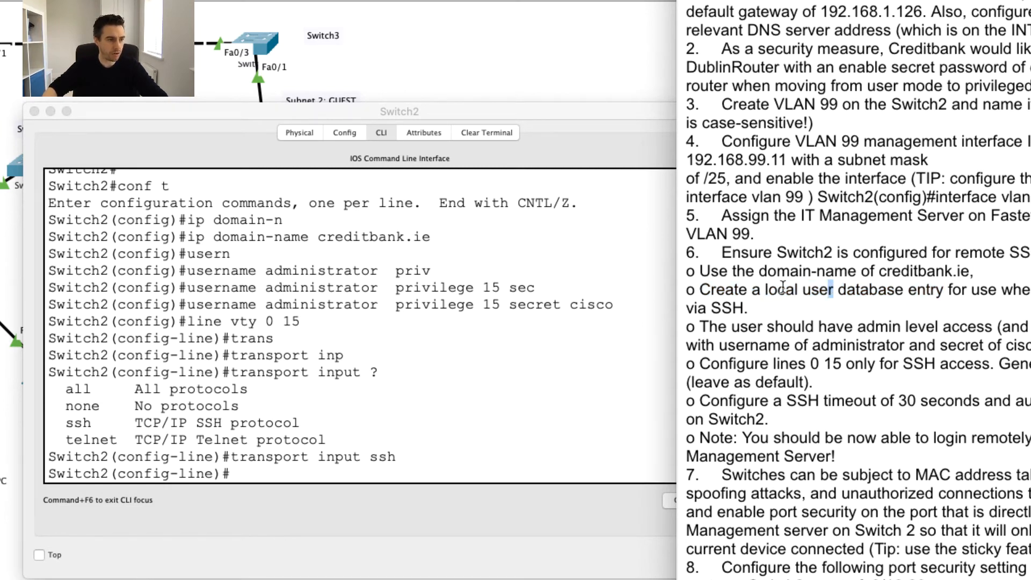
drag(759, 290, 916, 293)
click(883, 292)
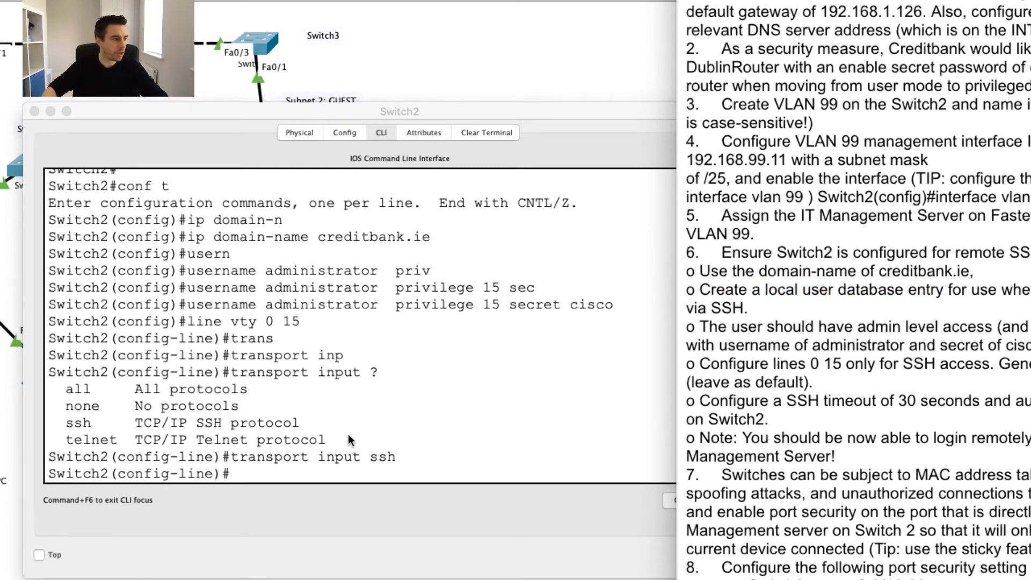
click(328, 459)
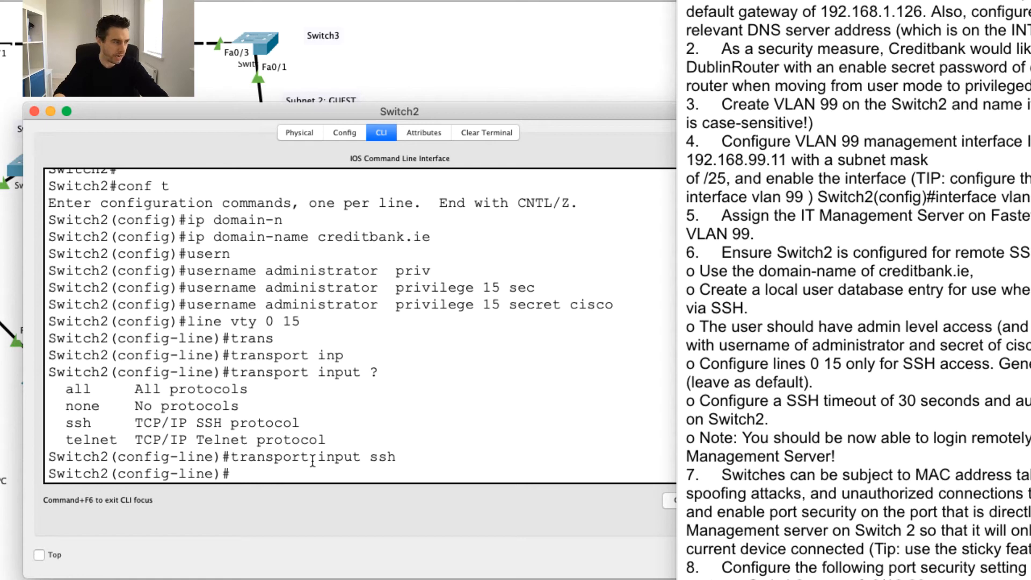
text(lo)
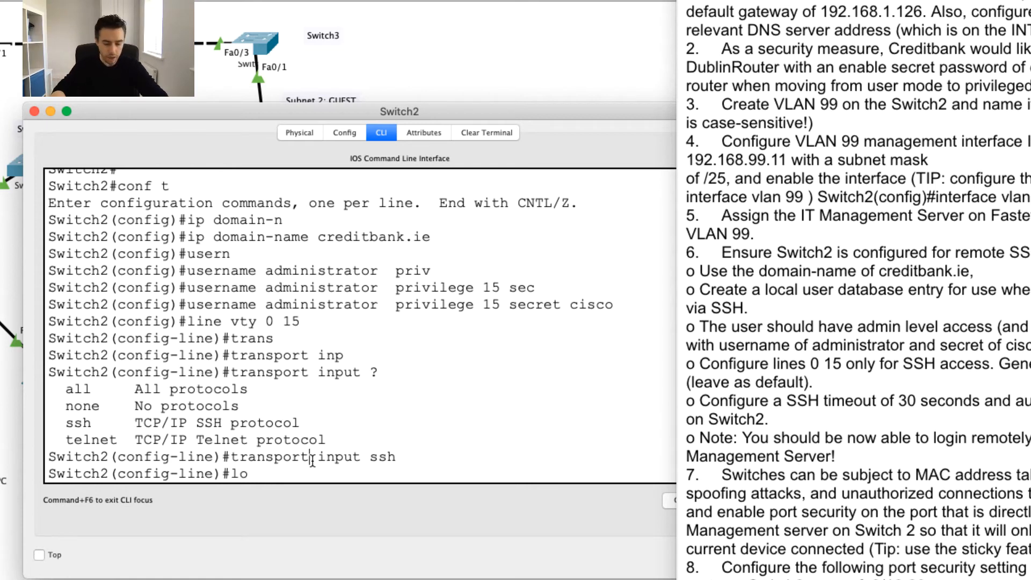
text(gin local)
key(Return)
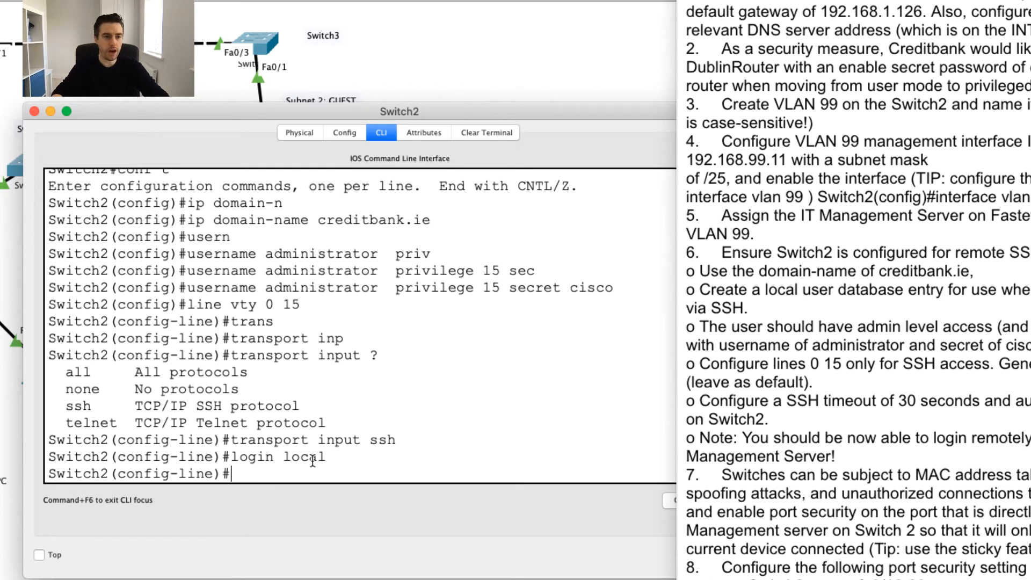
Exit line configuration to global config and recheck the SSH-only lines requirement.
text(exit)
key(Return)
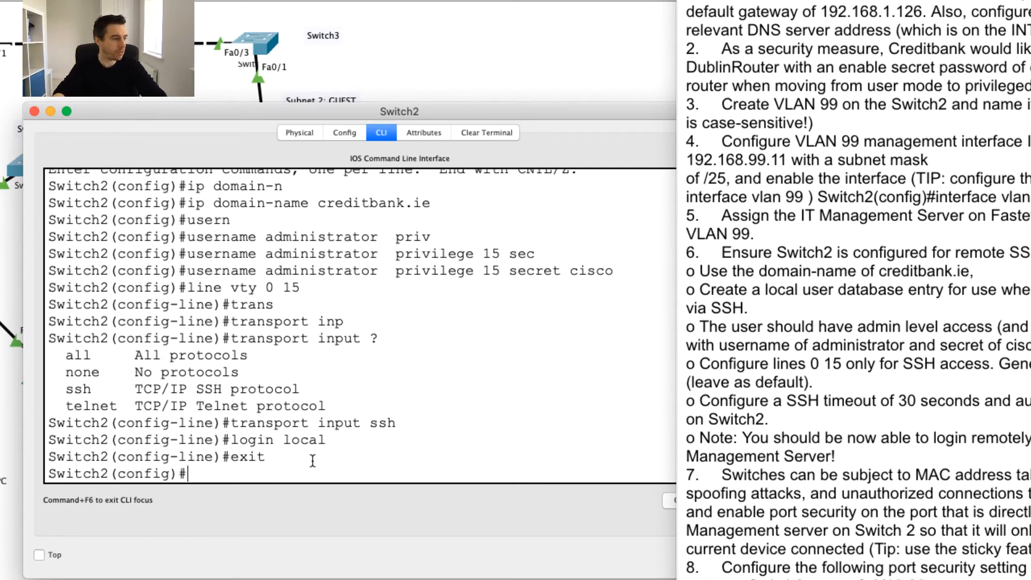
key(Return)
key(Return)
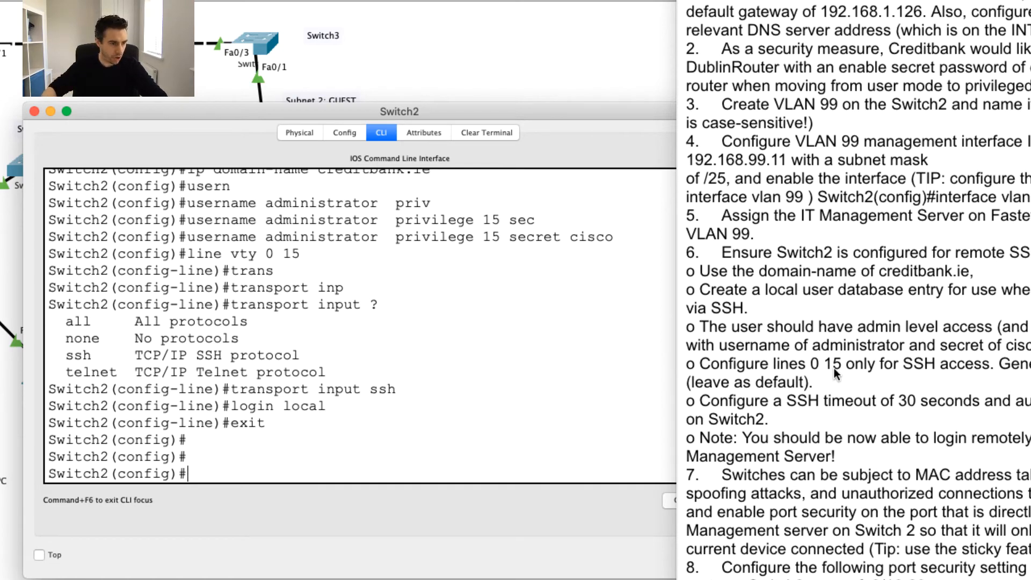
scroll(859, 366, down, 1)
click(988, 357)
drag(751, 352, 812, 372)
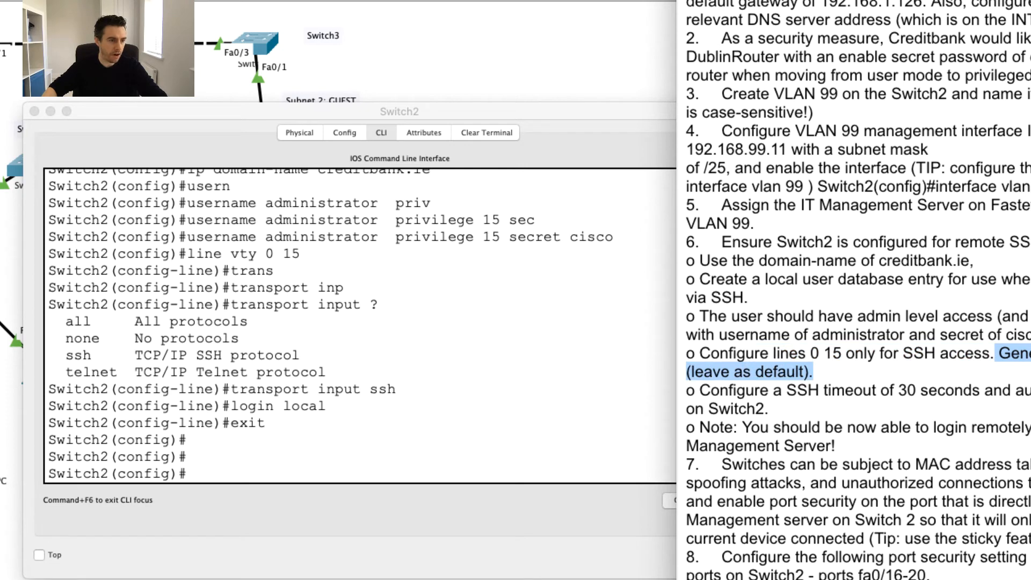
click(887, 368)
click(285, 463)
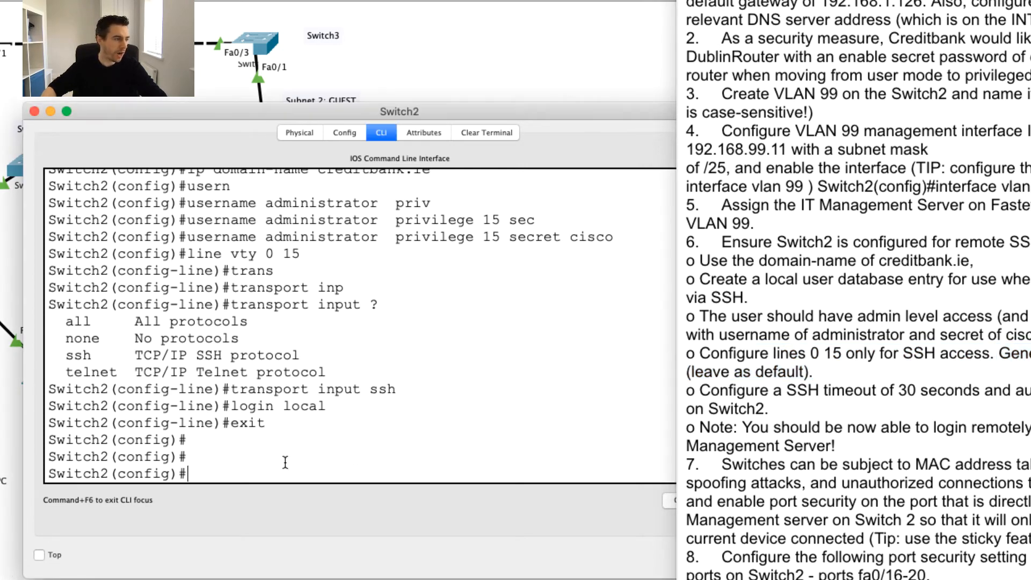
Run crypto key generate rsa on Switch2 and accept the default 512-bit modulus.
text(cry)
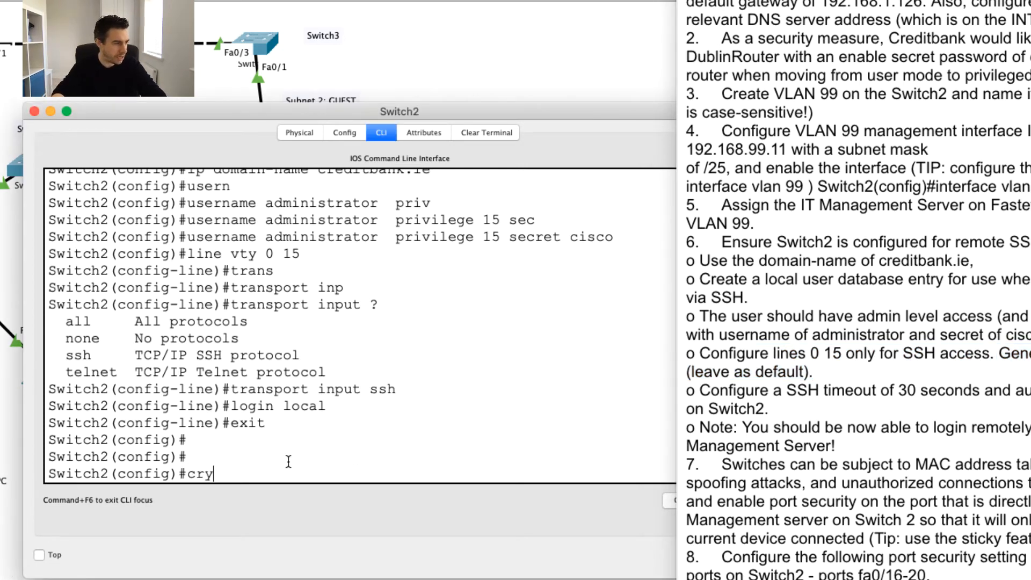
text(pt)
key(Tab)
key(BackSpace)
key(BackSpace)
key(Tab)
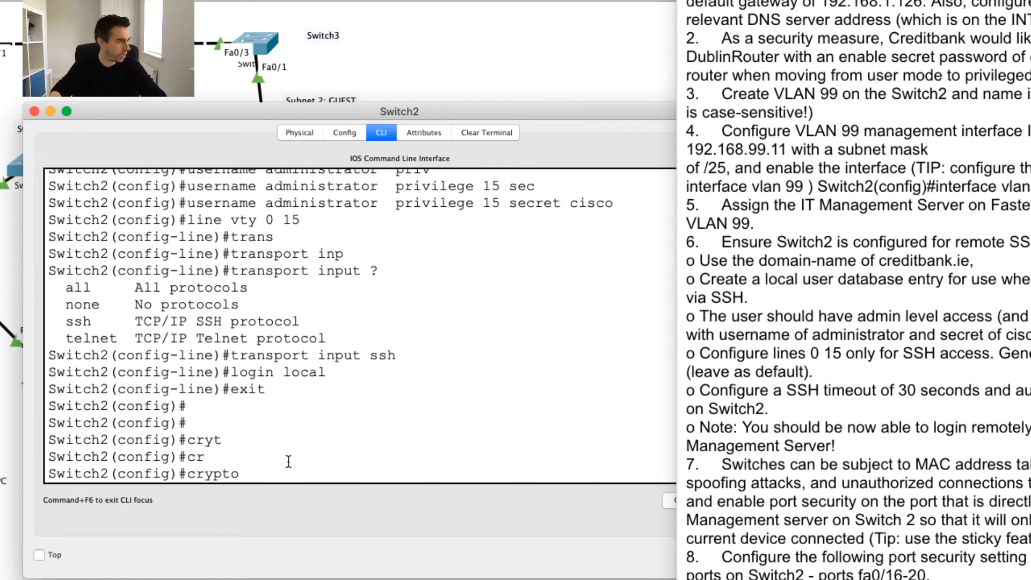
text(?)
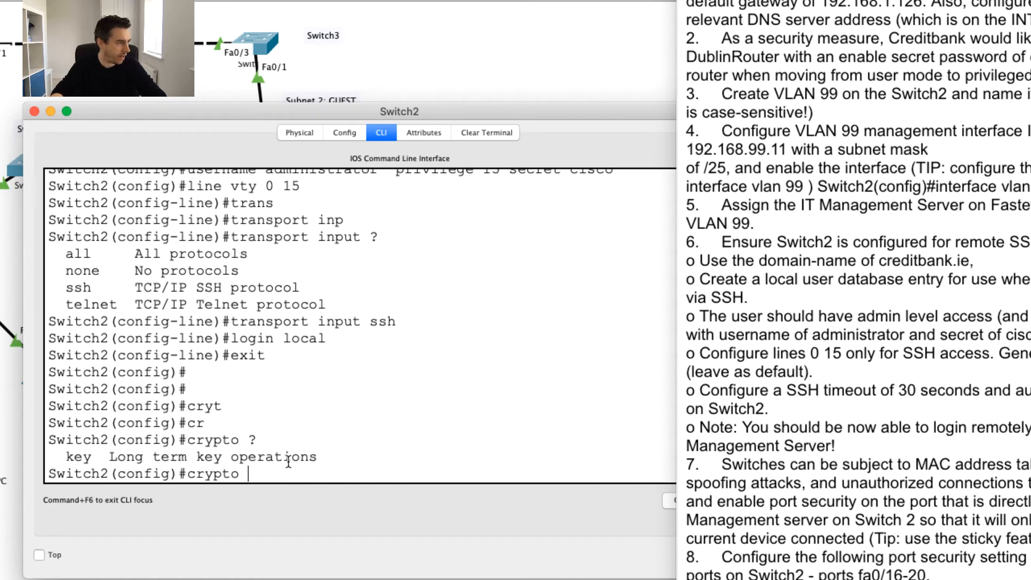
text(key )
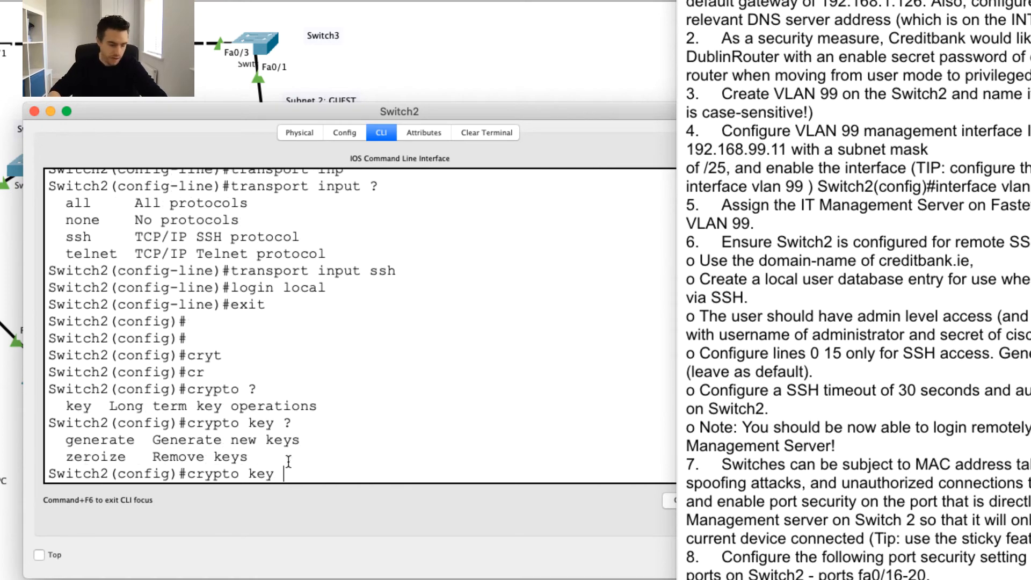
text(?gen)
key(Tab)
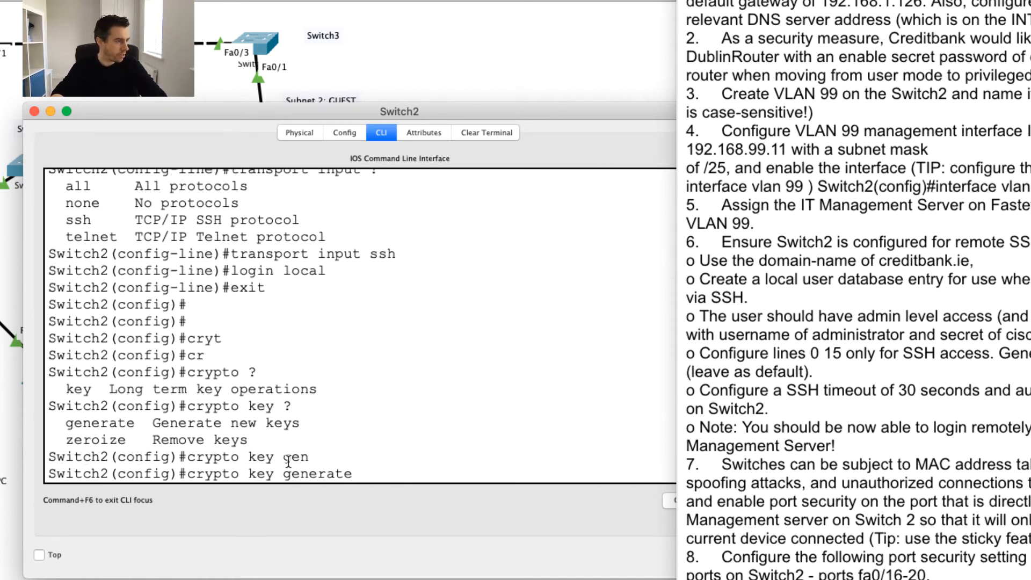
text(rsa)
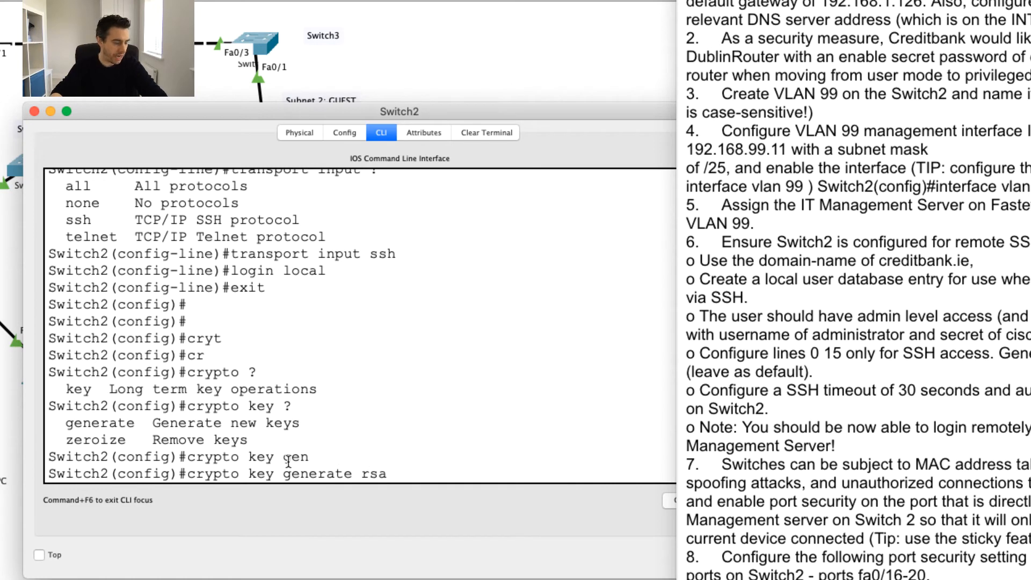
text( ?)
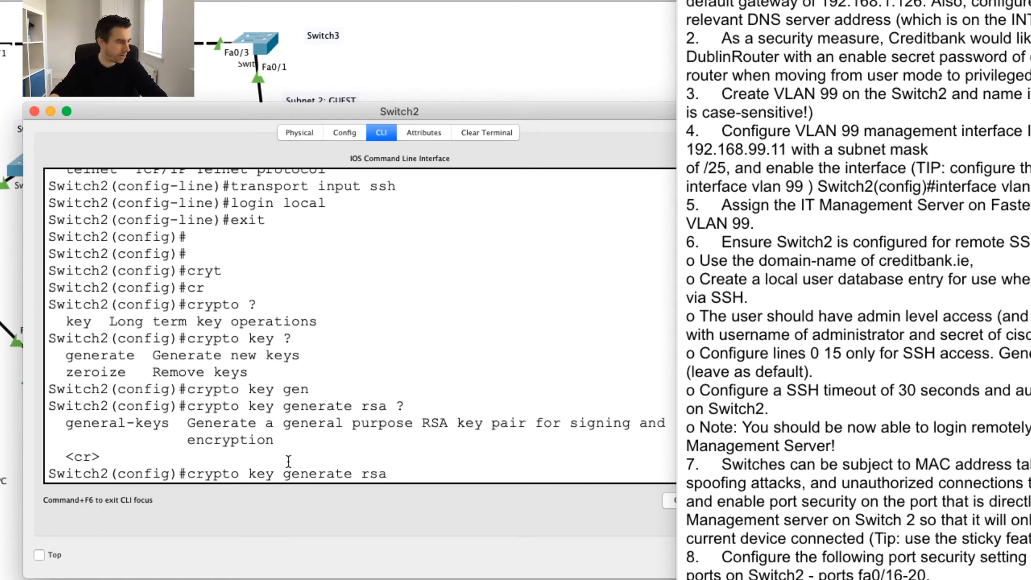
key(Return)
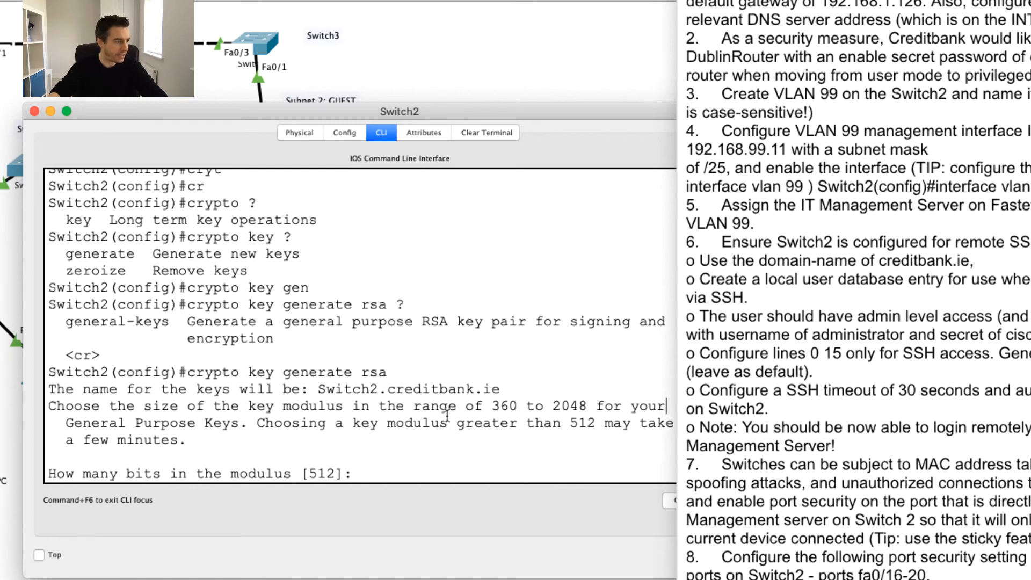
key(Return)
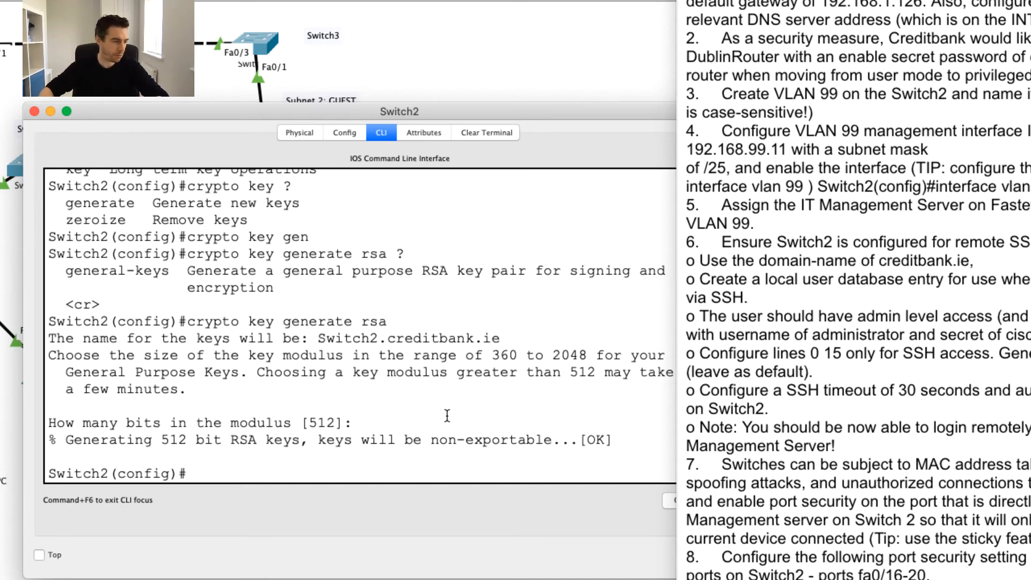
Enable SSH on Switch2 and set the SSH time-out to 30 seconds.
click(920, 380)
drag(755, 388, 997, 384)
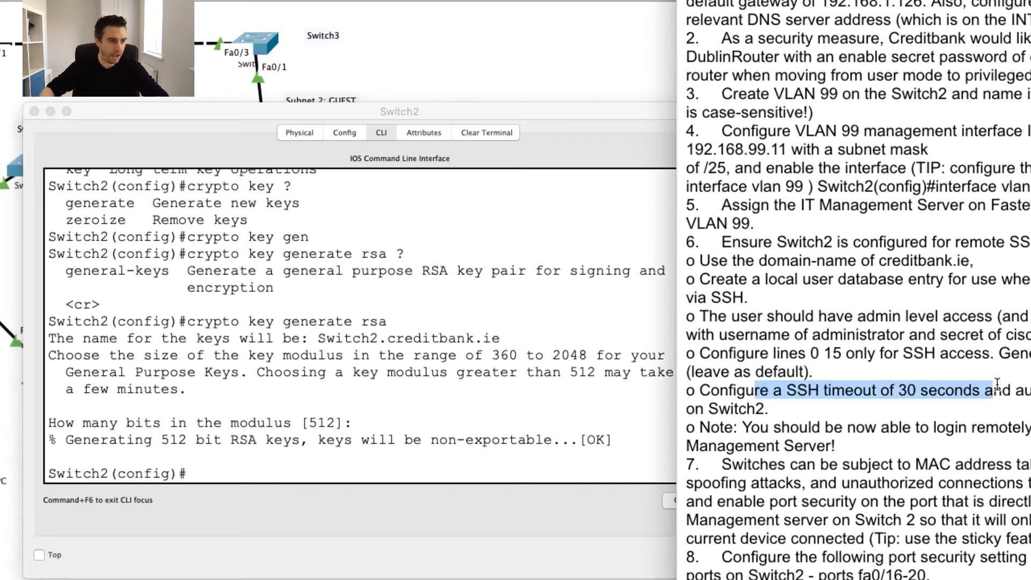
click(998, 384)
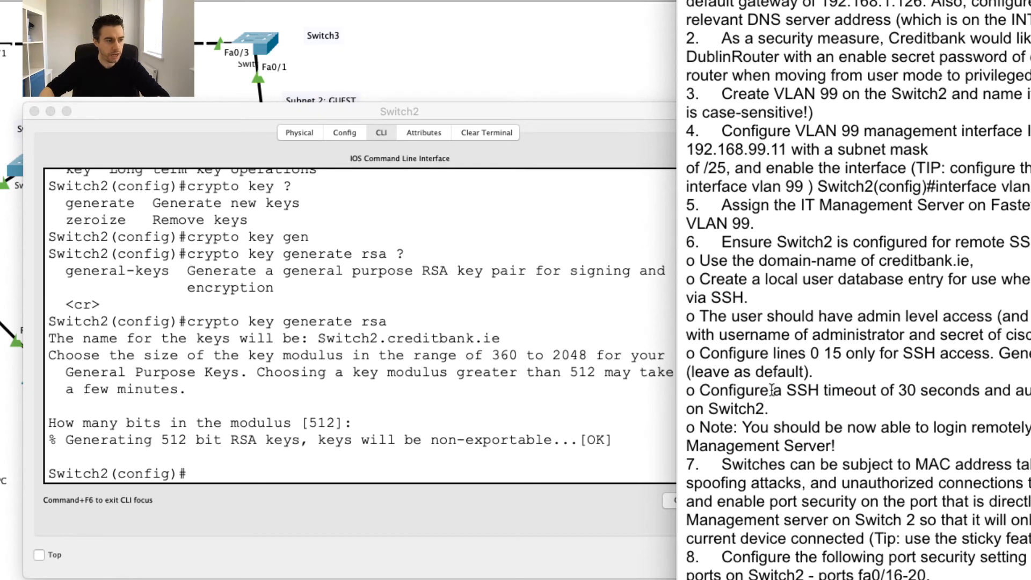
drag(695, 390, 977, 392)
click(977, 392)
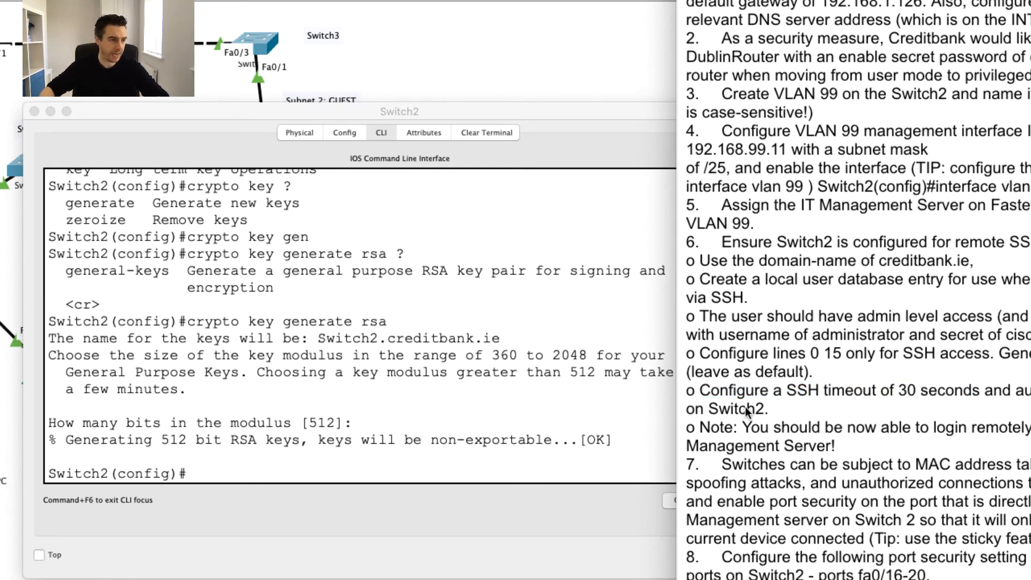
click(413, 438)
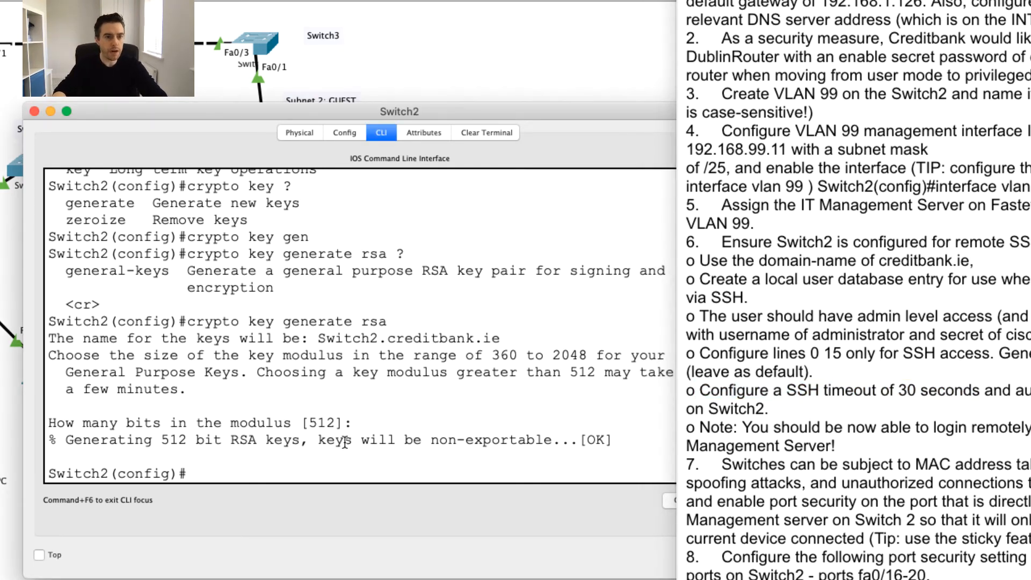
text(ip ss)
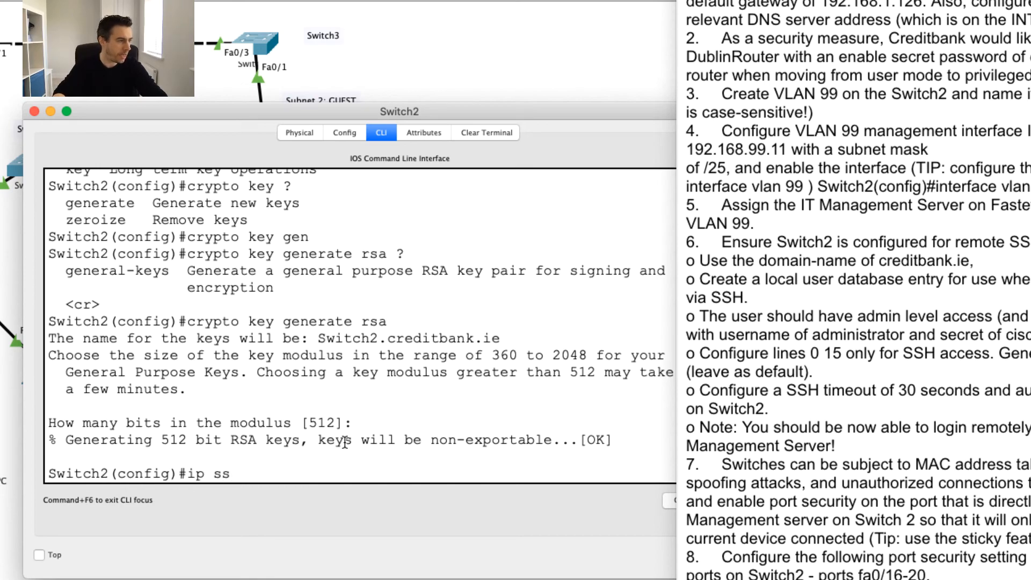
text(h)
key(Return)
text(ip ssh tim)
key(Tab)
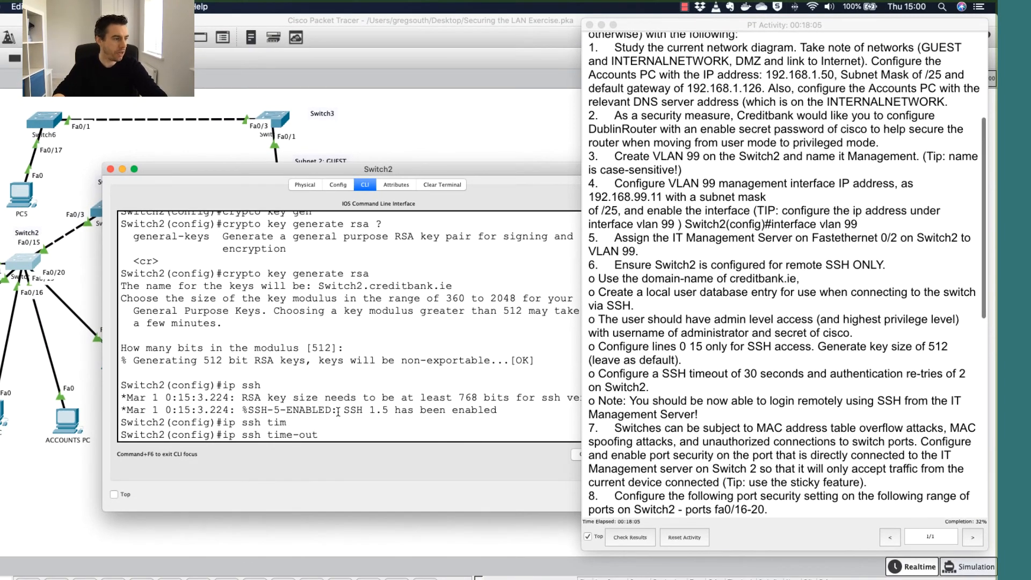
text(?)
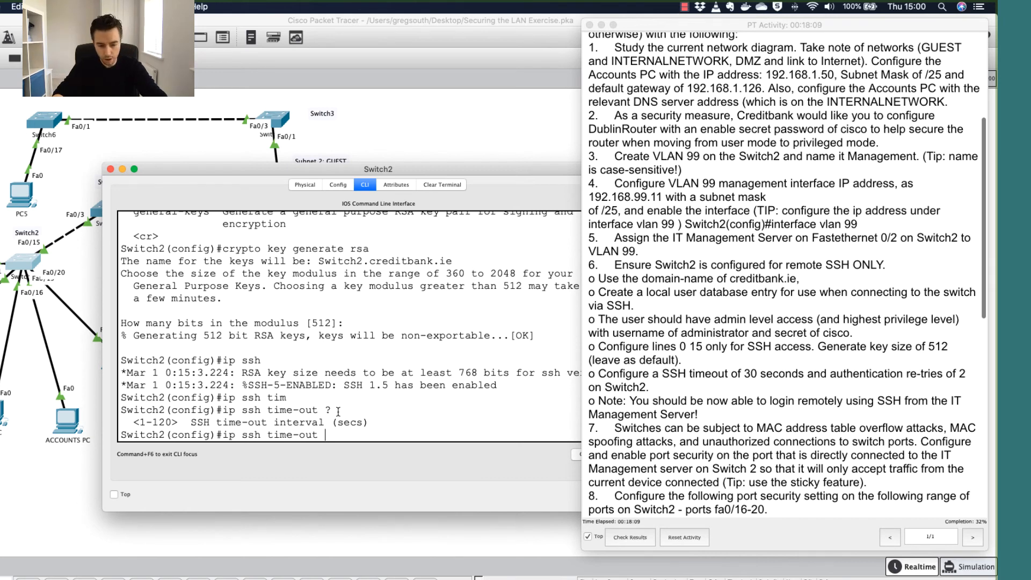
text(30)
key(Return)
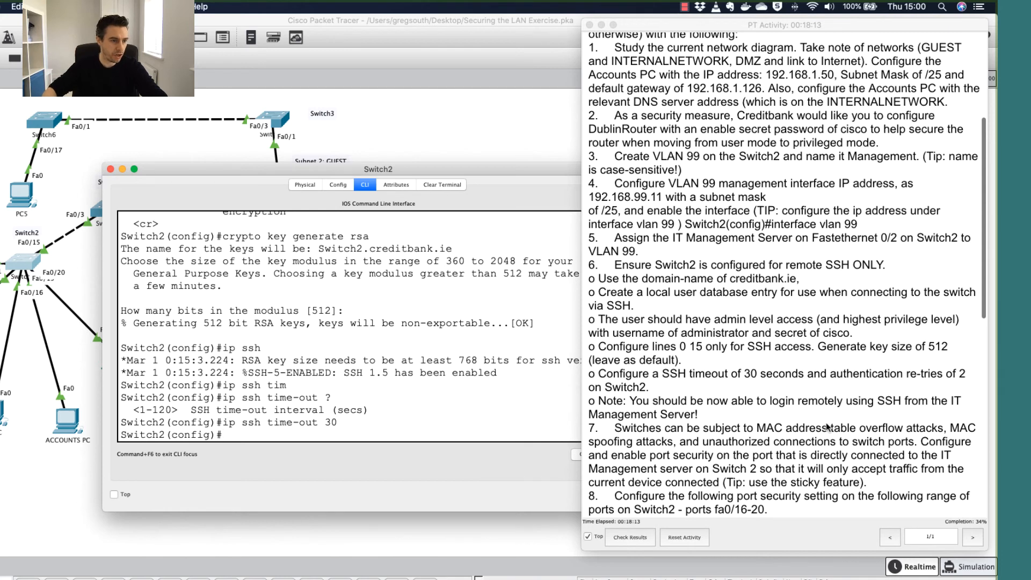
Set Switch2's SSH authentication retries to 2.
click(857, 377)
drag(831, 374, 964, 374)
click(660, 389)
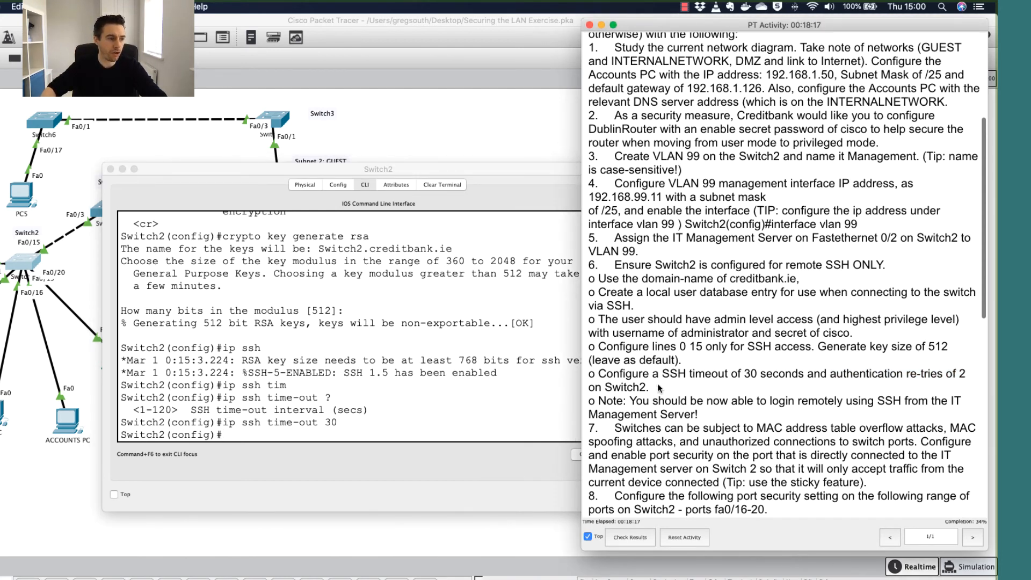
click(344, 430)
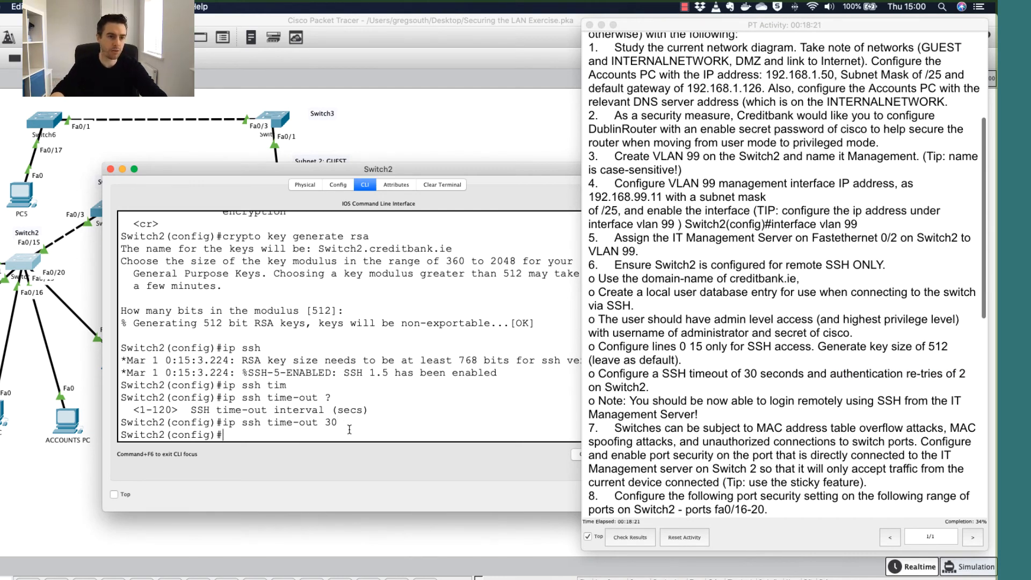
text(ip ssh)
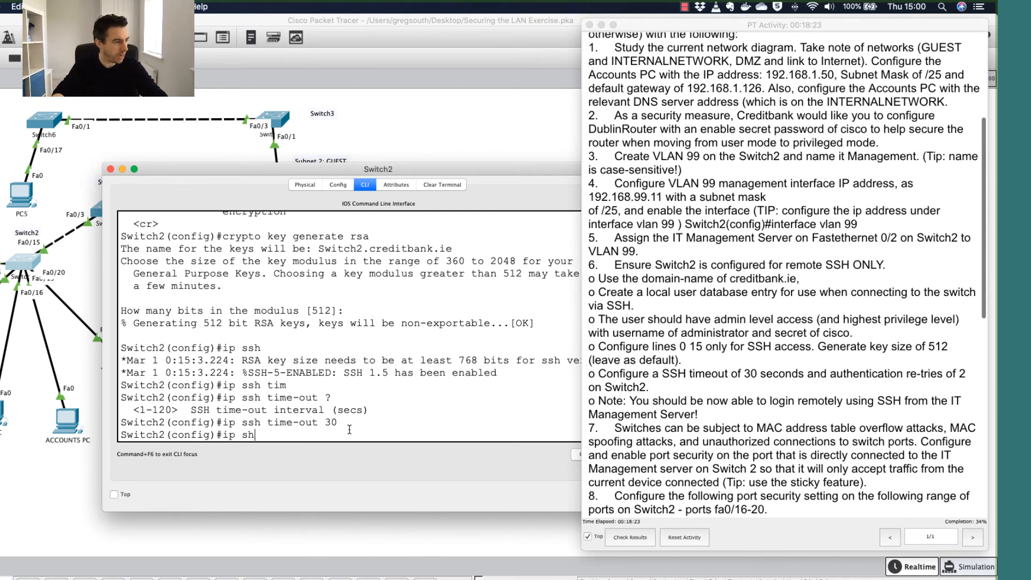
key(Tab)
text(auth)
key(Tab)
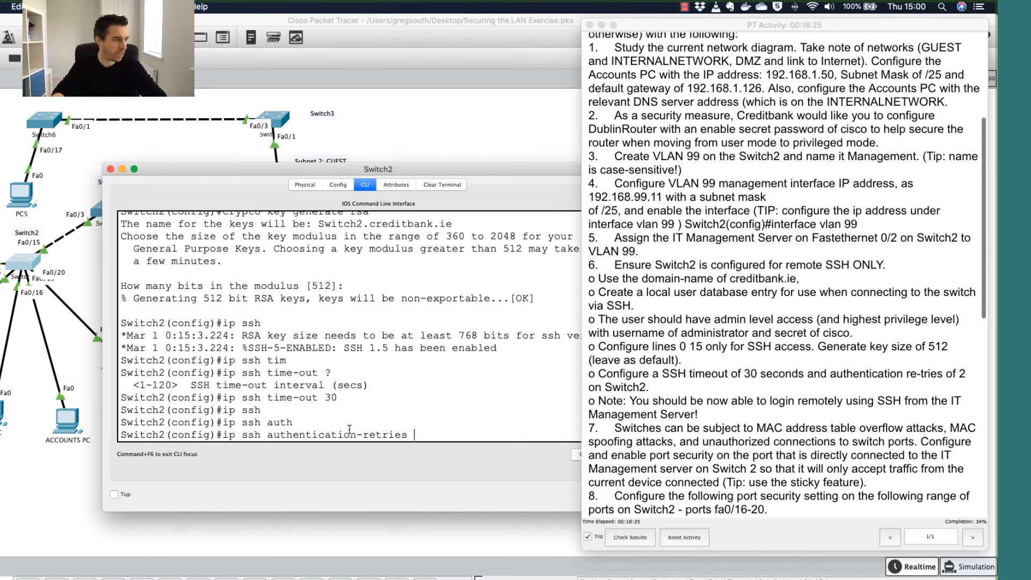
text(?)
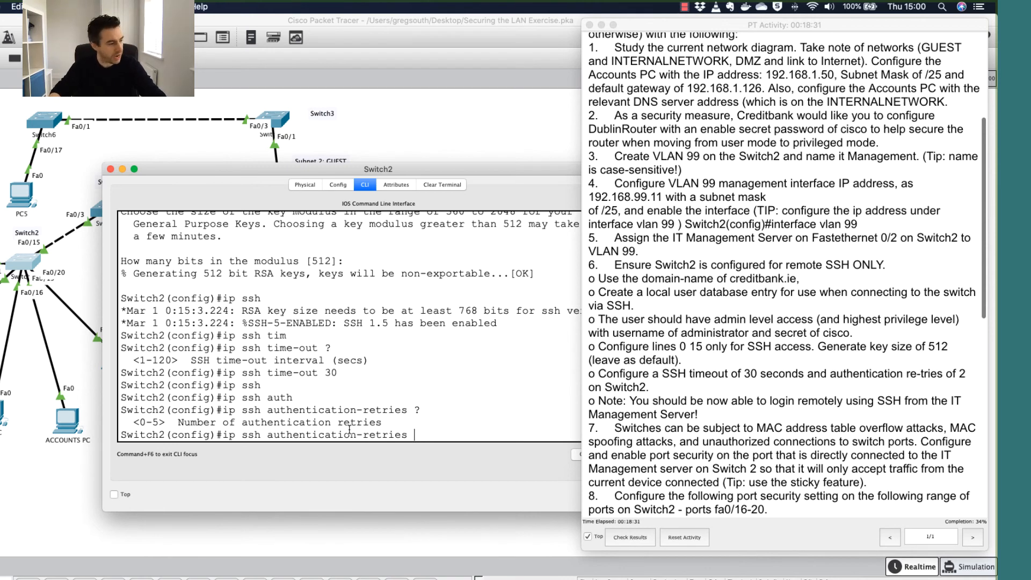
text(2)
key(Return)
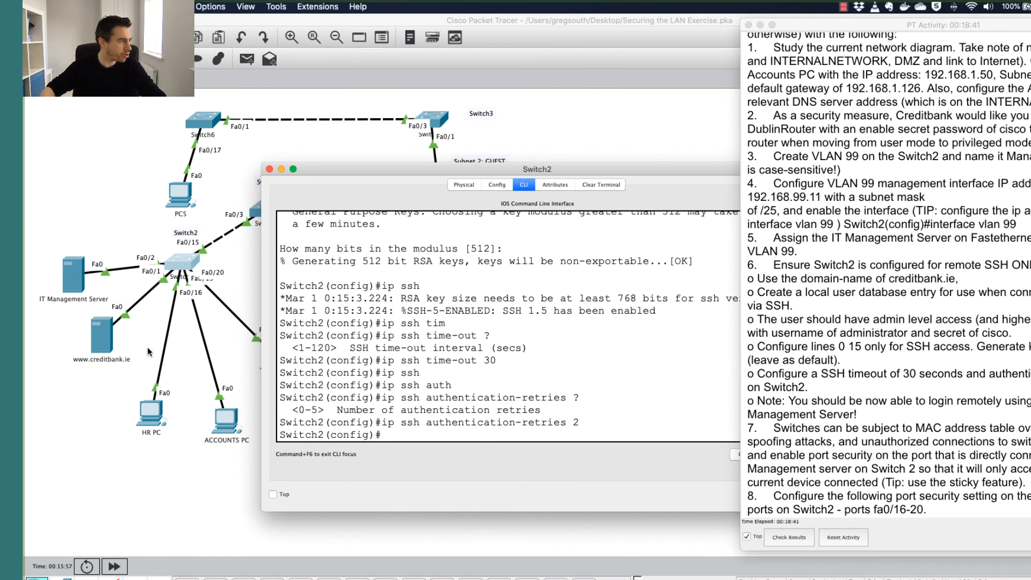
Open the IT Management Server's Command Prompt.
click(127, 321)
click(74, 279)
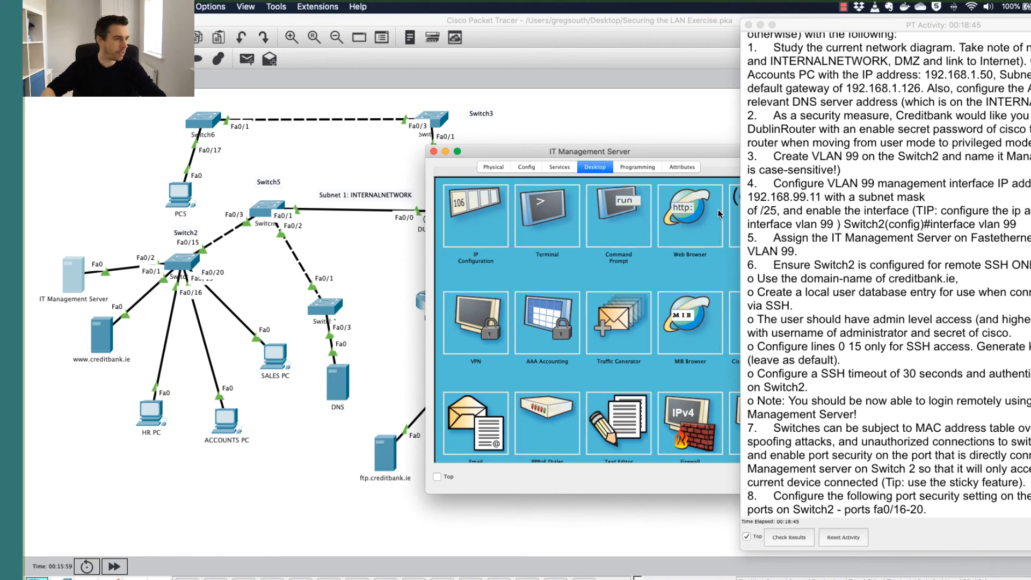
click(635, 211)
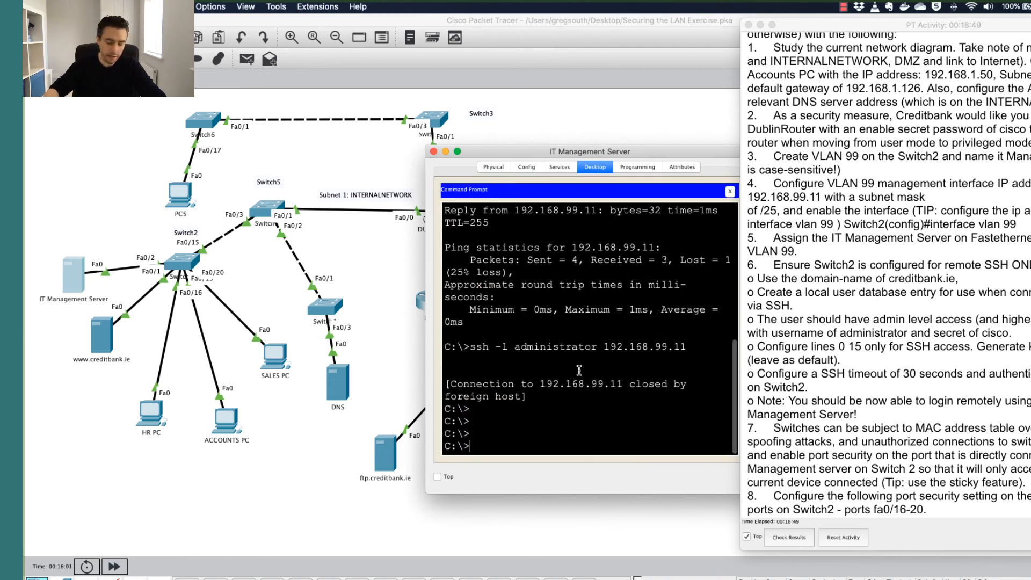
SSH to 192.168.99.11 as administrator, retrying the password until the Switch2# prompt appears.
key(Up)
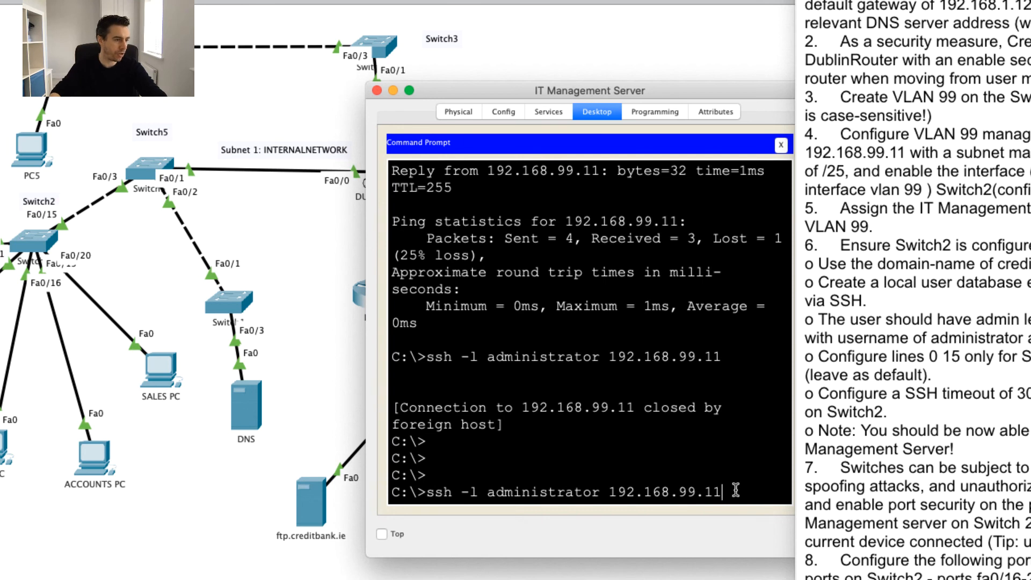
key(Return)
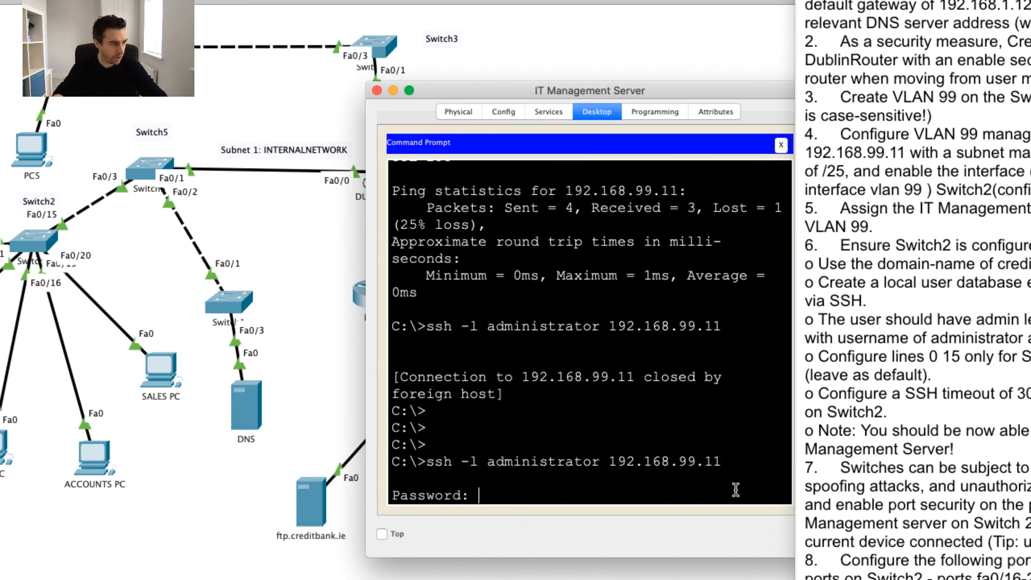
key(Return)
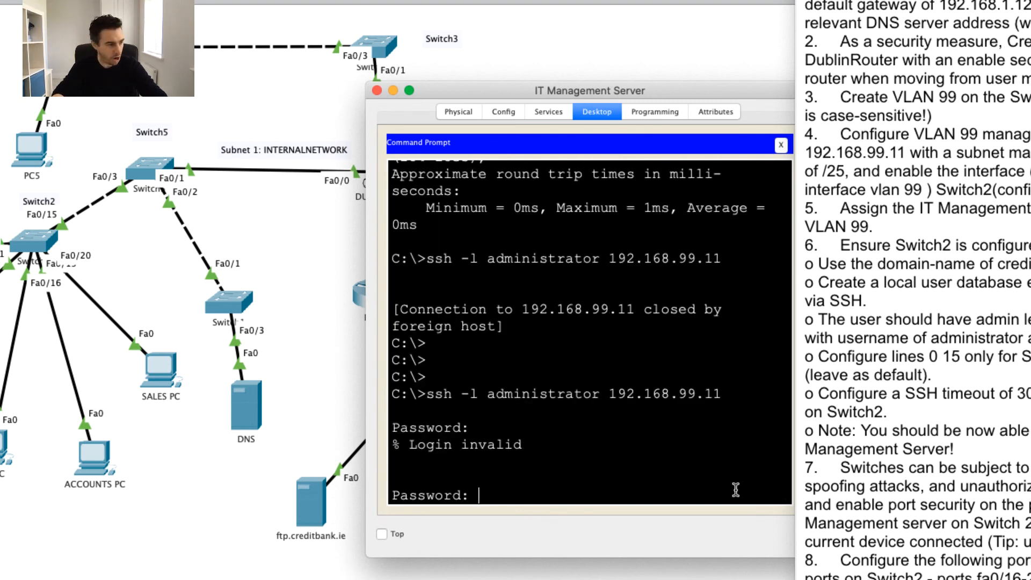
key(Return)
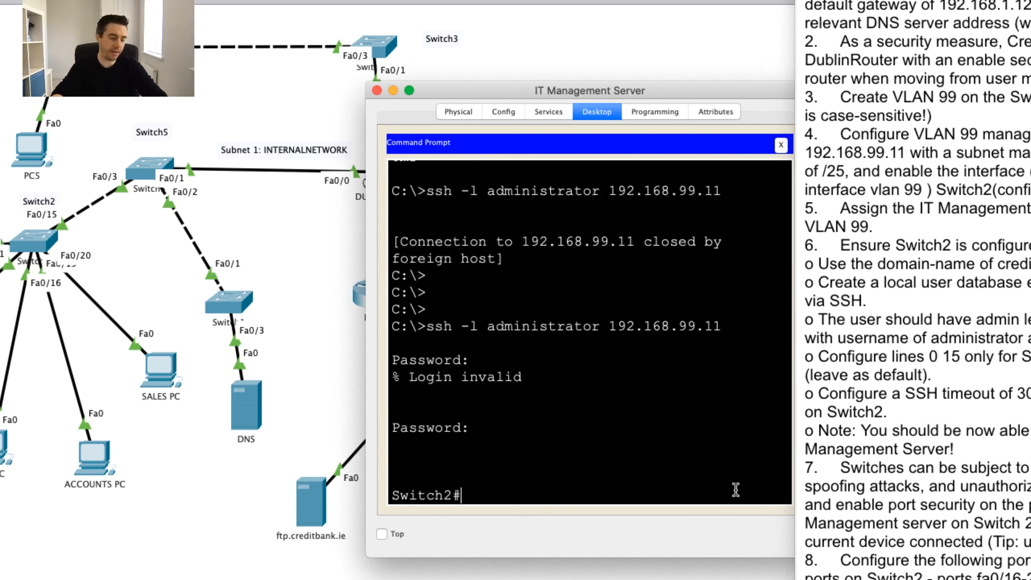
key(Return)
key(Return)
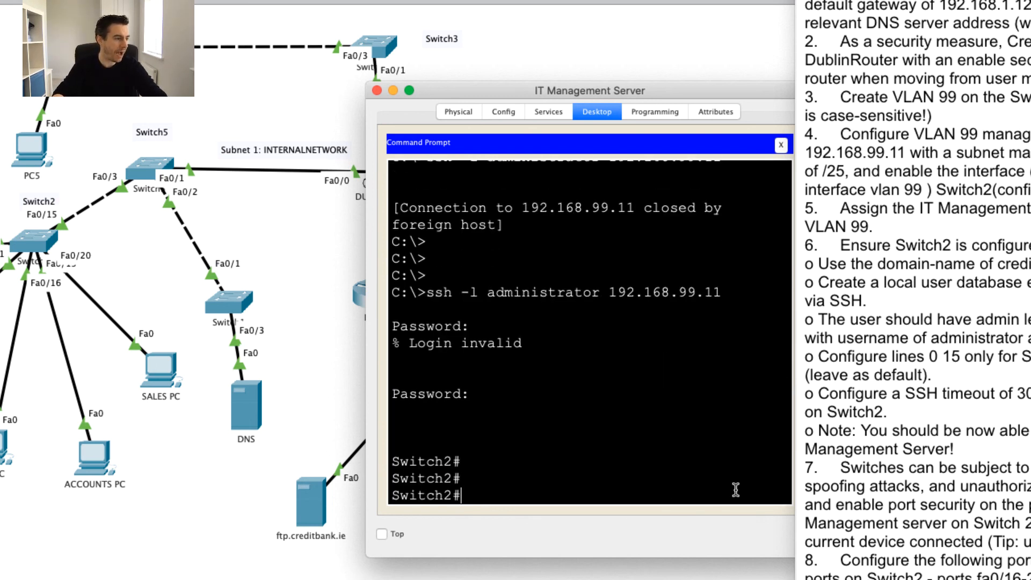
drag(465, 494, 376, 491)
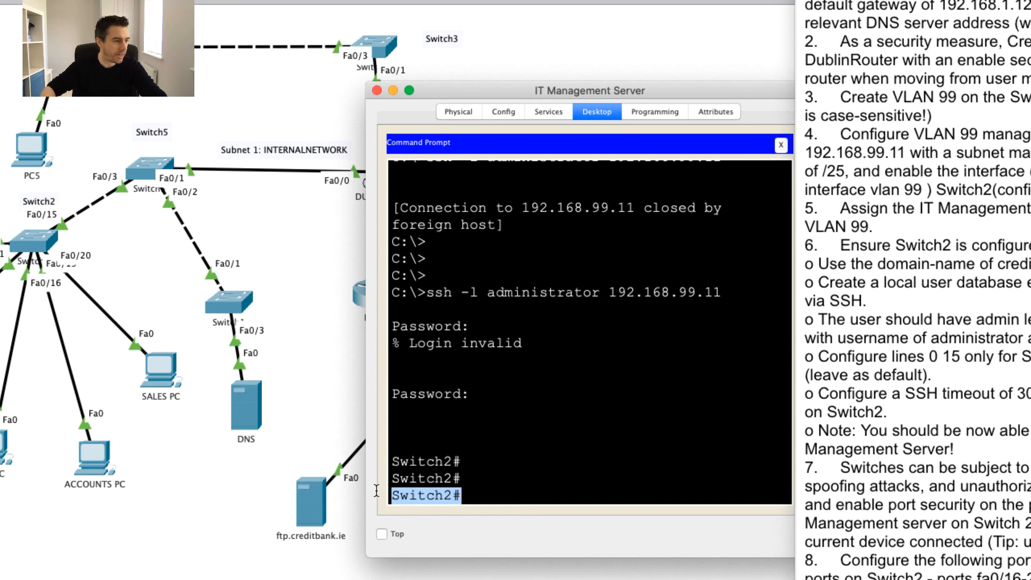
click(469, 495)
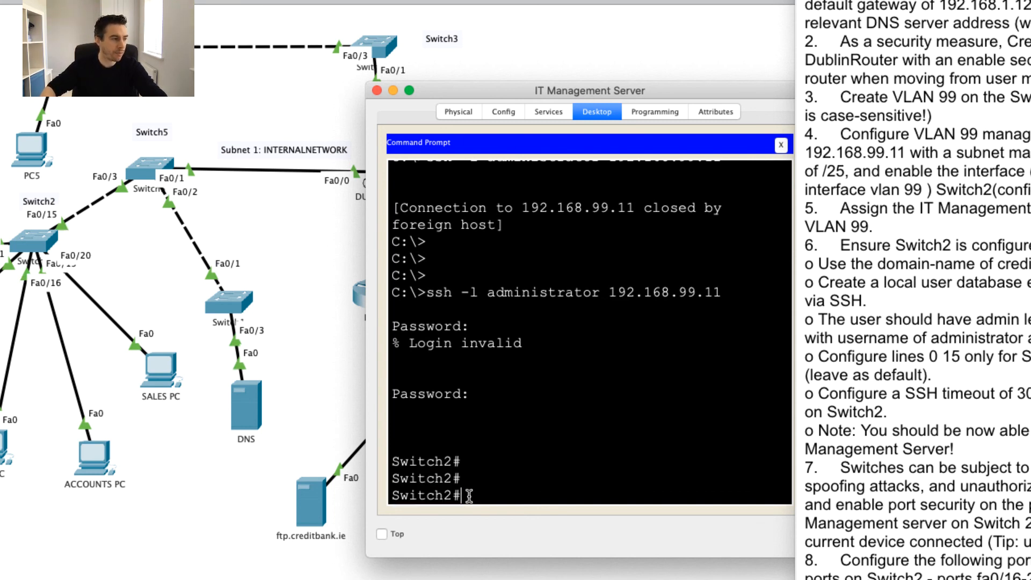
Page through show run to confirm Vlan99 at 192.168.99.11 255.255.255.128, then review task 7.
text(s)
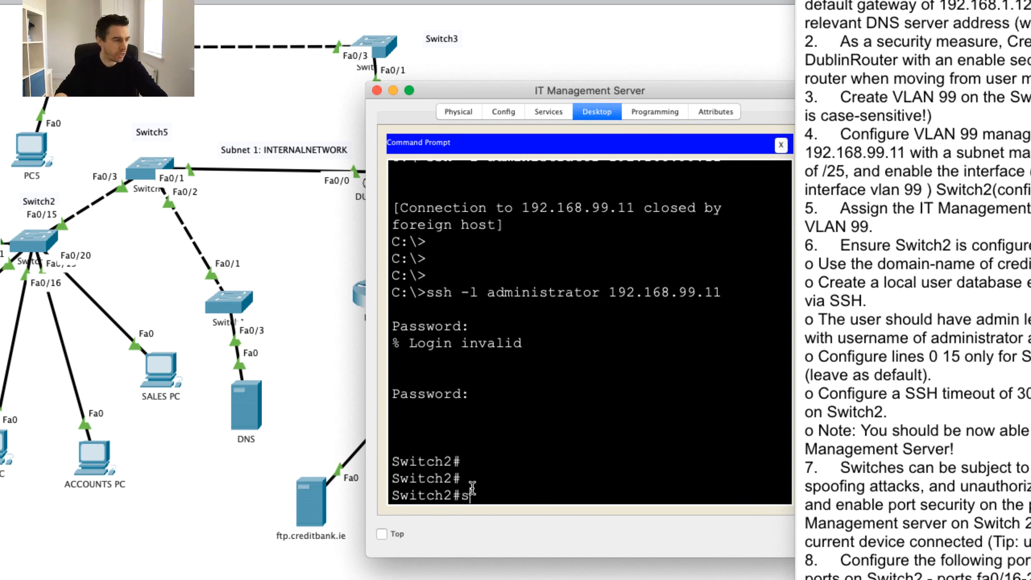
text(how run)
key(Return)
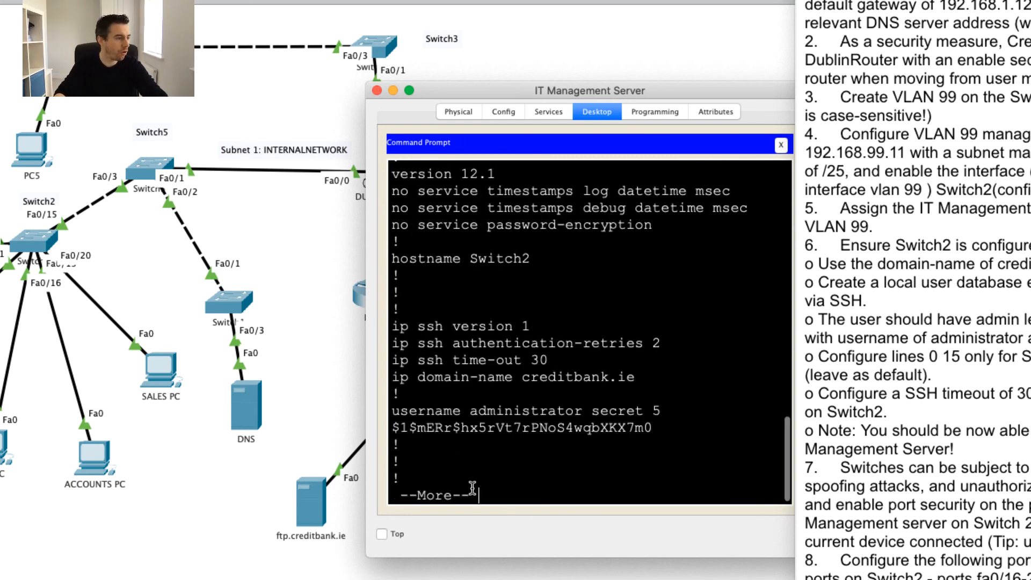
key(space)
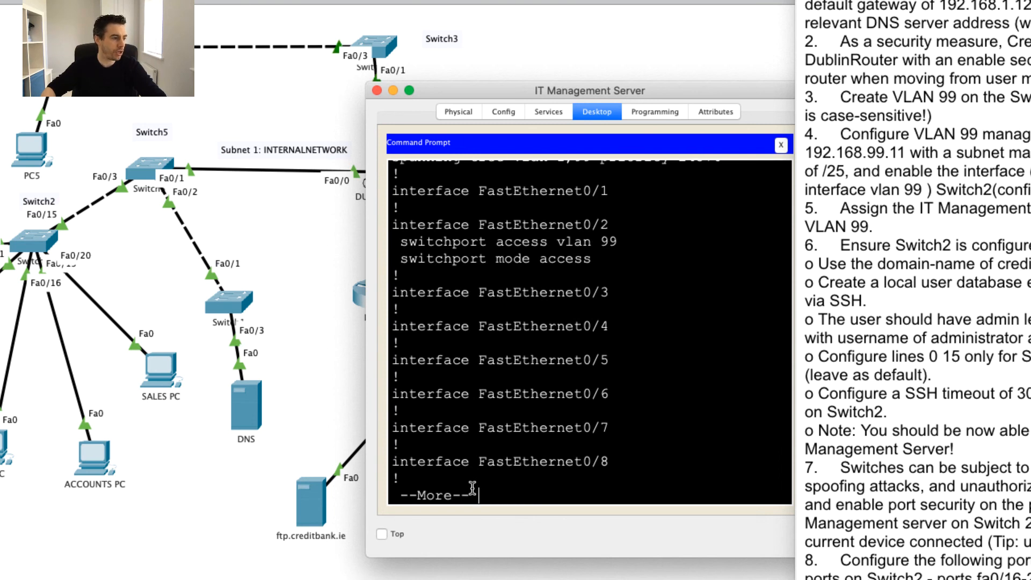
key(space)
key(space)
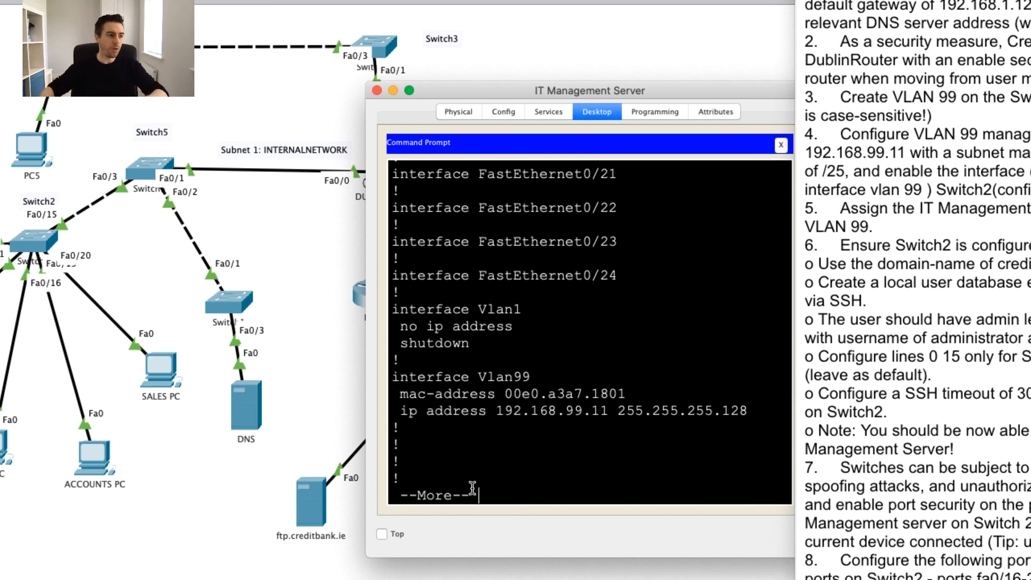
click(821, 462)
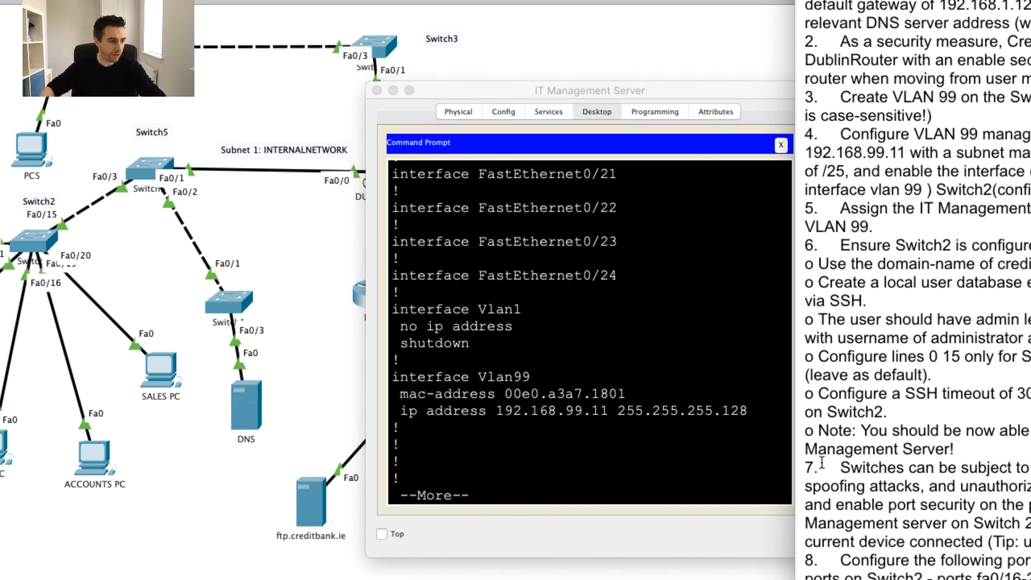
drag(805, 467, 1026, 541)
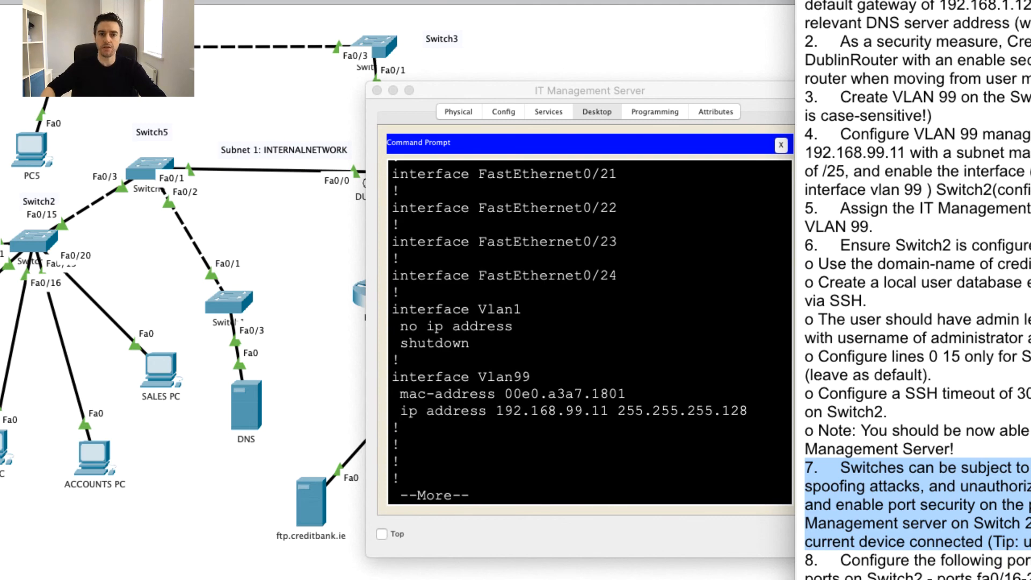